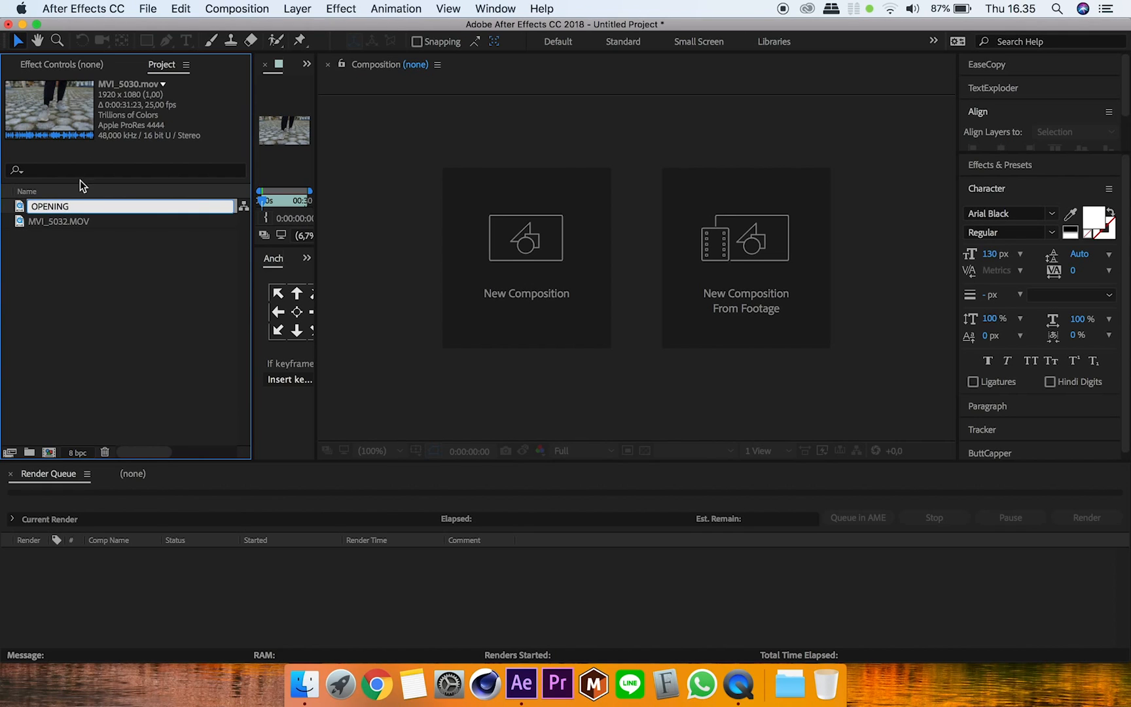
Finish naming the OPENING clip and rename the MVI_5032.MOV footage as DANCE
{"action": "left_click", "coordinate": [83, 252]}
{"action": "left_click", "coordinate": [62, 209]}
{"action": "right_click", "coordinate": [71, 207]}
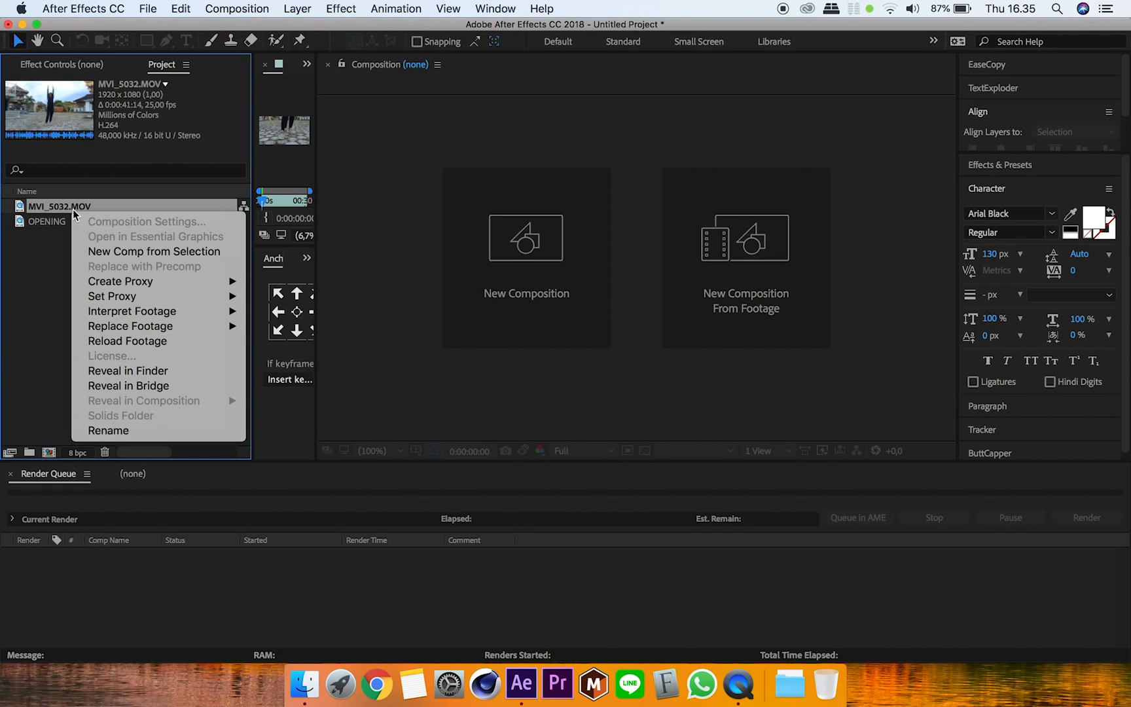
{"action": "left_click", "coordinate": [154, 431]}
{"action": "type", "text": "DANCE"}
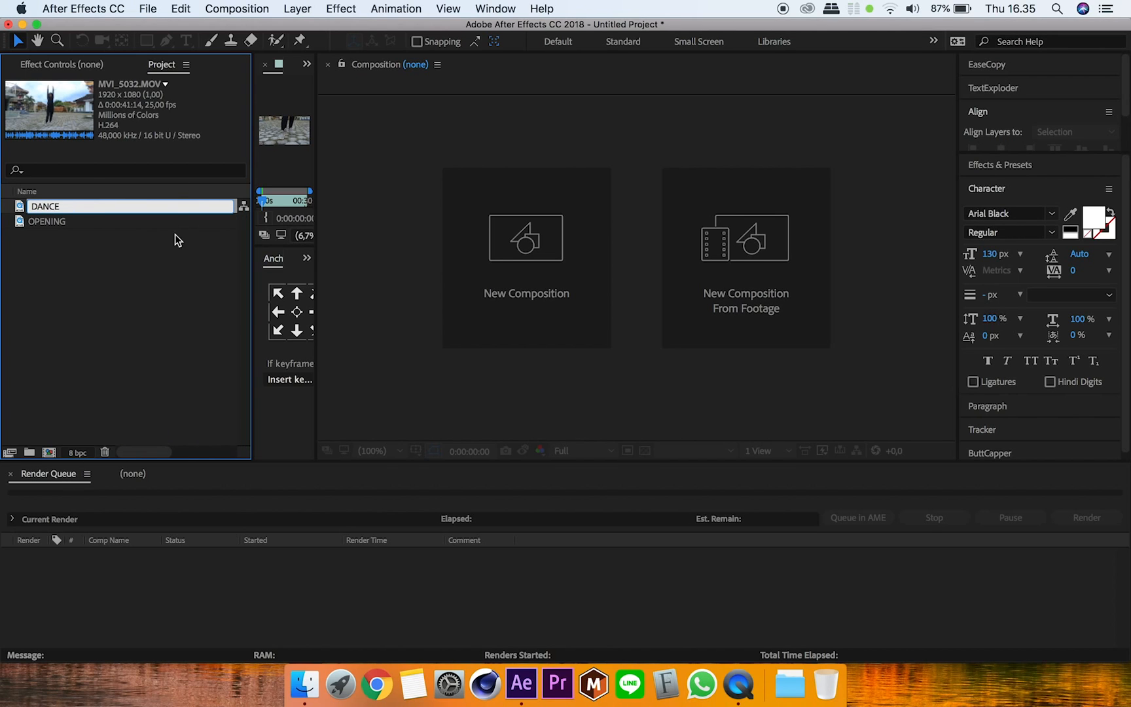
{"action": "left_click", "coordinate": [139, 265]}
Create a new composition from the OPENING footage
{"action": "left_click", "coordinate": [73, 222]}
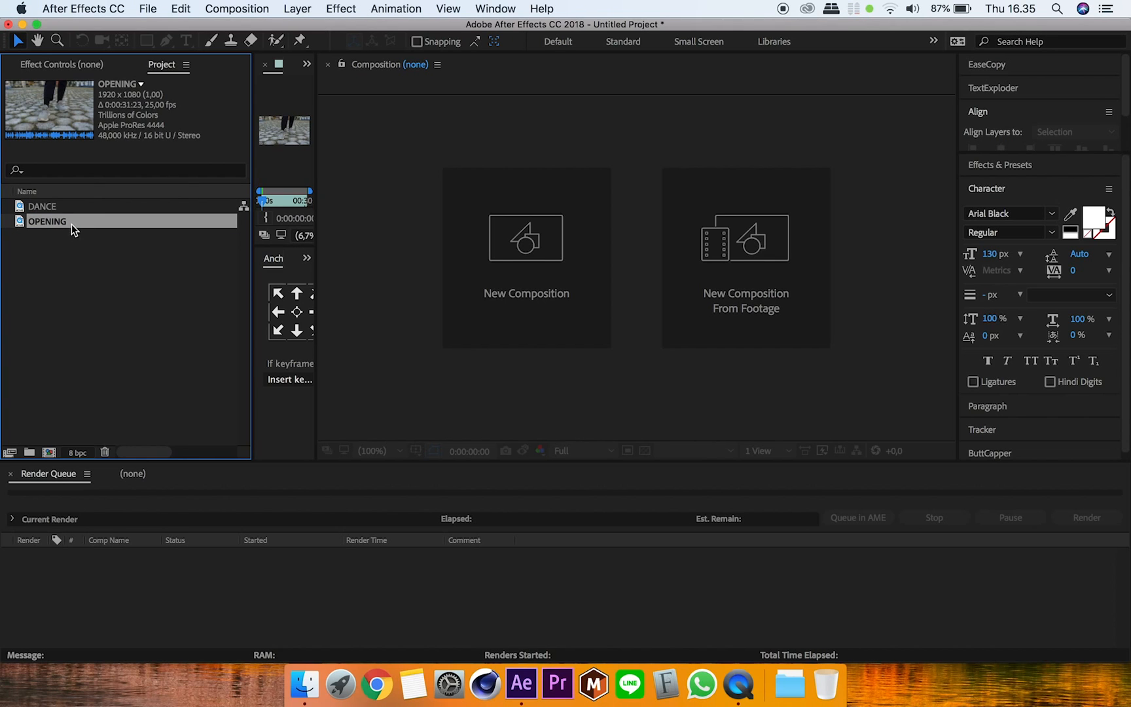
{"action": "right_click", "coordinate": [68, 224]}
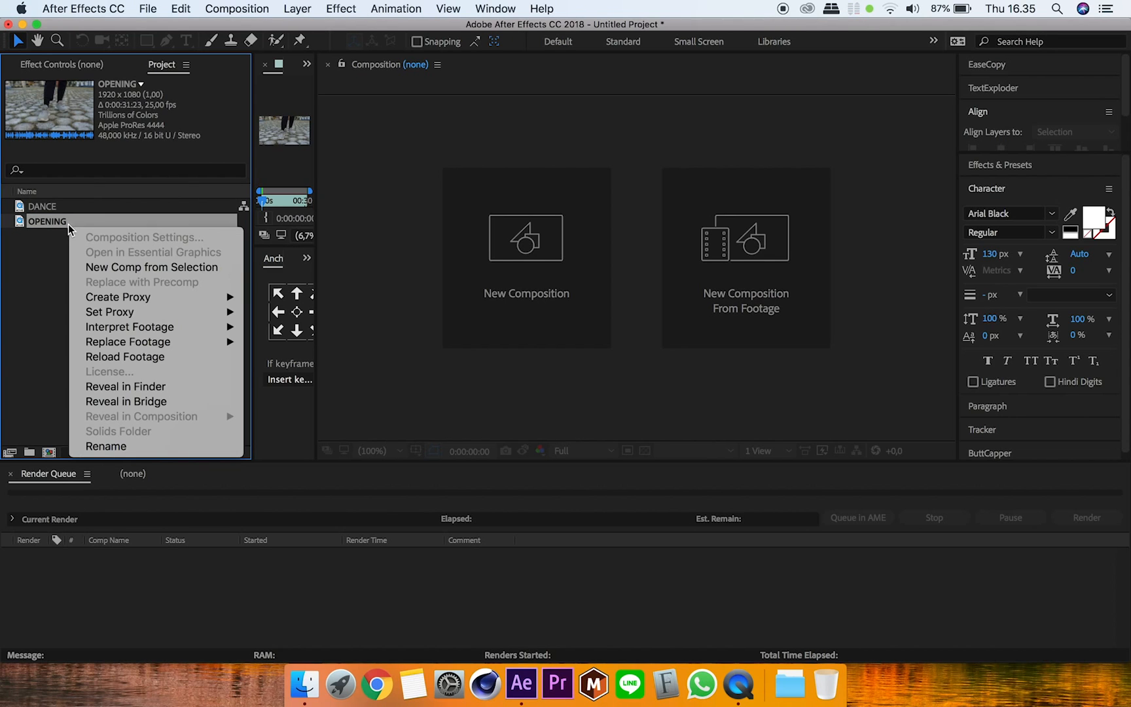
{"action": "left_click", "coordinate": [140, 269]}
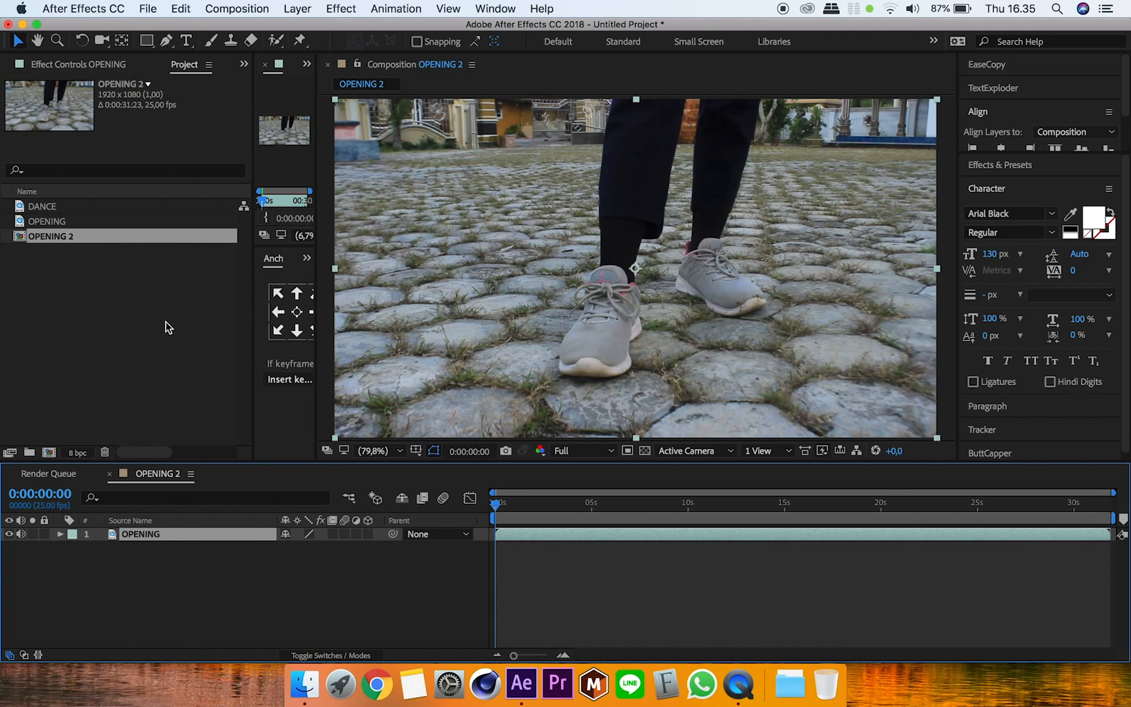
Split the OPENING layer at 0:00:08:09, during the dancer's jump
{"action": "mouse_move", "coordinate": [508, 505]}
{"action": "left_mouse_down"}
{"action": "mouse_move", "coordinate": [558, 511]}
{"action": "mouse_move", "coordinate": [524, 519]}
{"action": "mouse_move", "coordinate": [562, 507]}
{"action": "mouse_move", "coordinate": [653, 512]}
{"action": "left_mouse_up"}
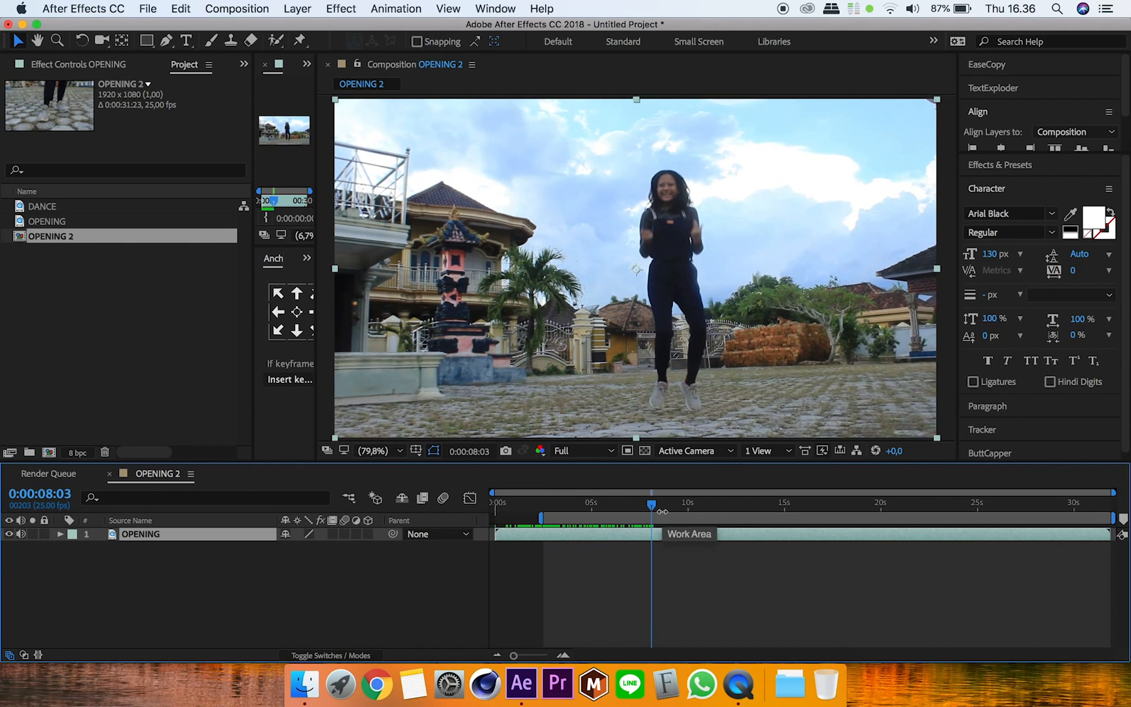
{"action": "key", "text": "super+Right"}
{"action": "key", "text": "super+Right"}
{"action": "key", "text": "super+Right"}
{"action": "key", "text": "super+Right"}
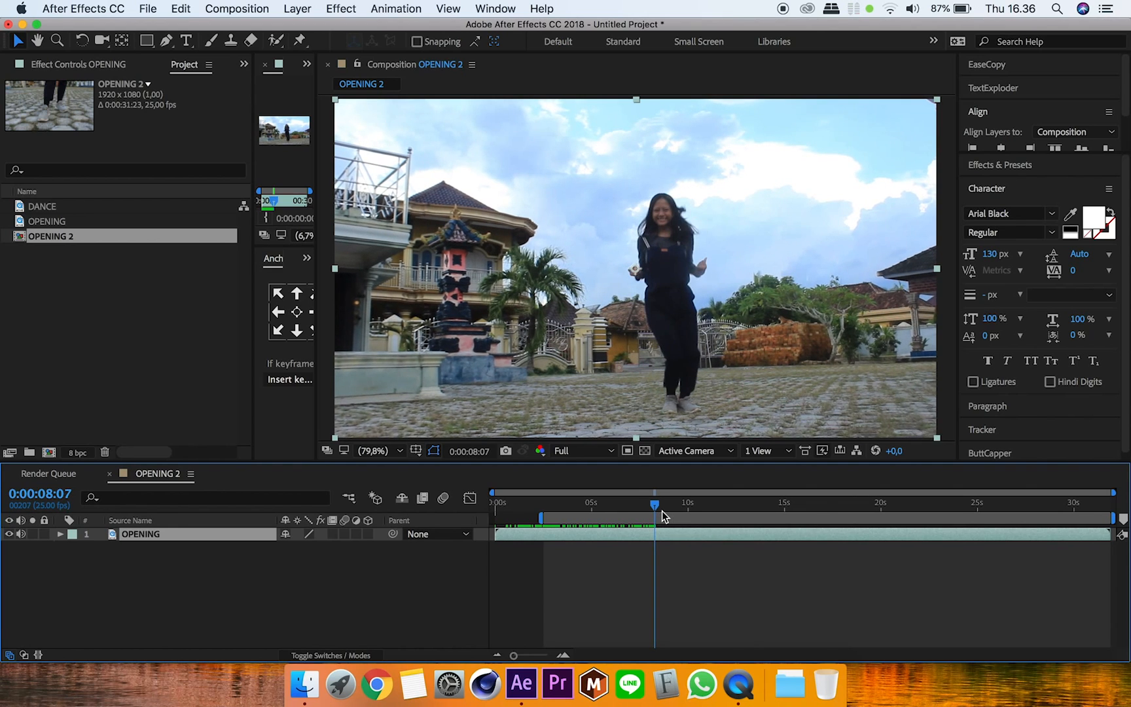
{"action": "key", "text": "super+Right"}
{"action": "key", "text": "super+Right"}
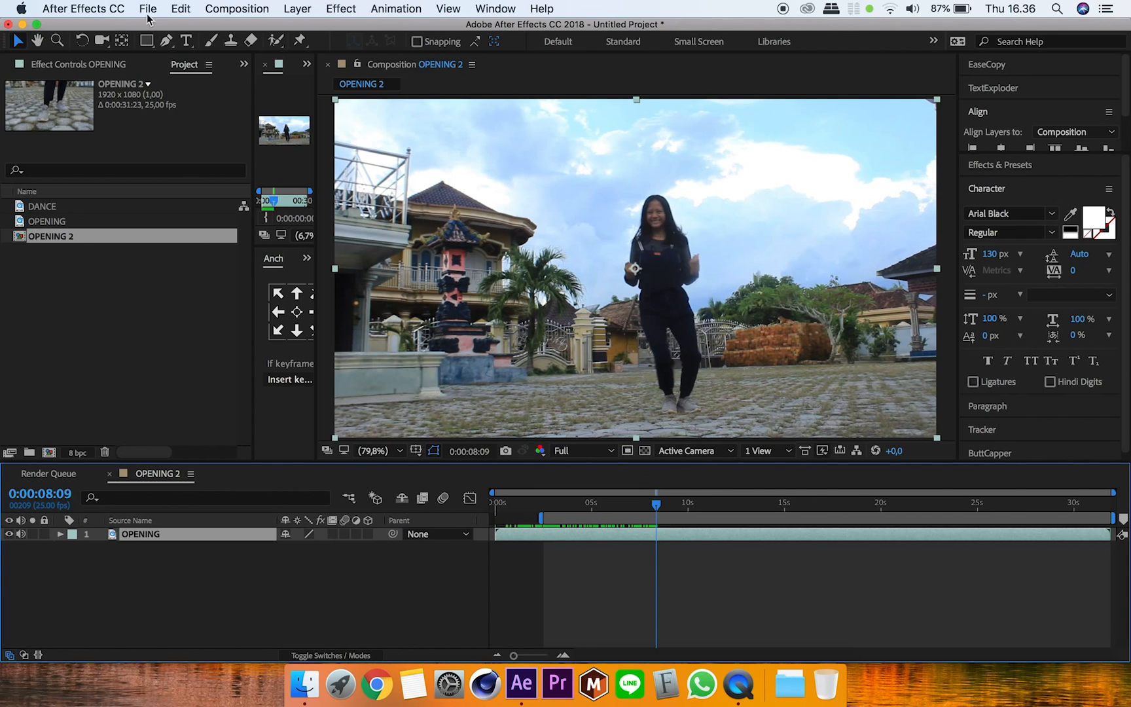
{"action": "left_click", "coordinate": [181, 9]}
{"action": "left_click", "coordinate": [259, 210]}
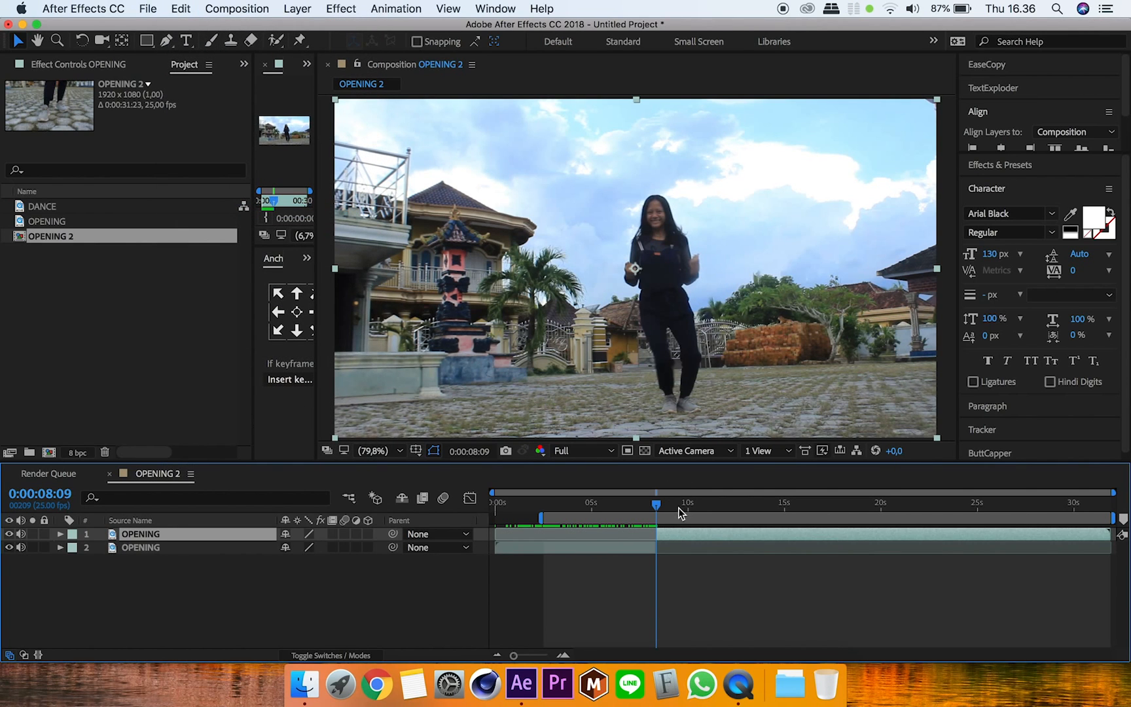
Trim the start of the second OPENING segment to the empty scene and move it to begin at 0:00:08:09, directly after the first segment
{"action": "mouse_move", "coordinate": [666, 509]}
{"action": "left_mouse_down"}
{"action": "mouse_move", "coordinate": [709, 510]}
{"action": "mouse_move", "coordinate": [681, 510]}
{"action": "mouse_move", "coordinate": [672, 544]}
{"action": "mouse_move", "coordinate": [672, 504]}
{"action": "mouse_move", "coordinate": [657, 507]}
{"action": "left_mouse_up"}
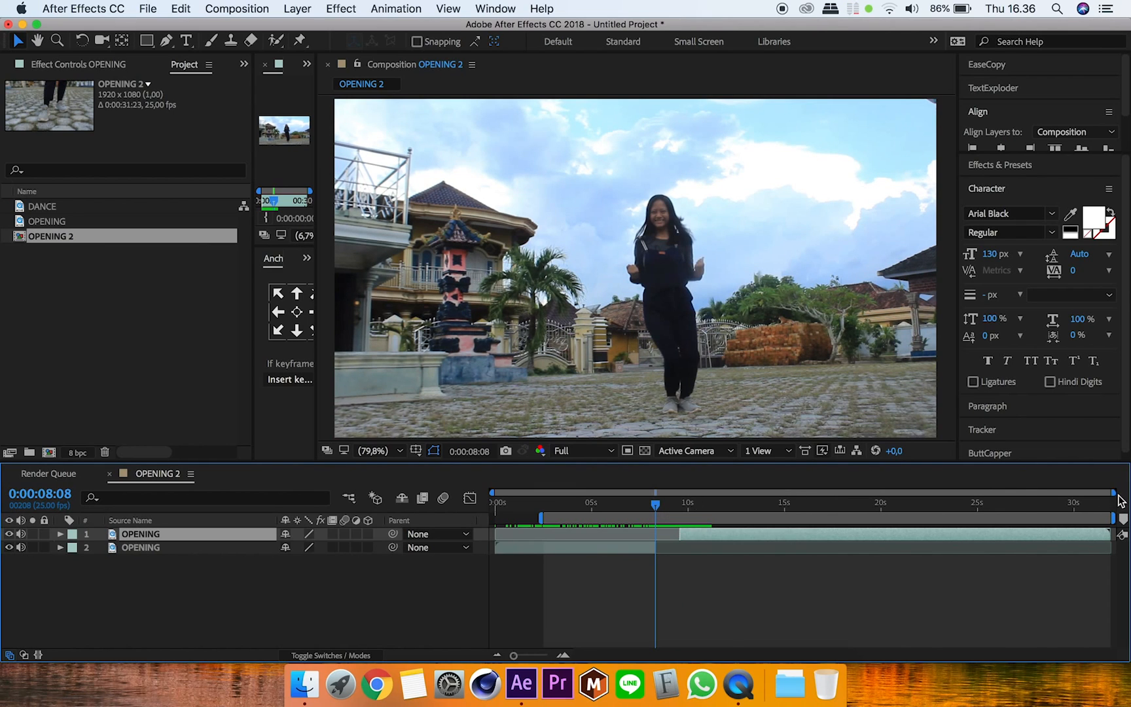
{"action": "left_click_drag", "start_coordinate": [1112, 493], "coordinate": [712, 505]}
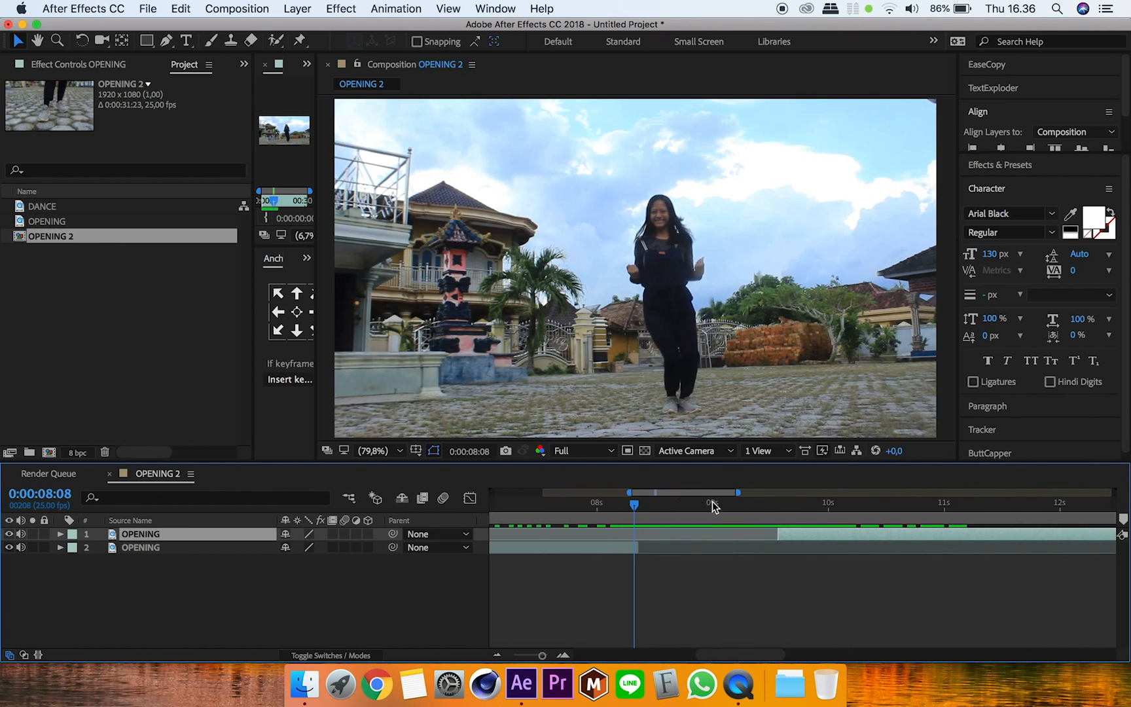
{"action": "left_click_drag", "start_coordinate": [634, 507], "coordinate": [639, 508]}
{"action": "left_click_drag", "start_coordinate": [810, 533], "coordinate": [796, 540]}
{"action": "left_click_drag", "start_coordinate": [694, 544], "coordinate": [665, 549]}
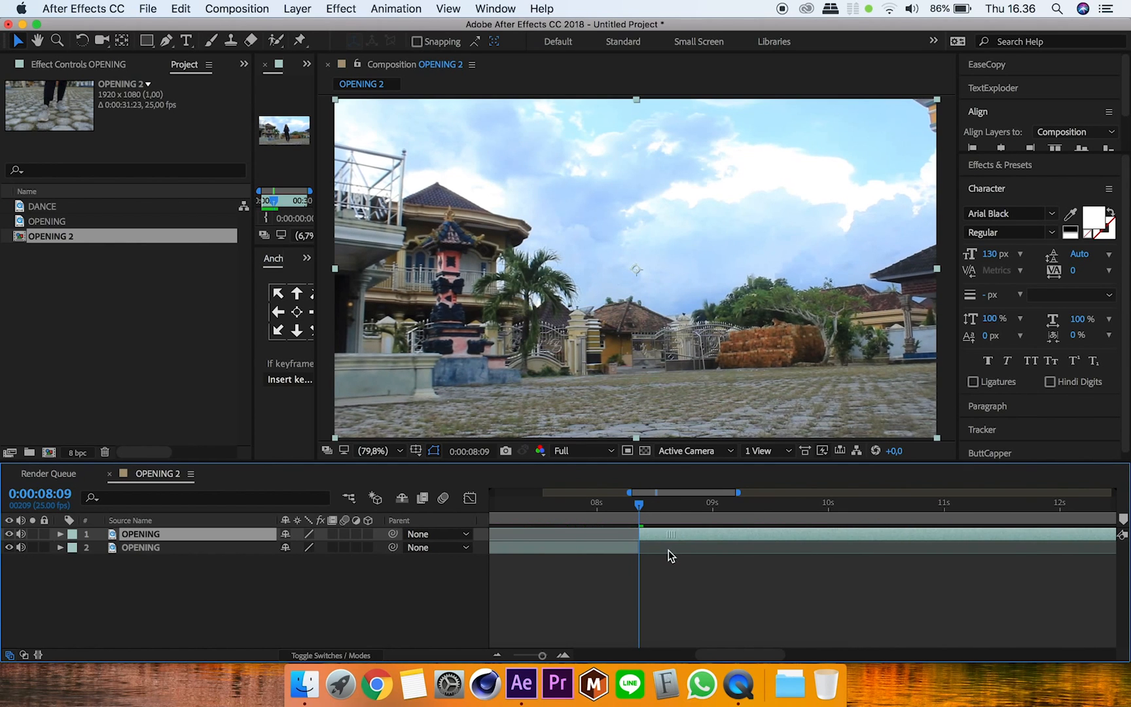
Set the end of the work area at 0:00:15:19, within the empty-scene segment
{"action": "left_click_drag", "start_coordinate": [640, 508], "coordinate": [401, 520]}
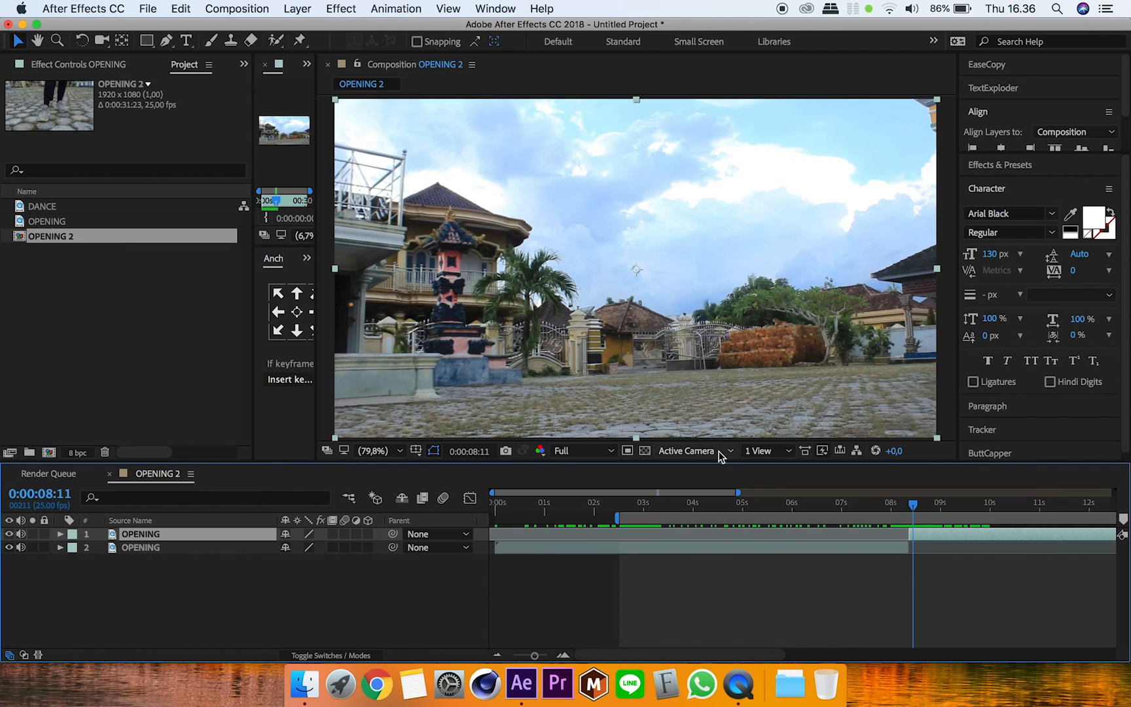
{"action": "left_click_drag", "start_coordinate": [738, 492], "coordinate": [1112, 492]}
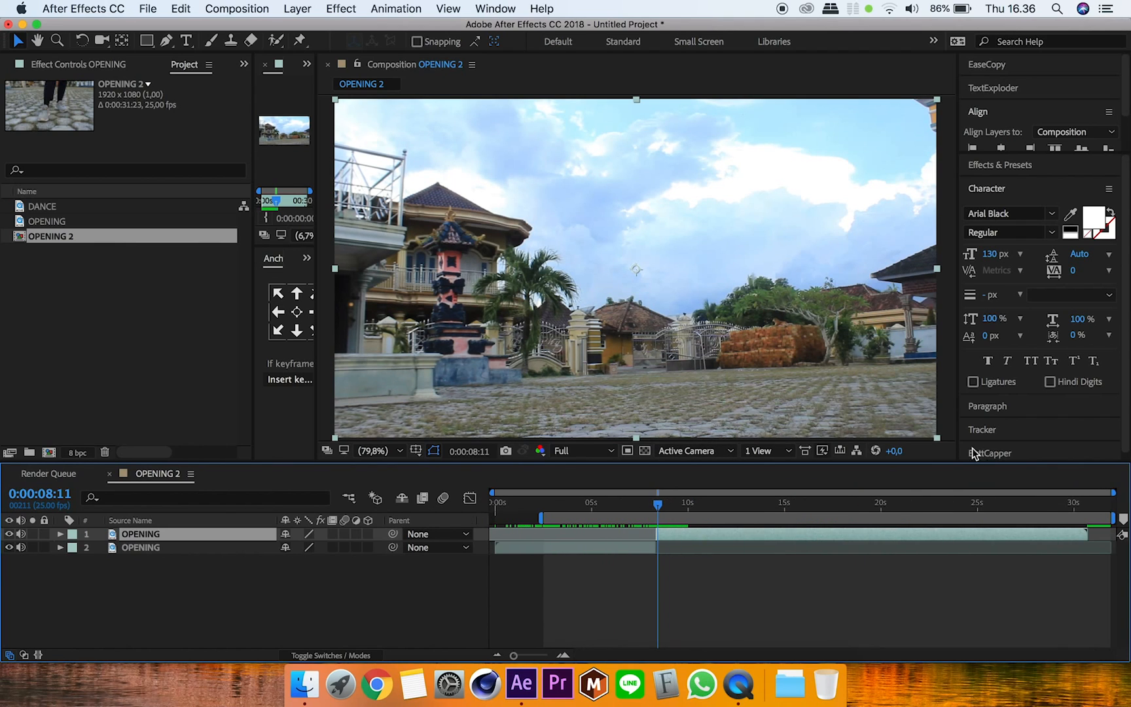
{"action": "left_click", "coordinate": [678, 507]}
{"action": "left_click_drag", "start_coordinate": [682, 506], "coordinate": [712, 509]}
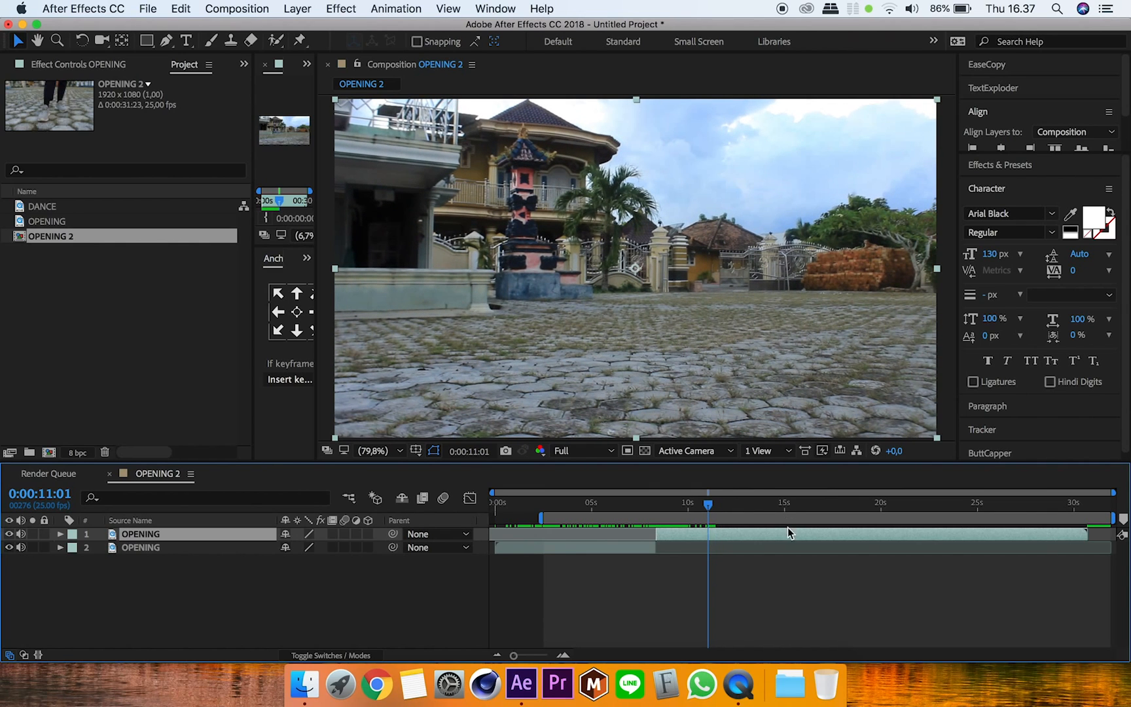
{"action": "left_click", "coordinate": [46, 207]}
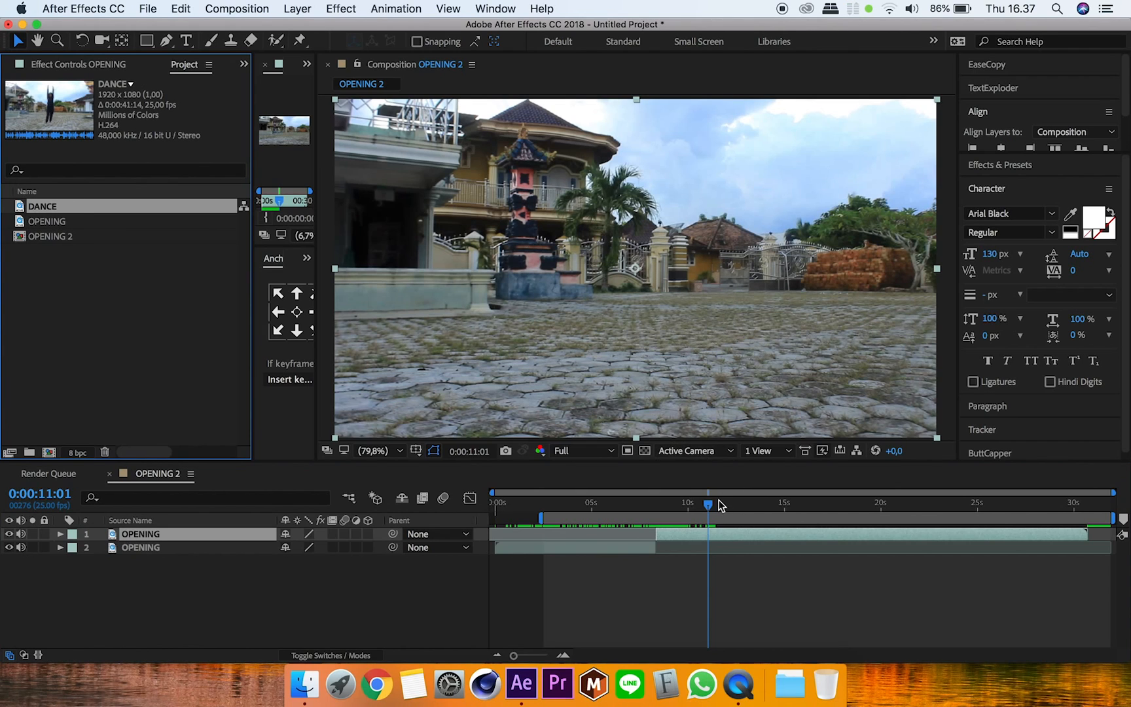
{"action": "left_click_drag", "start_coordinate": [714, 508], "coordinate": [818, 519]}
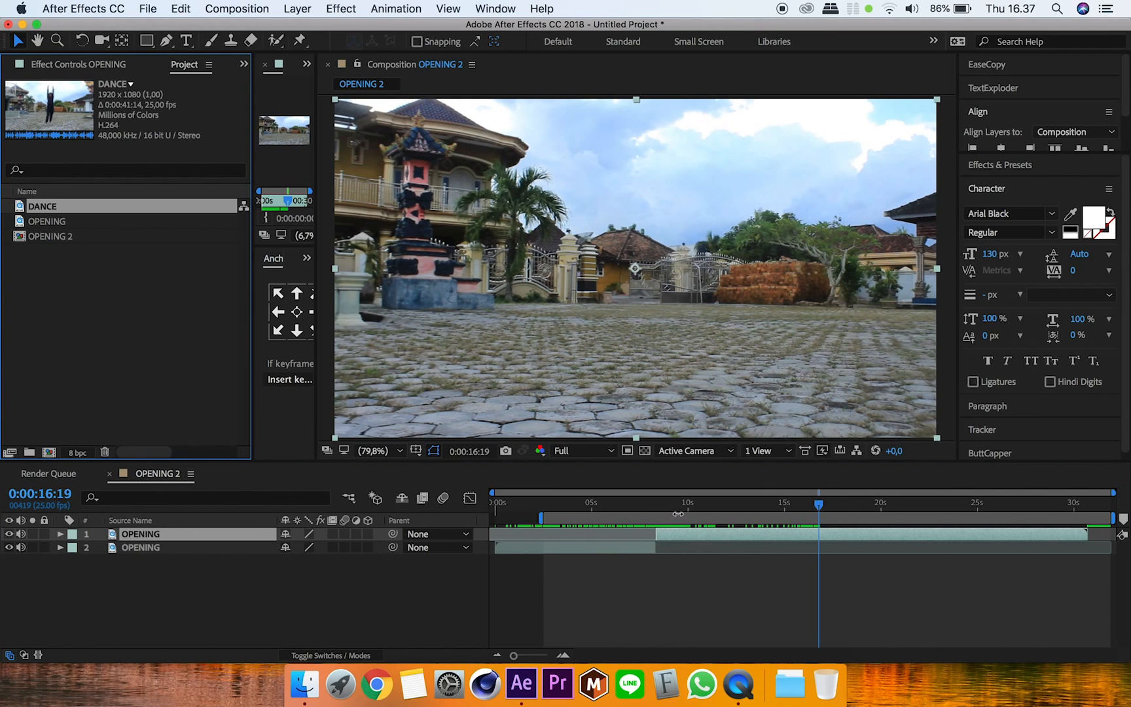
{"action": "left_click_drag", "start_coordinate": [678, 509], "coordinate": [798, 527]}
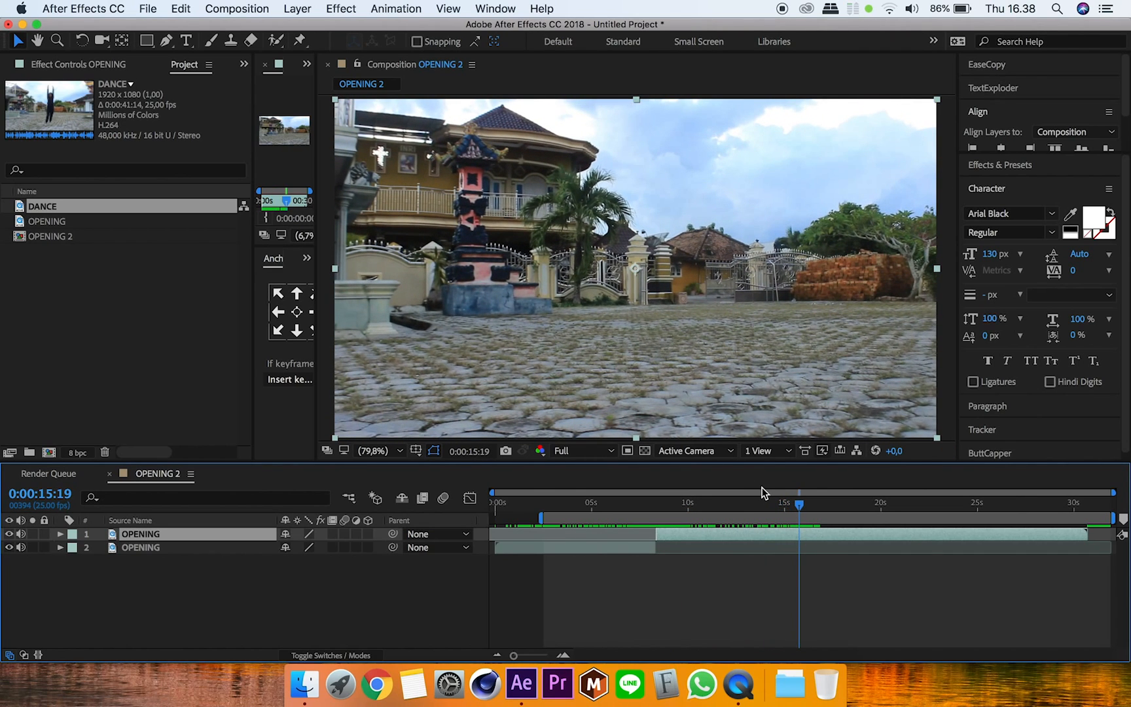
{"action": "key", "text": "n"}
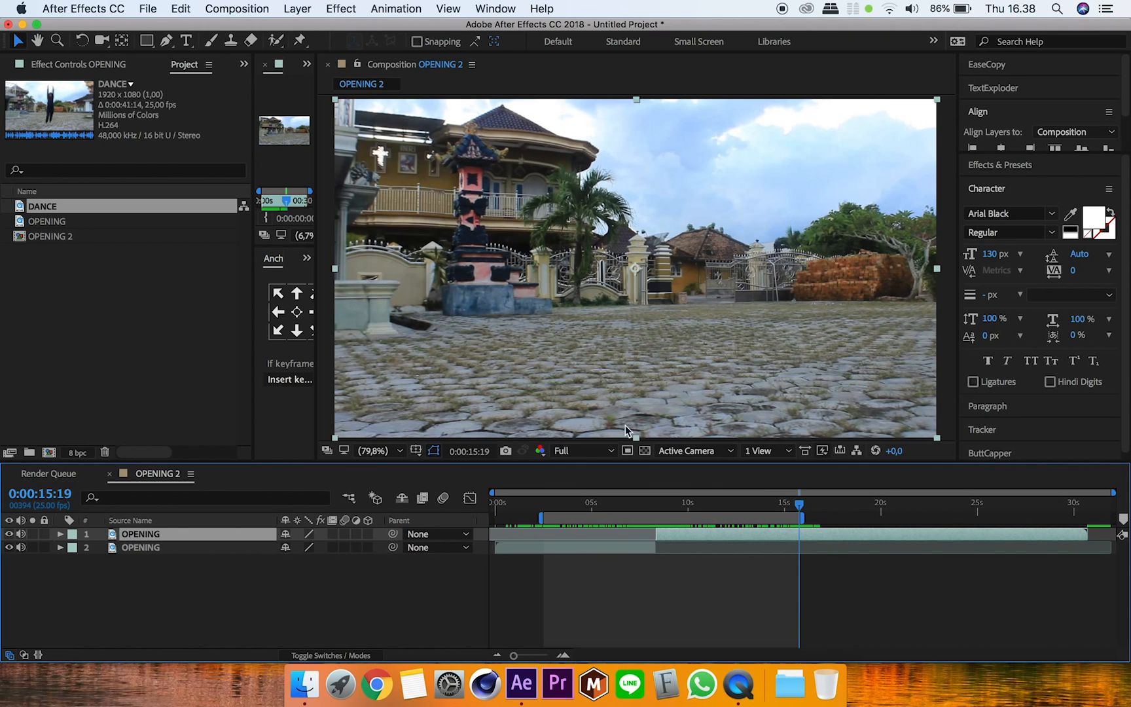
Trim the OPENING 2 composition to its work area
{"action": "left_click_drag", "start_coordinate": [805, 508], "coordinate": [776, 508]}
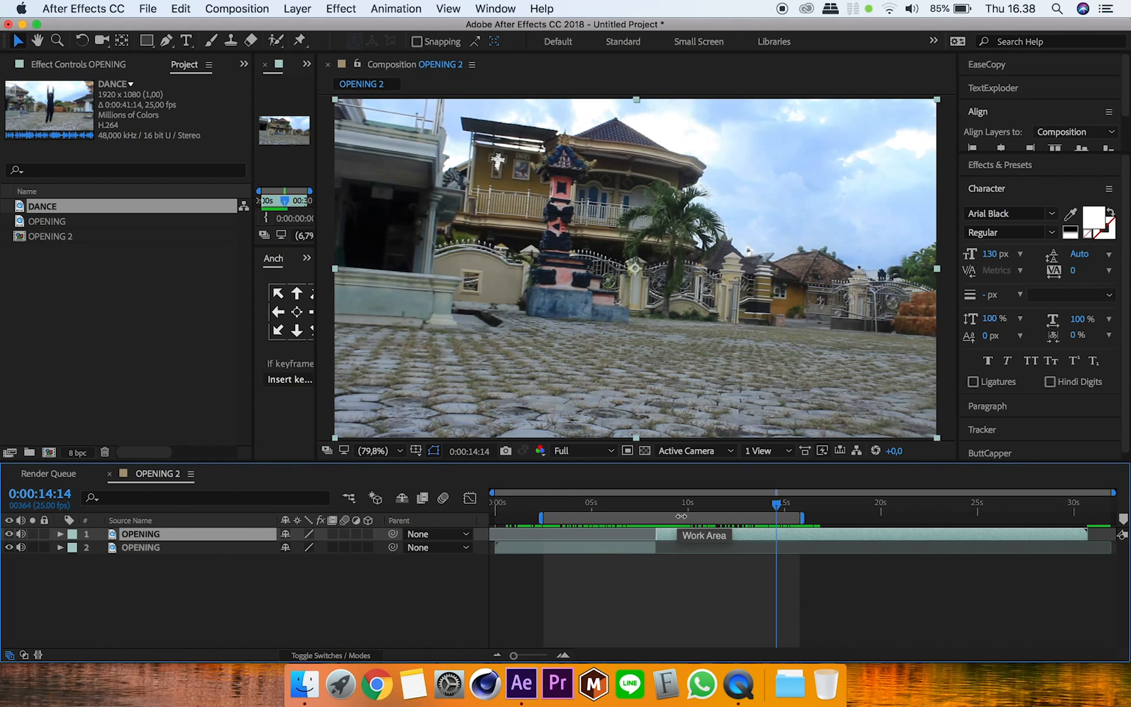
{"action": "left_click", "coordinate": [197, 575]}
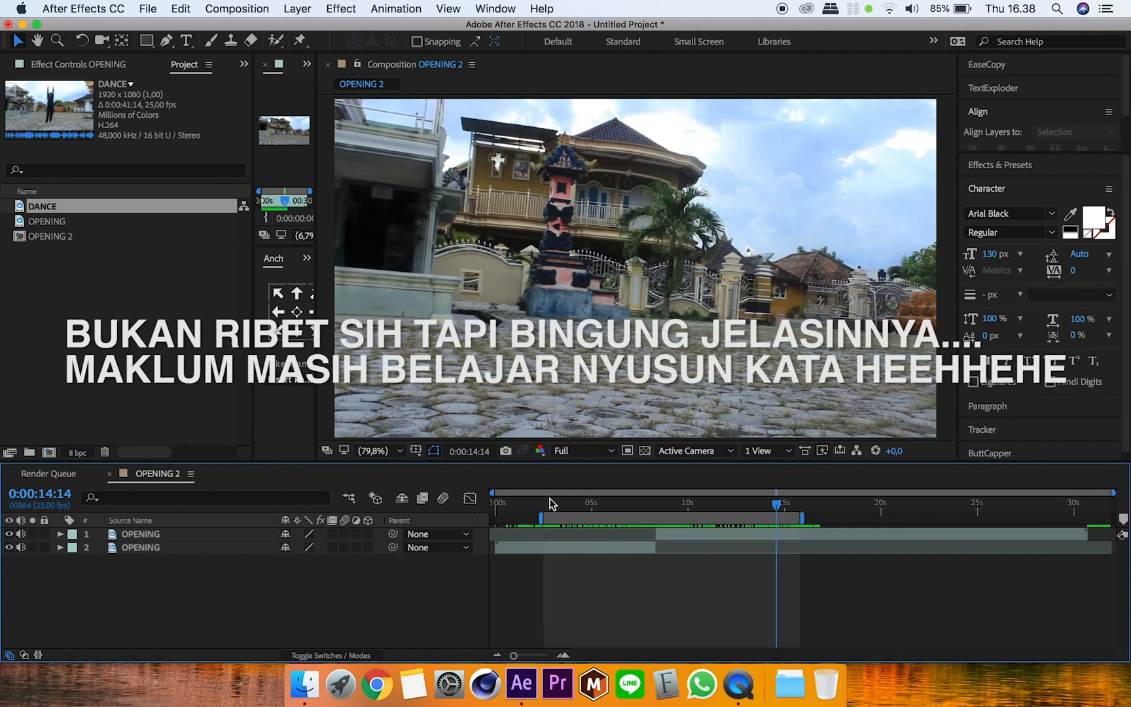
{"action": "right_click", "coordinate": [627, 520]}
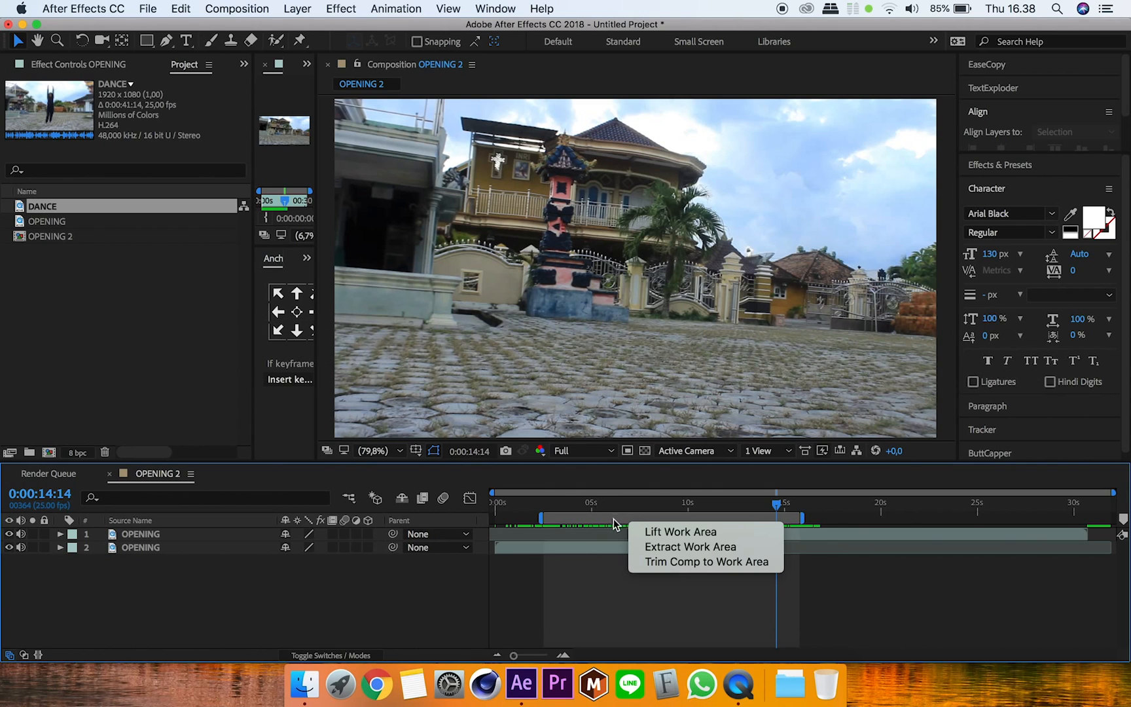
{"action": "left_click", "coordinate": [675, 565]}
Review the trimmed composition, checking the camera movement in both OPENING segments and the cut between them
{"action": "left_click_drag", "start_coordinate": [627, 508], "coordinate": [1024, 527]}
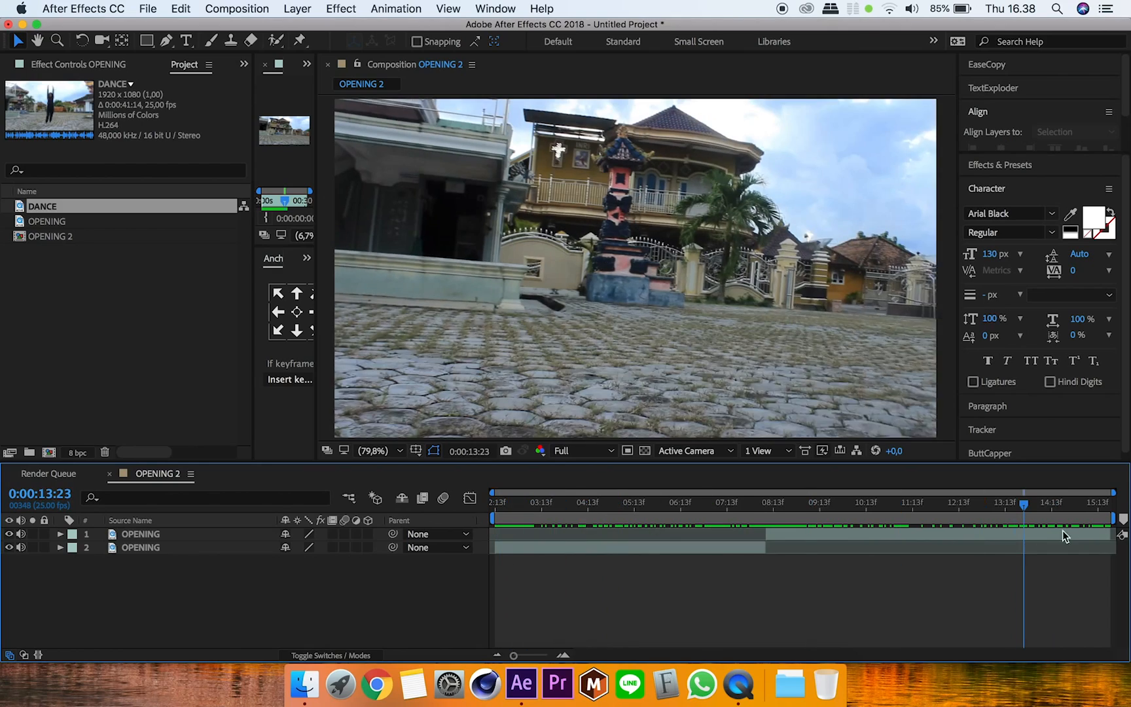
{"action": "left_click_drag", "start_coordinate": [583, 495], "coordinate": [832, 502]}
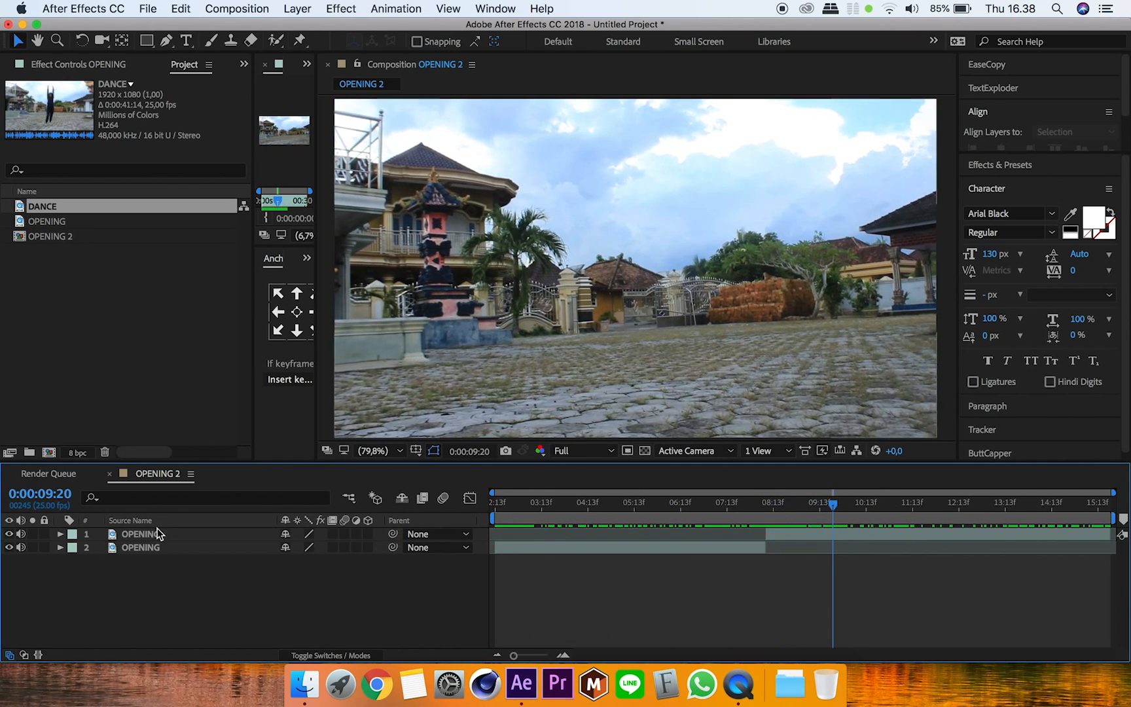
{"action": "left_click_drag", "start_coordinate": [587, 512], "coordinate": [1104, 513]}
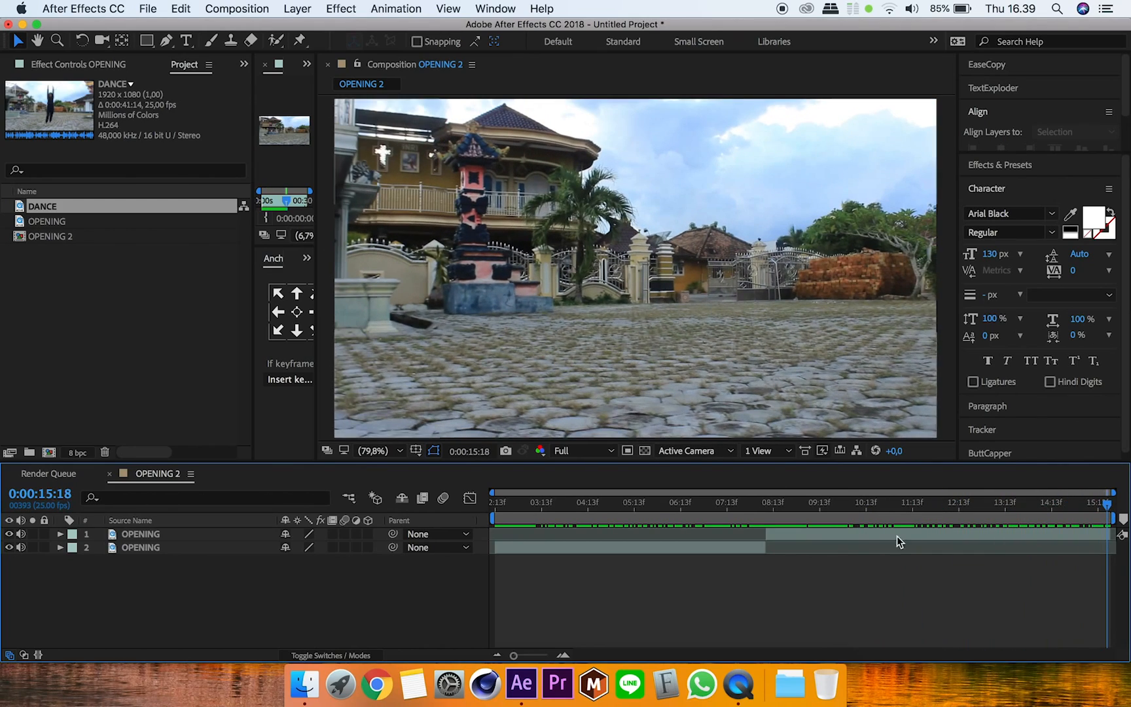
{"action": "left_click_drag", "start_coordinate": [889, 511], "coordinate": [731, 520]}
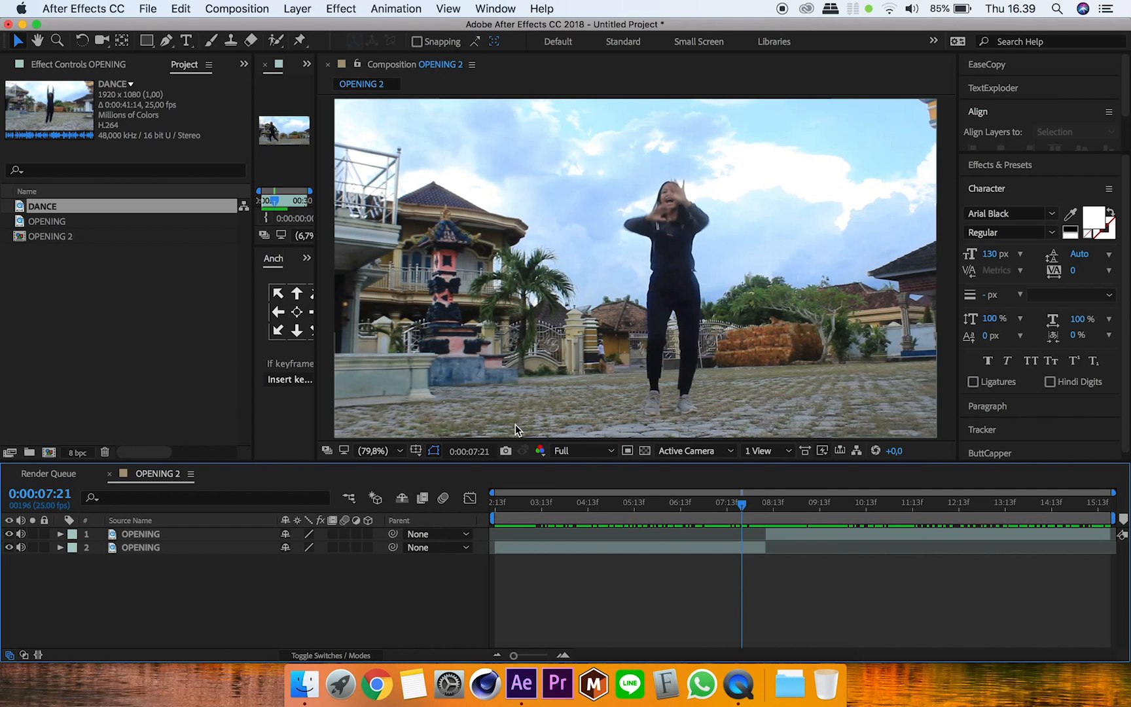
{"action": "left_click_drag", "start_coordinate": [561, 508], "coordinate": [583, 498]}
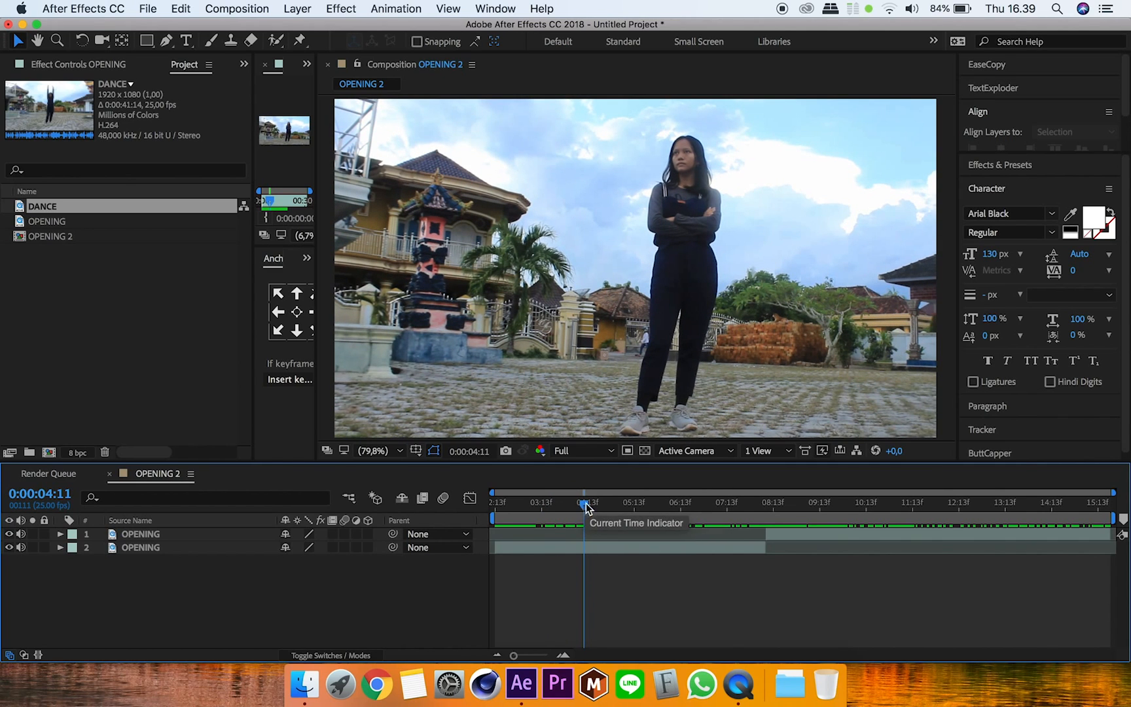
{"action": "key", "text": "space"}
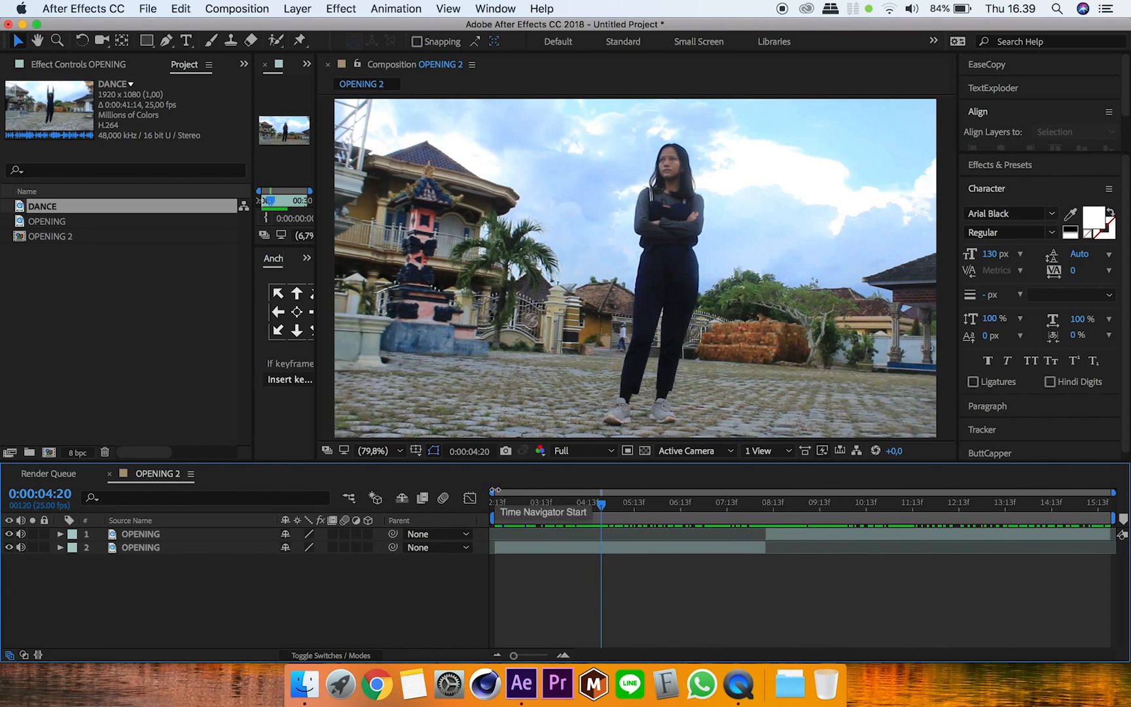
Apply Warp Stabilizer to the first OPENING segment, layer 2, which contains the dancer
{"action": "key", "text": "super+a"}
{"action": "left_click", "coordinate": [143, 566]}
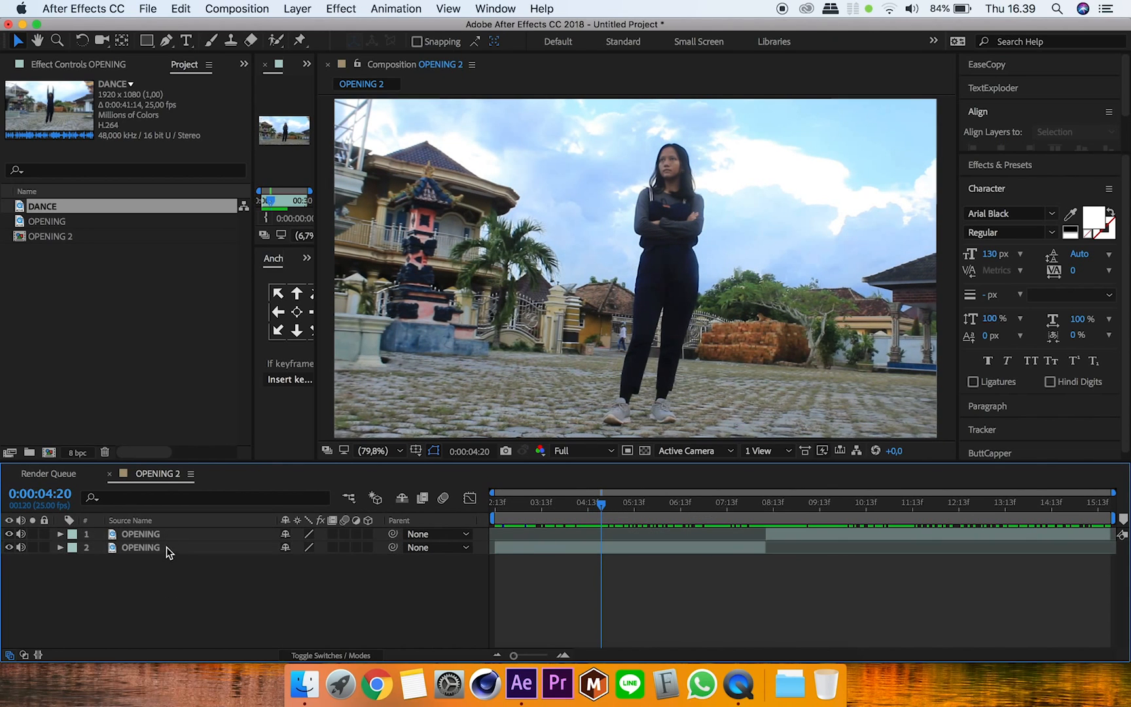
{"action": "left_click", "coordinate": [166, 547]}
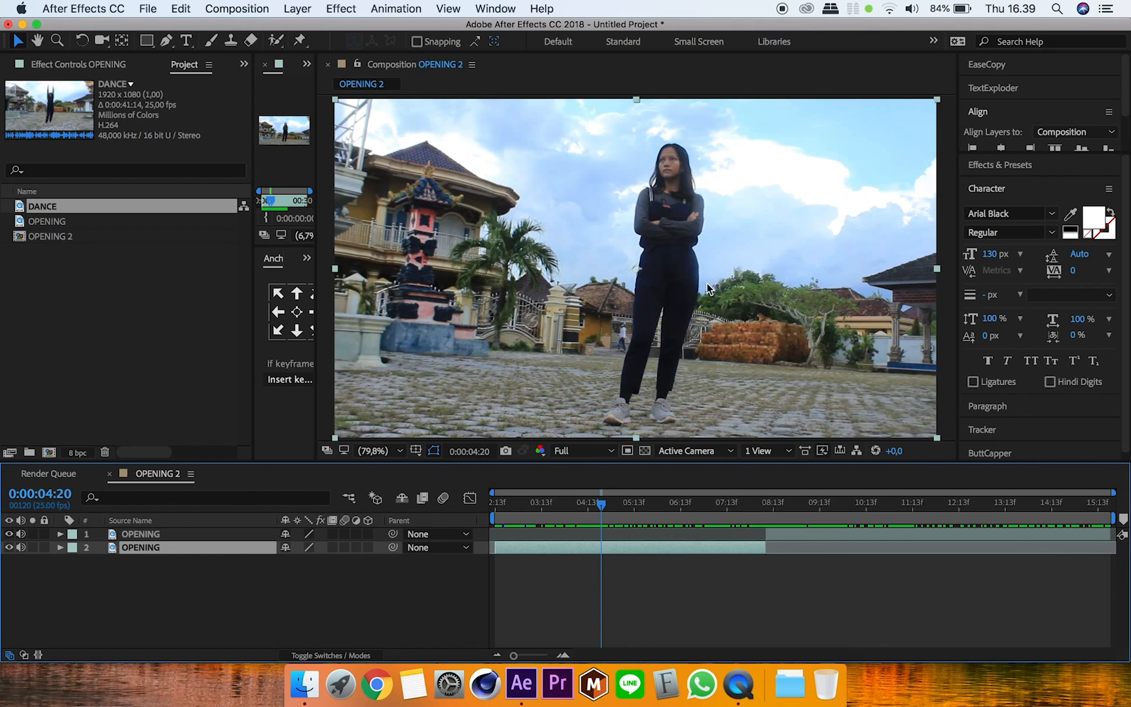
{"action": "mouse_move", "coordinate": [624, 503]}
{"action": "left_mouse_down"}
{"action": "mouse_move", "coordinate": [669, 508]}
{"action": "mouse_move", "coordinate": [616, 509]}
{"action": "left_mouse_up"}
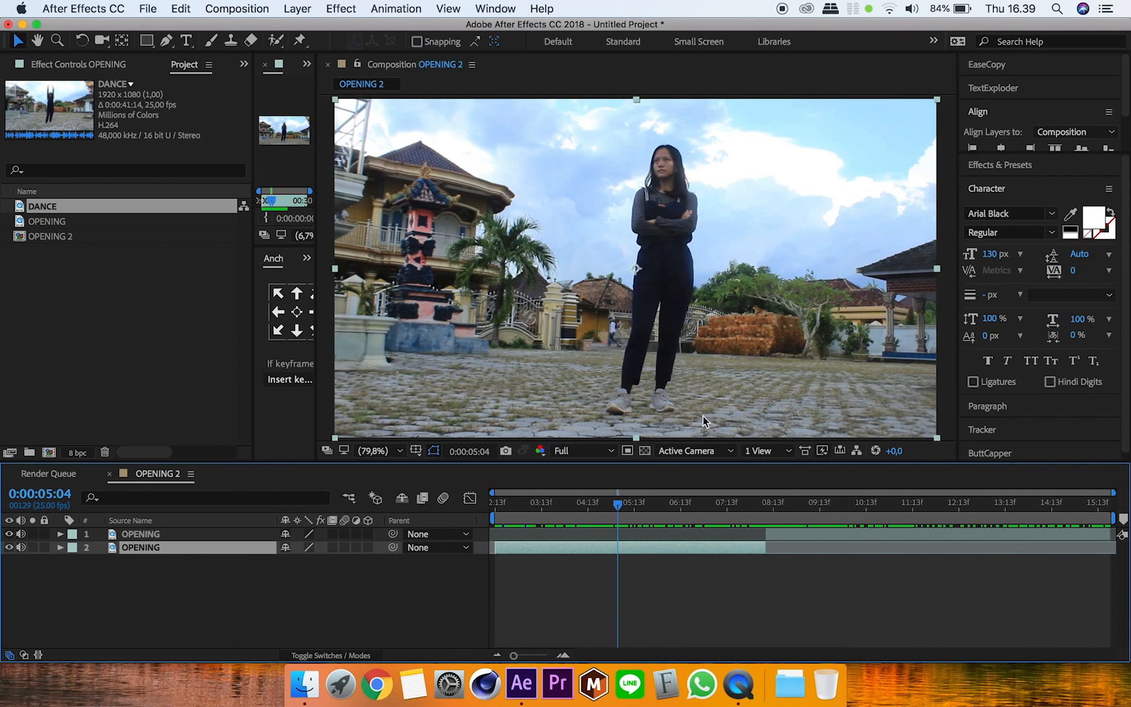
{"action": "left_click", "coordinate": [985, 188]}
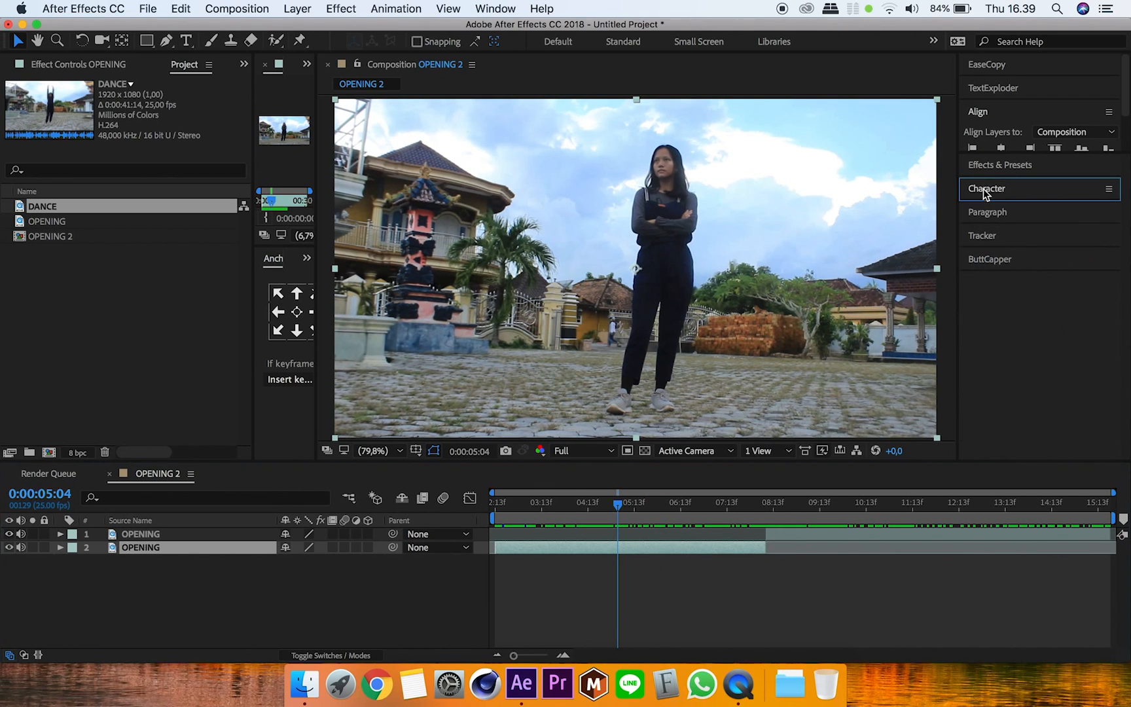
{"action": "left_click", "coordinate": [501, 8]}
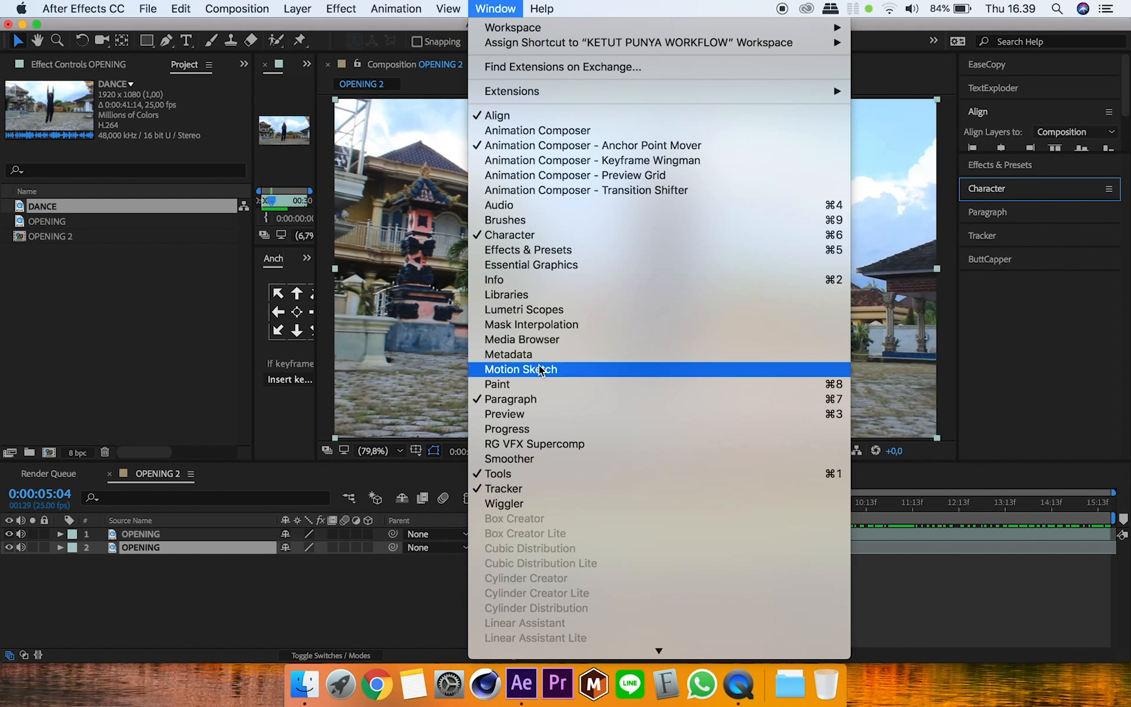
{"action": "scroll", "coordinate": [608, 561], "scroll_direction": "down", "scroll_amount": 5}
{"action": "left_click", "coordinate": [523, 338]}
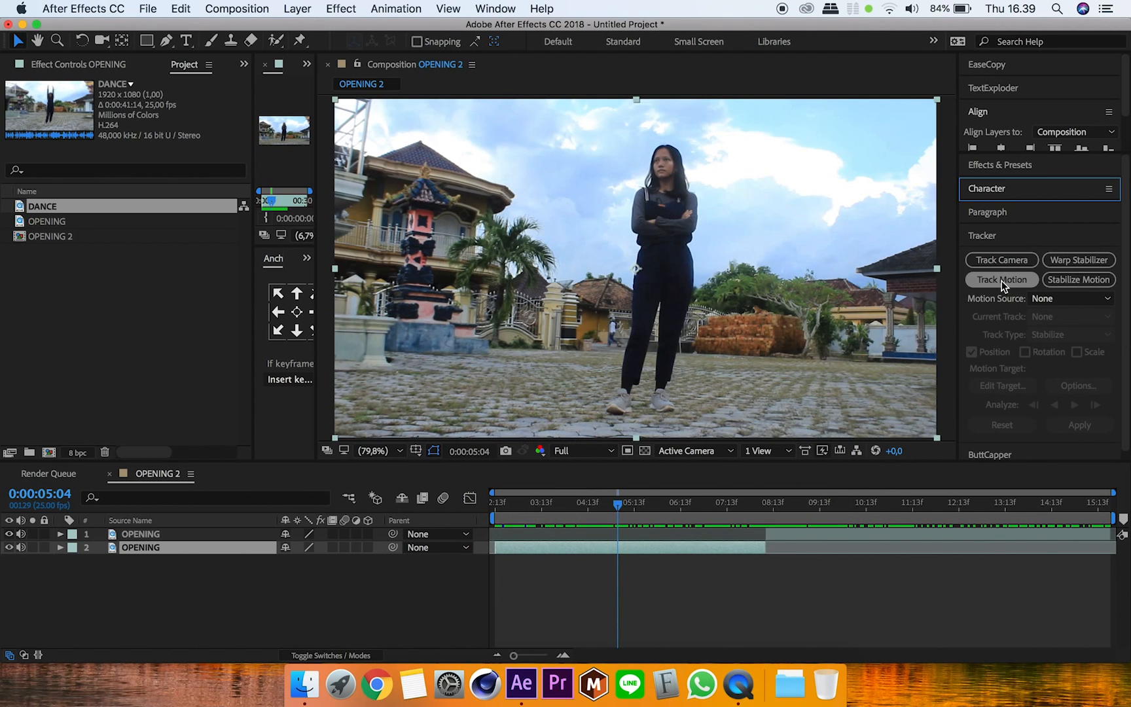
{"action": "left_click", "coordinate": [1078, 260]}
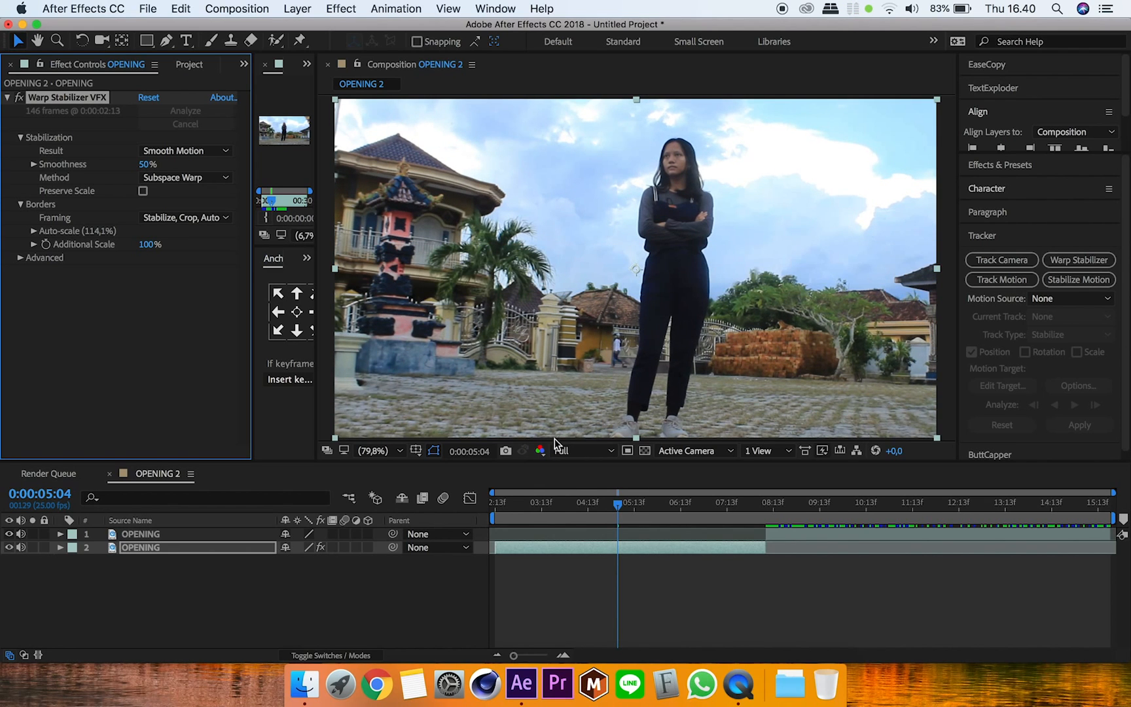
Set the Warp Stabilizer smoothness of the first OPENING segment, layer 2, to 5% and compare the shot with and without the effect
{"action": "left_click_drag", "start_coordinate": [615, 506], "coordinate": [680, 529]}
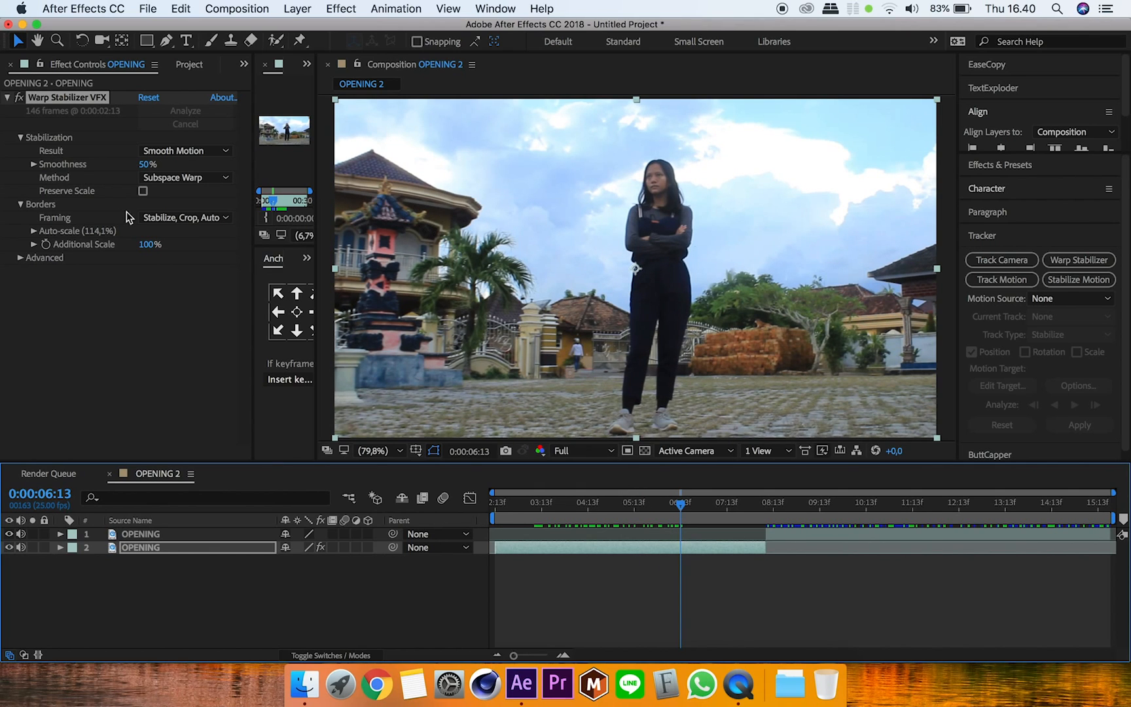
{"action": "left_click_drag", "start_coordinate": [146, 163], "coordinate": [146, 167]}
{"action": "left_click", "coordinate": [148, 164]}
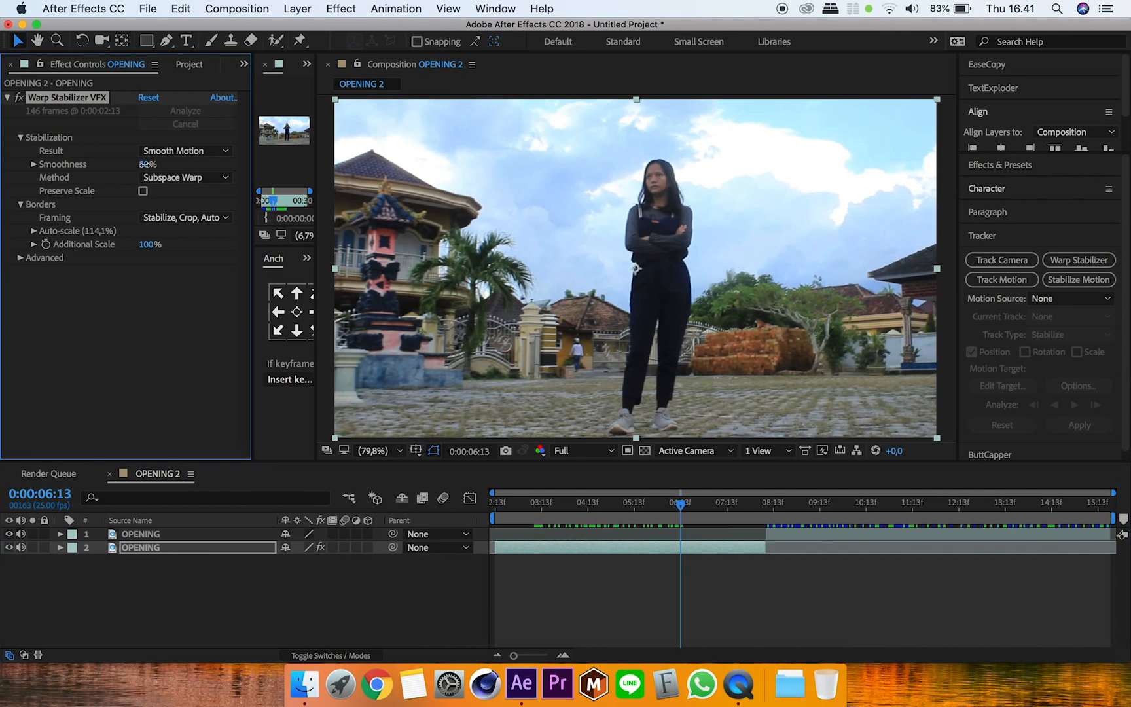
{"action": "type", "text": "5"}
{"action": "key", "text": "Return"}
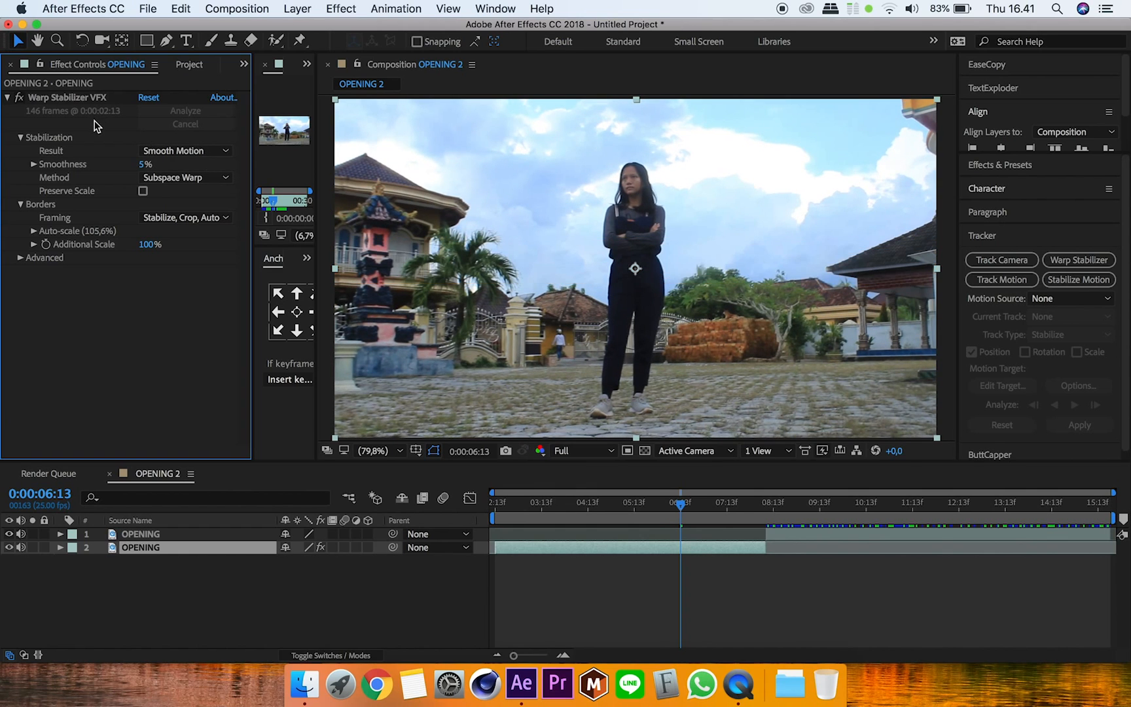
{"action": "left_click", "coordinate": [19, 97]}
{"action": "left_click", "coordinate": [19, 98]}
Apply Warp Stabilizer to the empty-scene OPENING segment, layer 1, with smoothness set to 5%
{"action": "left_click_drag", "start_coordinate": [688, 509], "coordinate": [812, 545]}
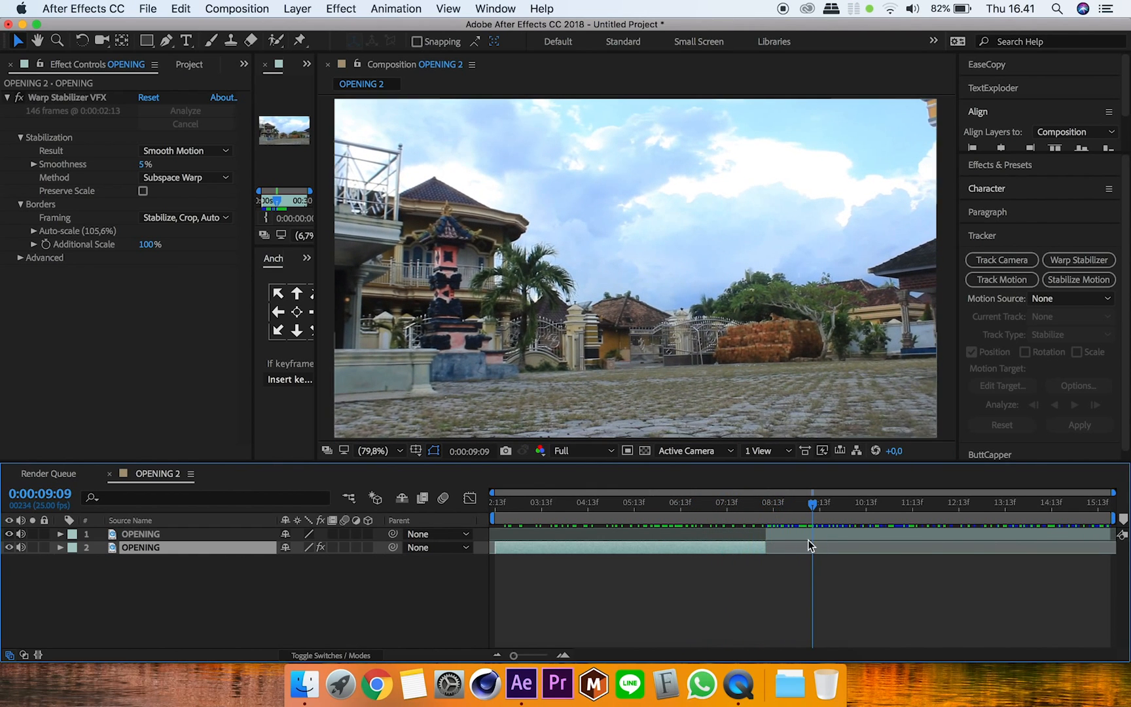
{"action": "left_click", "coordinate": [166, 533]}
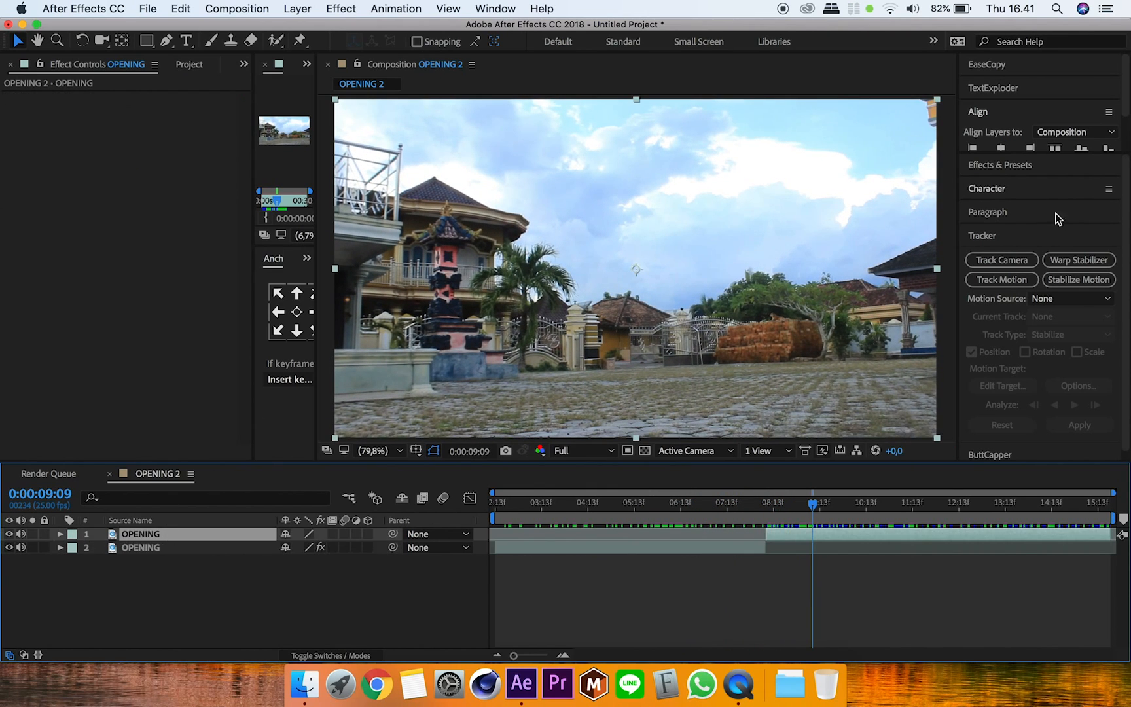
{"action": "left_click", "coordinate": [1075, 259]}
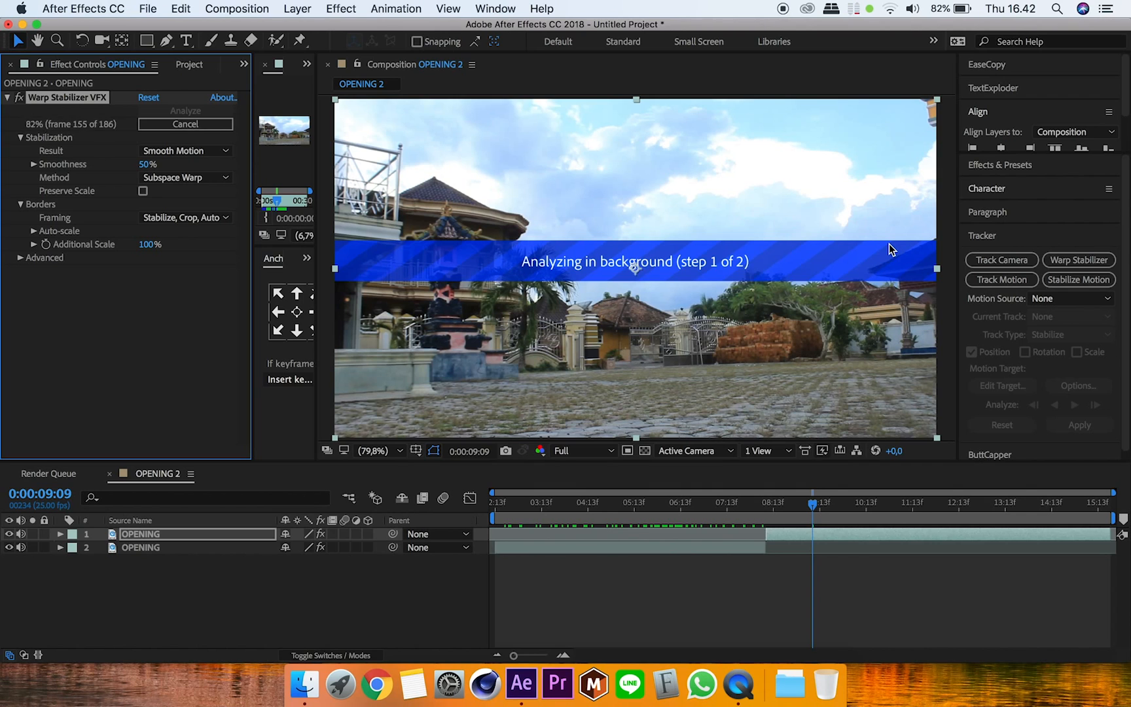
{"action": "left_click", "coordinate": [145, 164]}
{"action": "type", "text": "5"}
{"action": "left_click", "coordinate": [162, 337]}
Review the stabilized motion and the Warp Stabilizer settings of both OPENING segments, from the dancer shot through the empty scene
{"action": "mouse_move", "coordinate": [858, 505]}
{"action": "left_mouse_down"}
{"action": "mouse_move", "coordinate": [888, 517]}
{"action": "mouse_move", "coordinate": [854, 522]}
{"action": "left_mouse_up"}
{"action": "left_click", "coordinate": [851, 594]}
{"action": "left_click", "coordinate": [198, 535]}
{"action": "left_click", "coordinate": [621, 513]}
{"action": "left_click", "coordinate": [171, 547]}
{"action": "left_click", "coordinate": [172, 535]}
{"action": "left_click", "coordinate": [851, 609]}
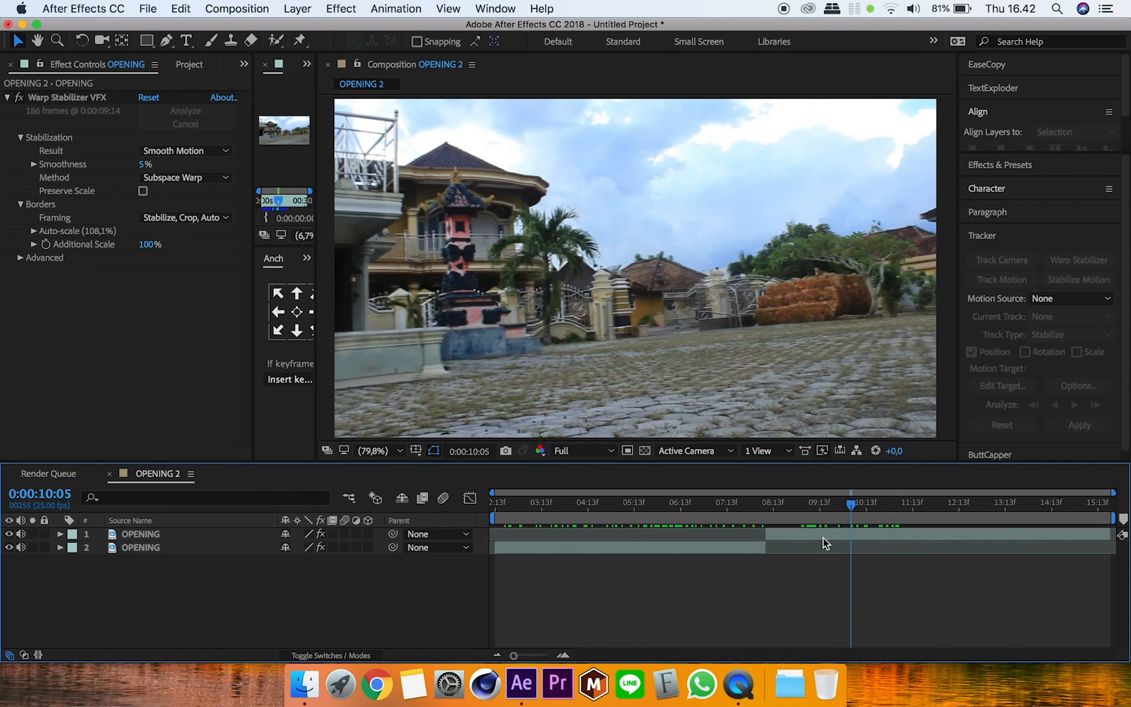
{"action": "left_click_drag", "start_coordinate": [852, 509], "coordinate": [885, 513]}
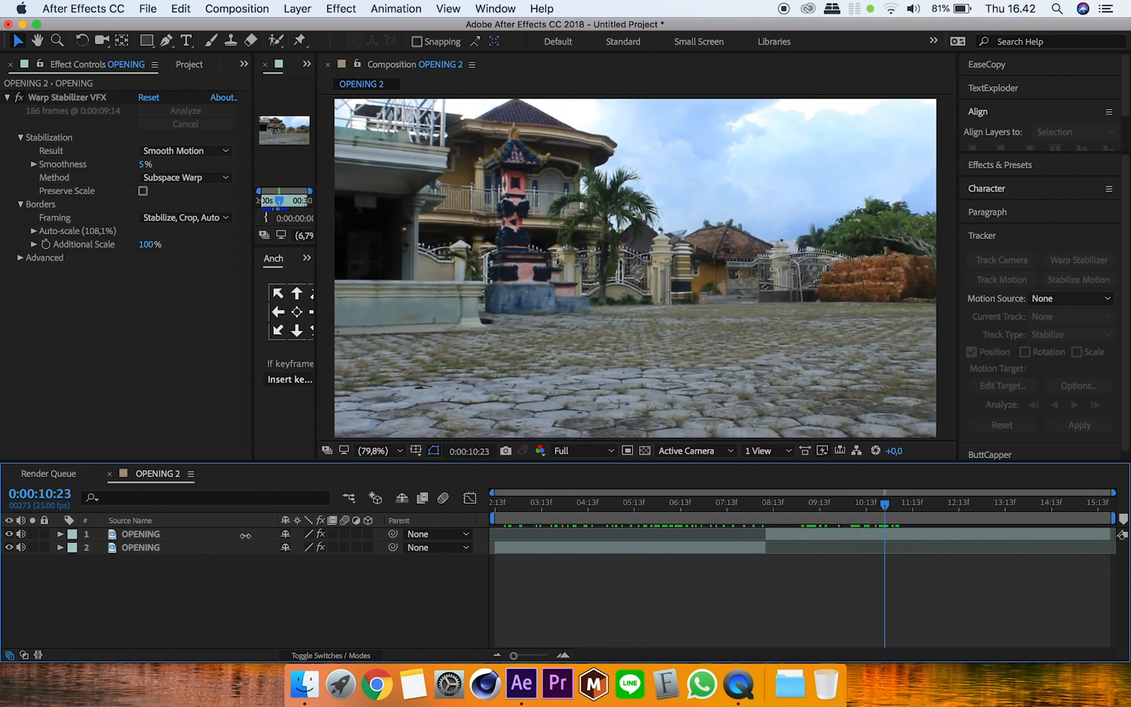
{"action": "left_click", "coordinate": [177, 535]}
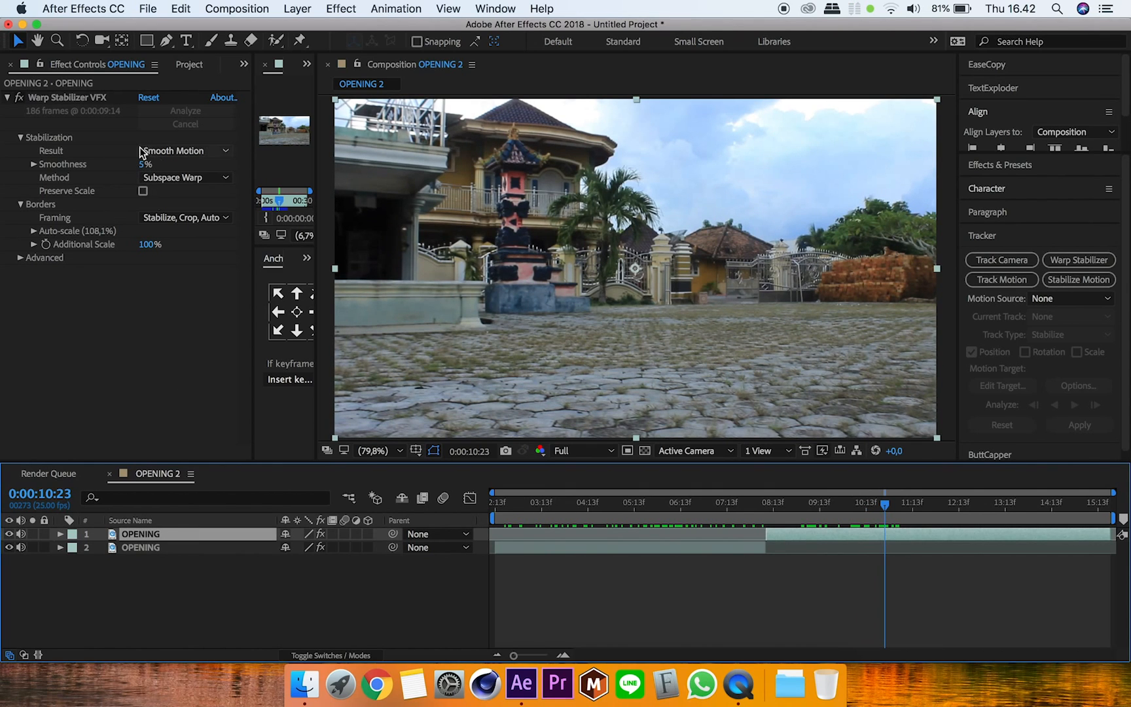
{"action": "left_click", "coordinate": [621, 505]}
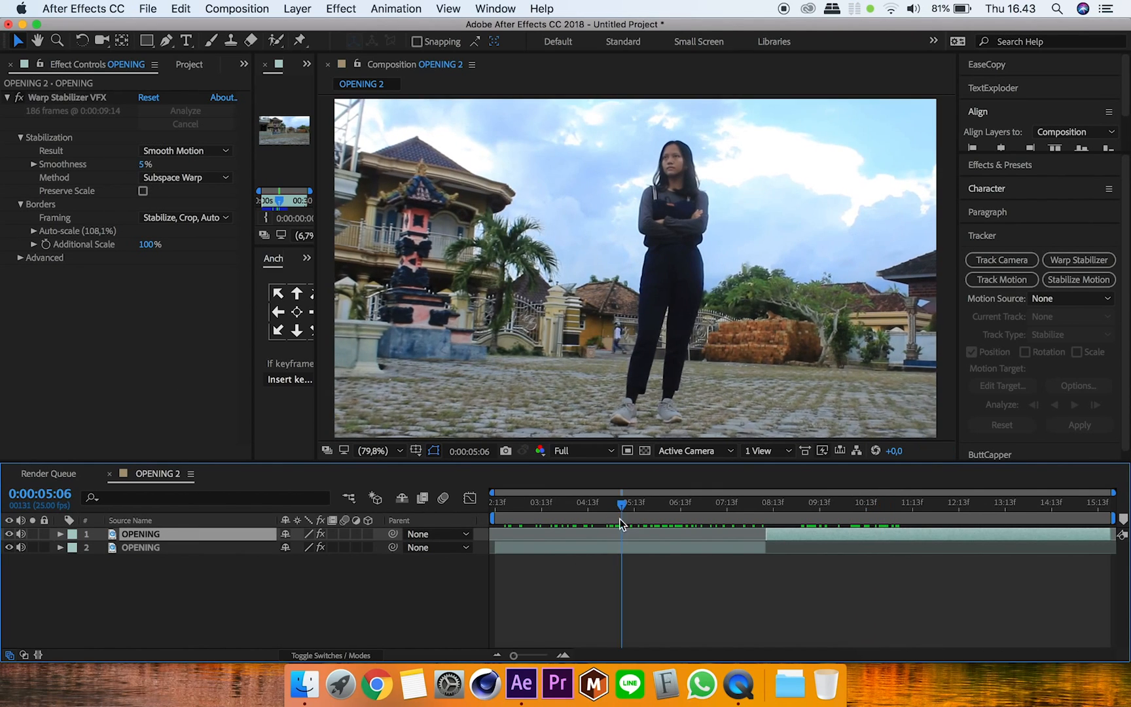
{"action": "left_click", "coordinate": [170, 549]}
{"action": "left_click", "coordinate": [172, 537]}
{"action": "left_click_drag", "start_coordinate": [758, 504], "coordinate": [1088, 498]}
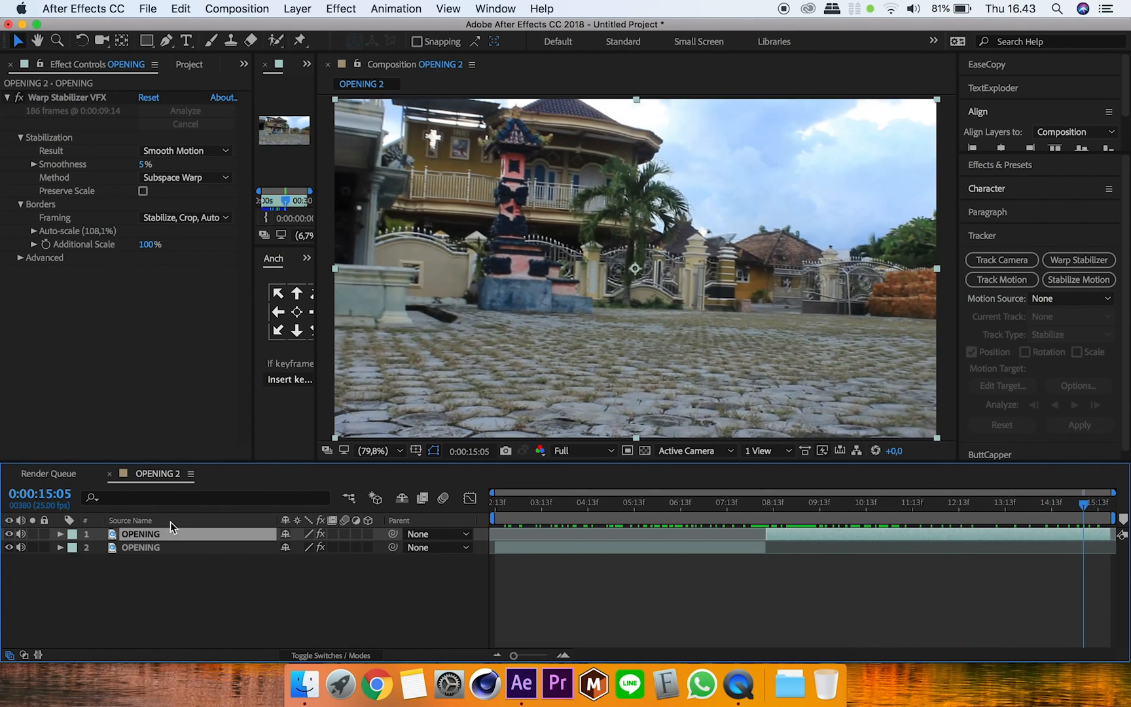
Pre-compose the empty-scene OPENING layer as MASTER DANCER, moving all attributes into the new composition
{"action": "right_click", "coordinate": [165, 536]}
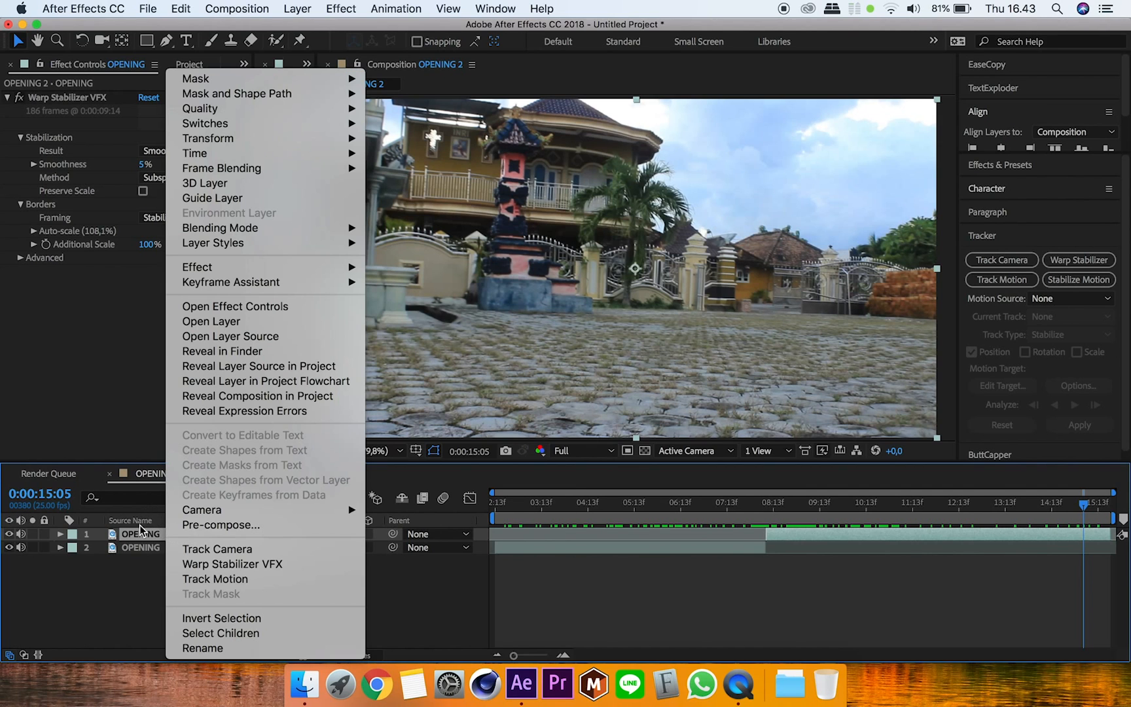
{"action": "left_click", "coordinate": [196, 525]}
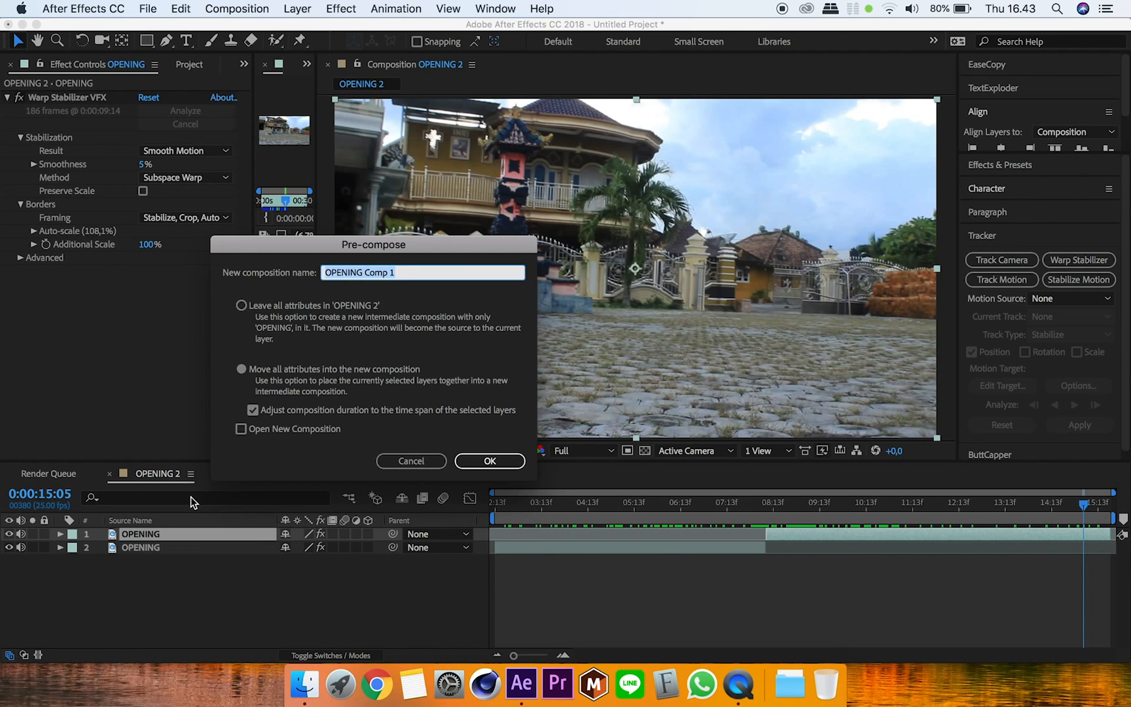
{"action": "type", "text": "MASTER DANCER"}
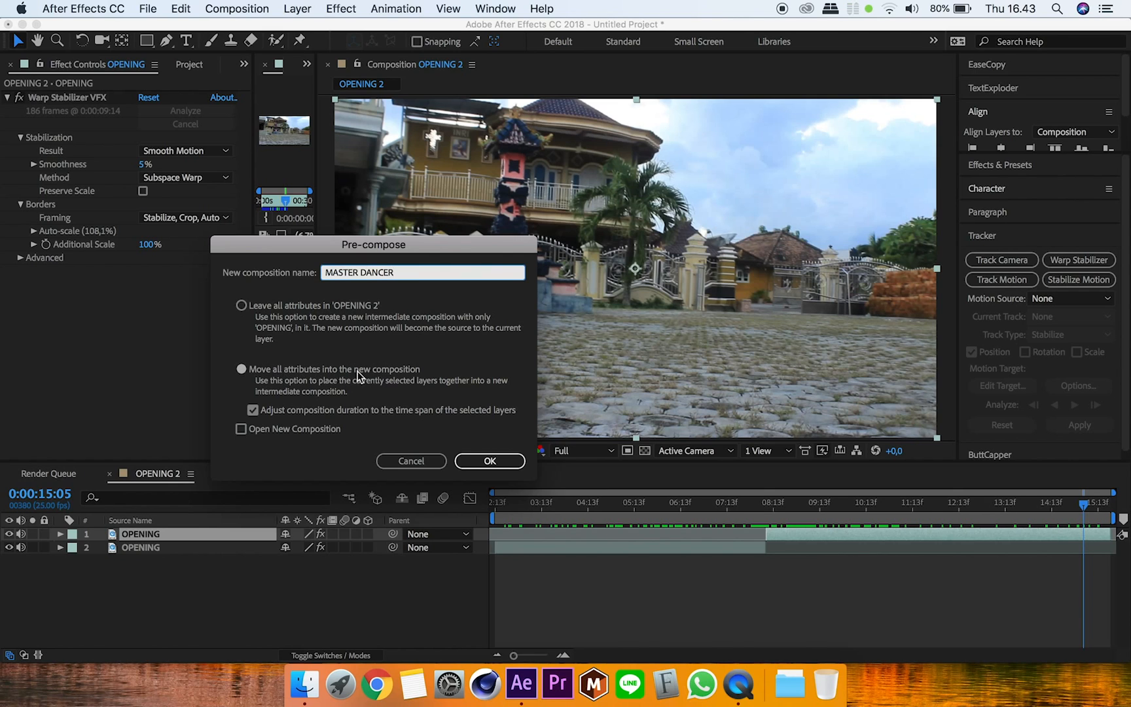
{"action": "left_click", "coordinate": [501, 464]}
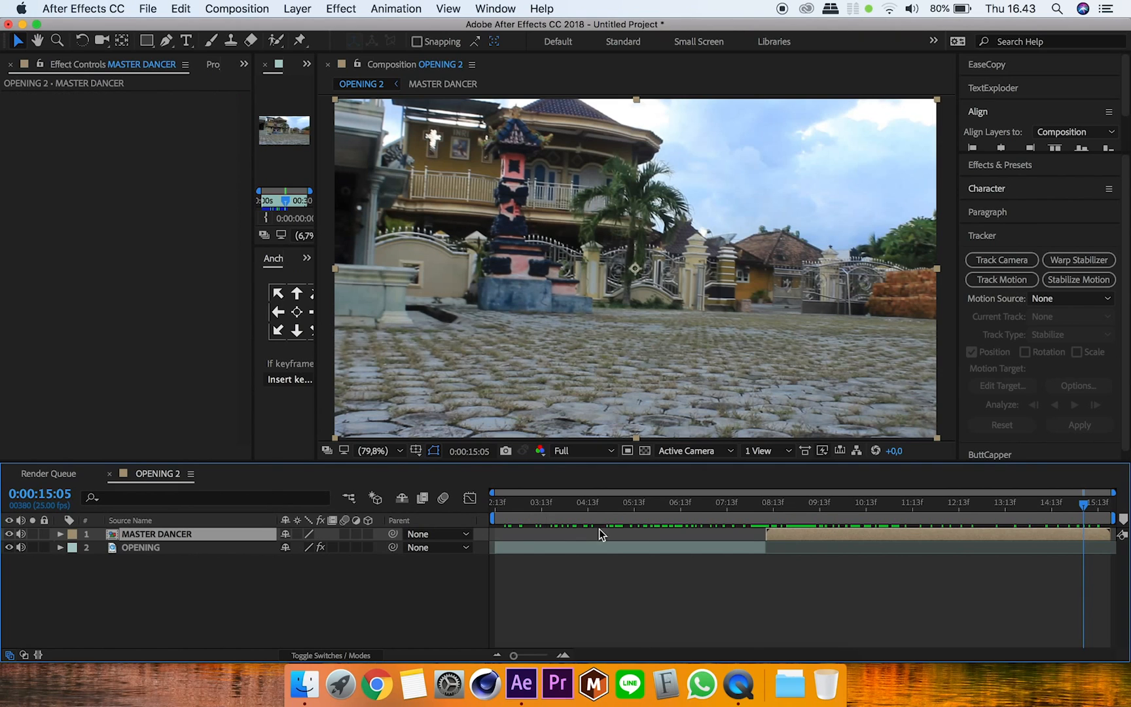
Open the MASTER DANCER composition and pre-compose its OPENING layer as 3D TRACKING CAMERA, moving all attributes into it
{"action": "double_click", "coordinate": [169, 533]}
{"action": "left_click_drag", "start_coordinate": [560, 511], "coordinate": [316, 536]}
{"action": "left_click", "coordinate": [164, 534]}
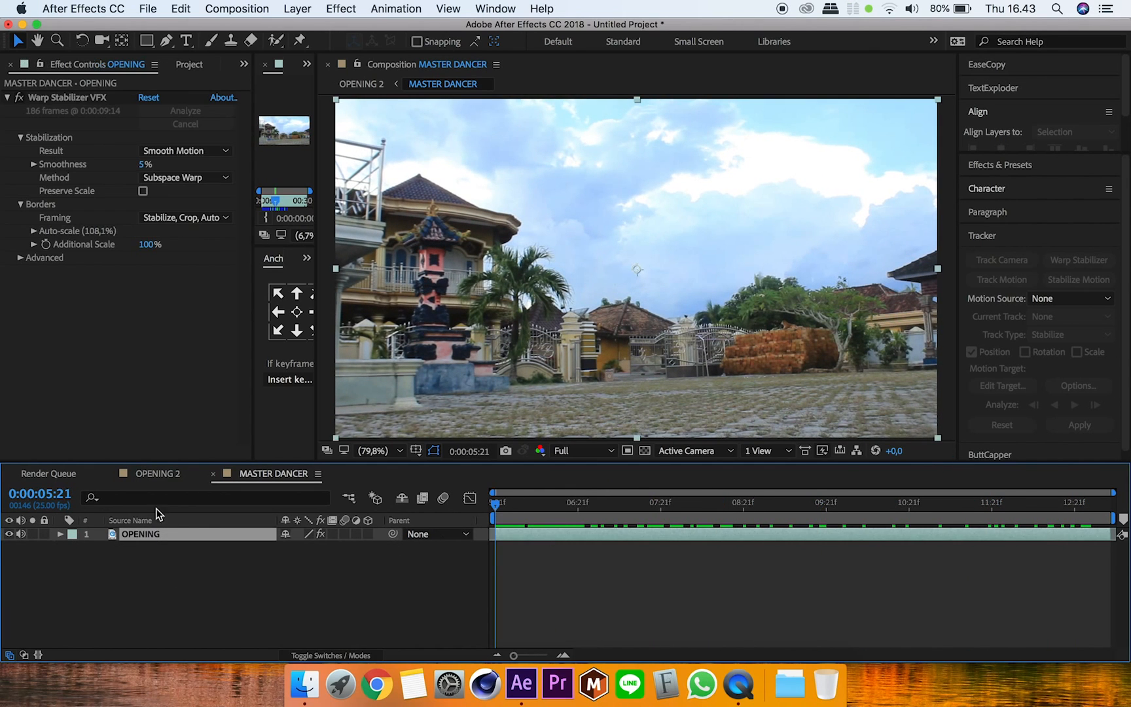
{"action": "right_click", "coordinate": [191, 535]}
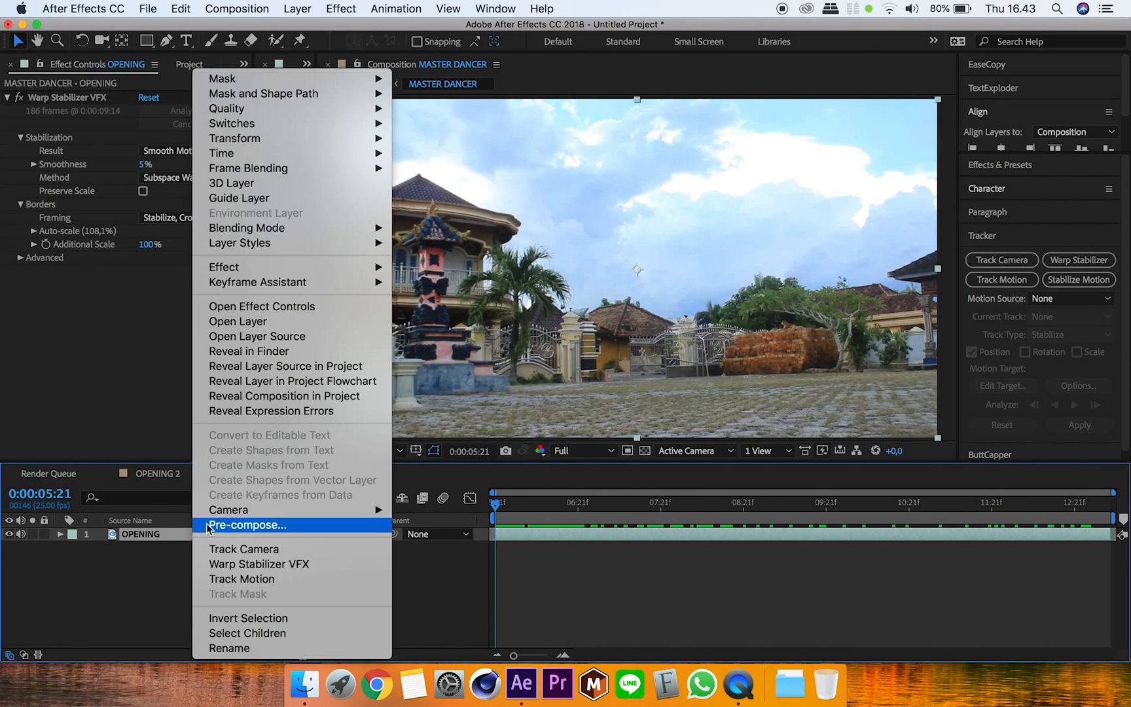
{"action": "left_click", "coordinate": [260, 520]}
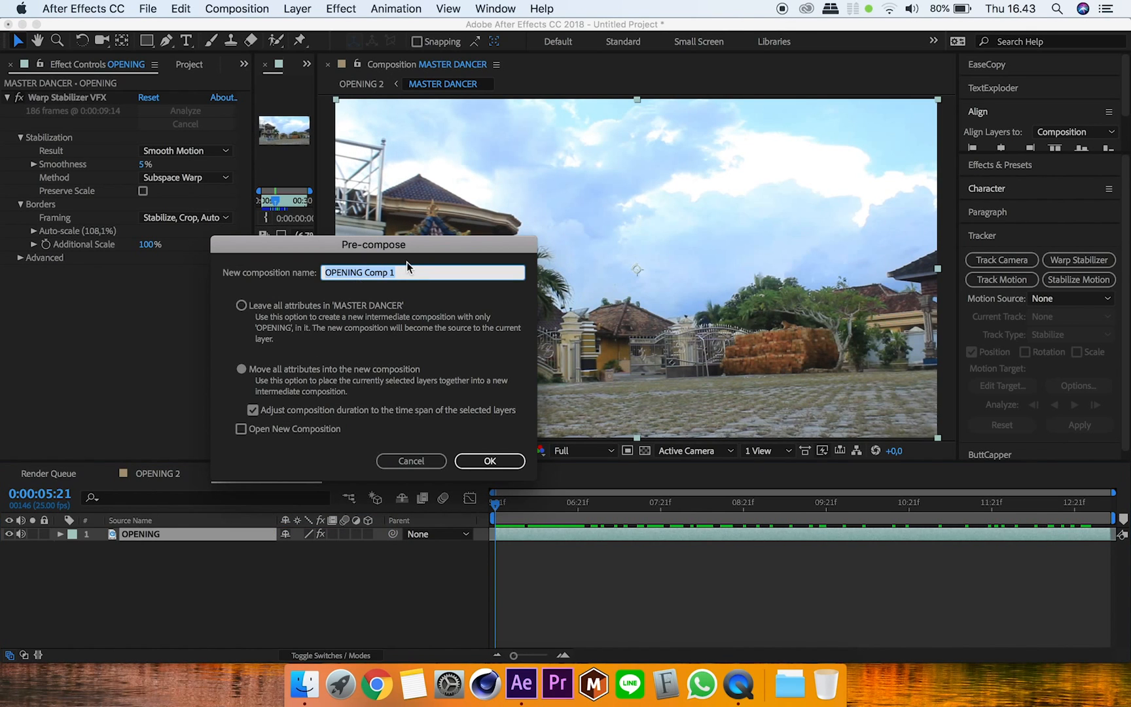
{"action": "type", "text": "3D TRACKING CAMERA"}
{"action": "left_click", "coordinate": [484, 462]}
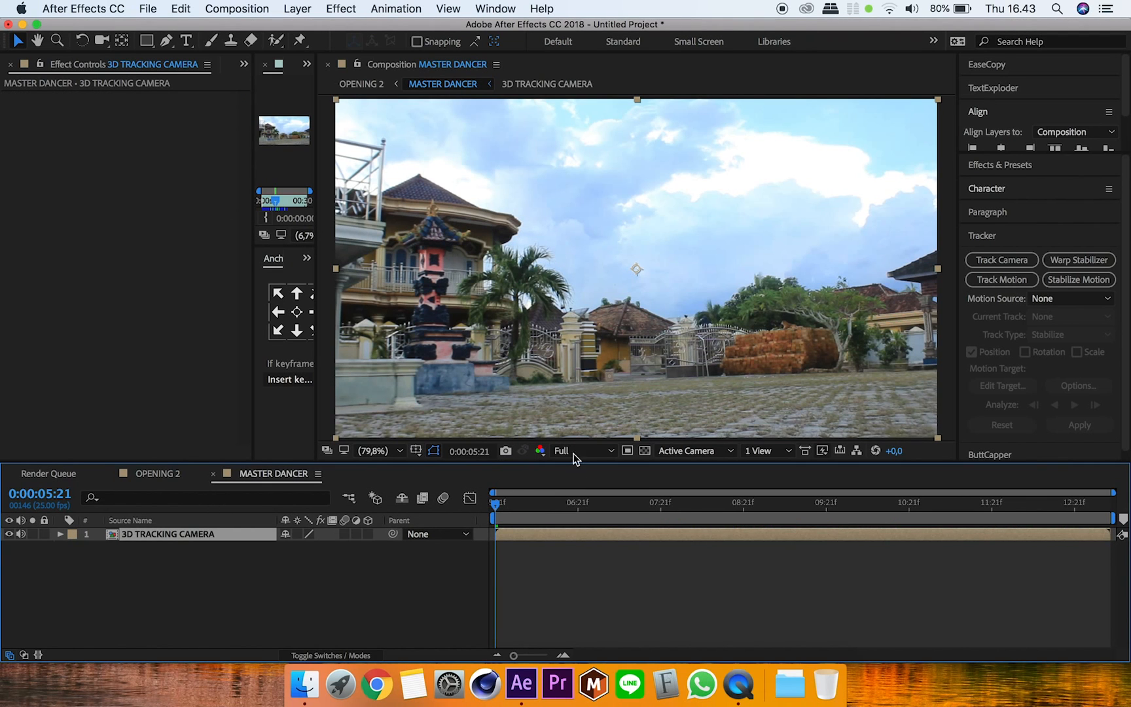
Run camera tracking on the 3D TRACKING CAMERA layer and check the solved track points on the paving
{"action": "left_click", "coordinate": [629, 555]}
{"action": "mouse_move", "coordinate": [496, 507]}
{"action": "left_mouse_down"}
{"action": "mouse_move", "coordinate": [516, 512]}
{"action": "mouse_move", "coordinate": [494, 512]}
{"action": "left_mouse_up"}
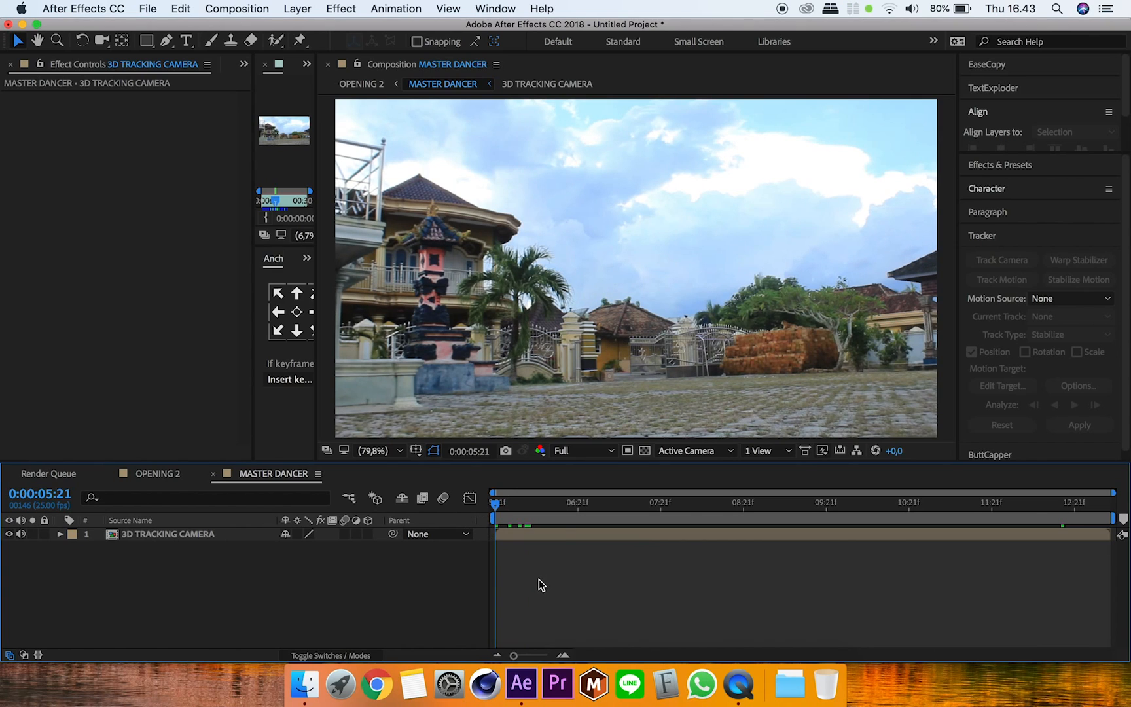
{"action": "left_click", "coordinate": [195, 534]}
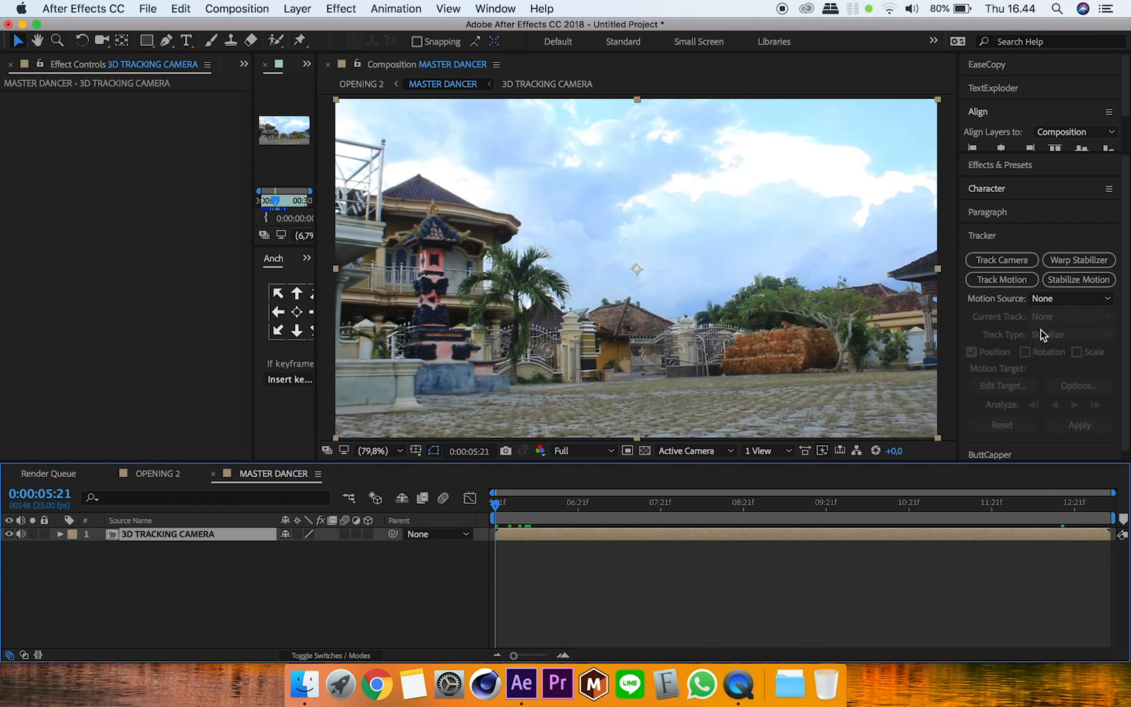
{"action": "left_click", "coordinate": [998, 259]}
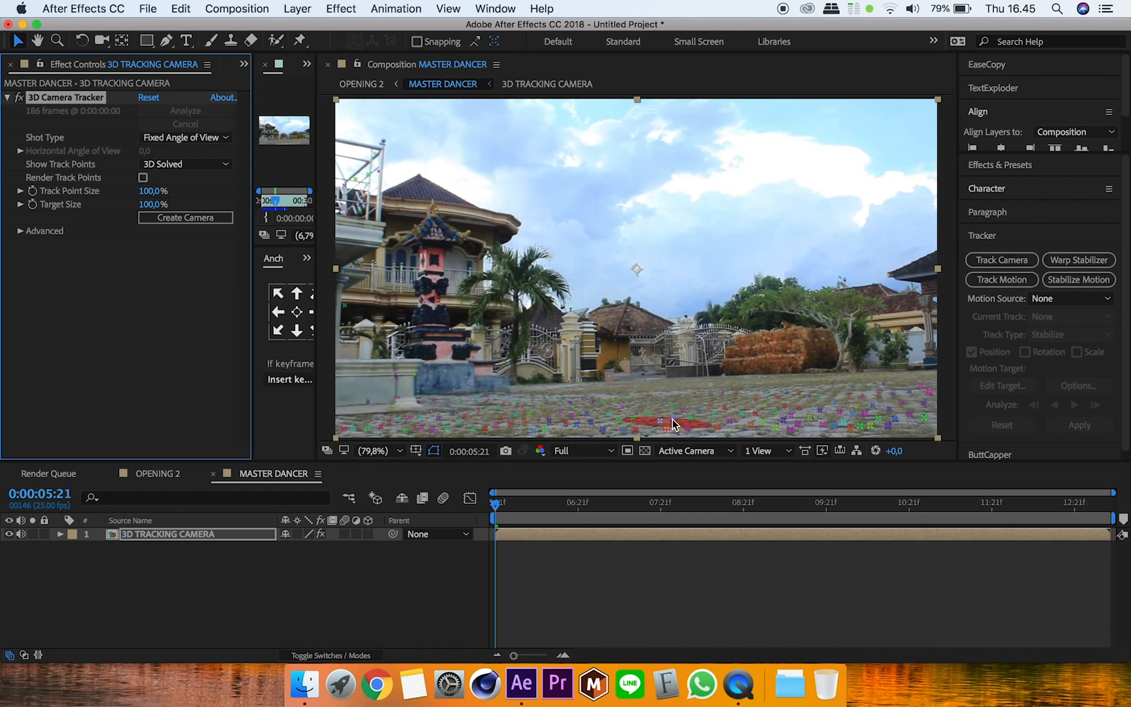
{"action": "left_click_drag", "start_coordinate": [509, 504], "coordinate": [457, 506]}
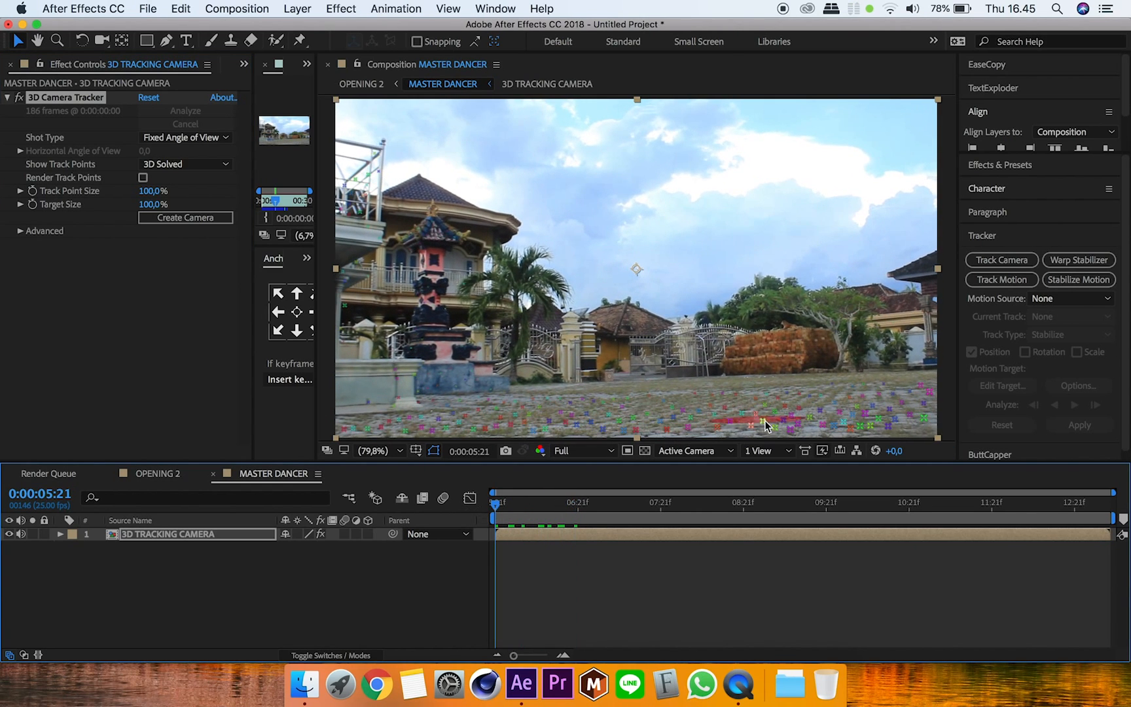
Add the DANCE footage from the project to MASTER DANCER, above the 3D TRACKING CAMERA layer
{"action": "left_click", "coordinate": [244, 64]}
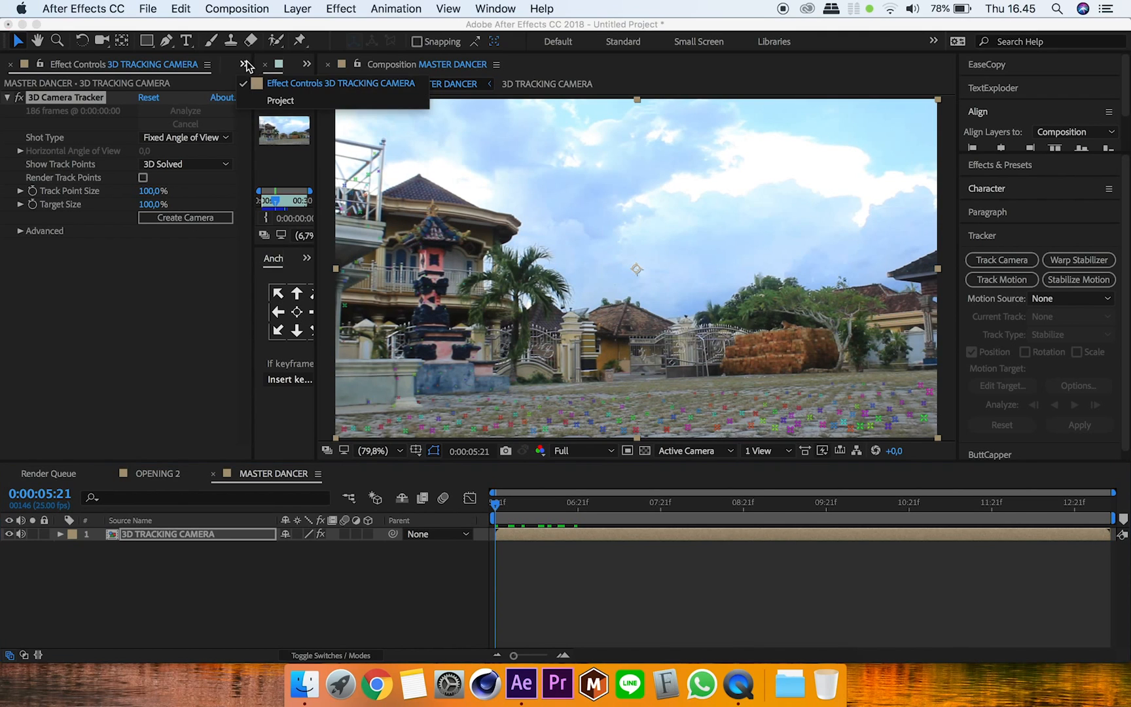
{"action": "left_click", "coordinate": [291, 102]}
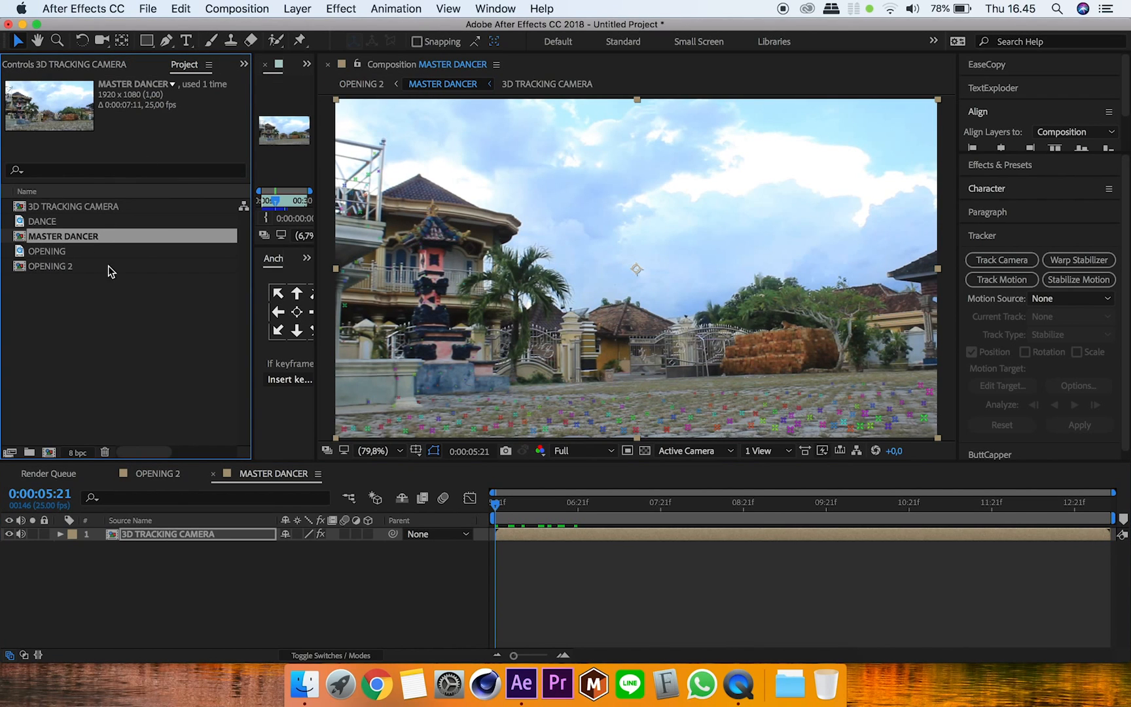
{"action": "left_click", "coordinate": [43, 221]}
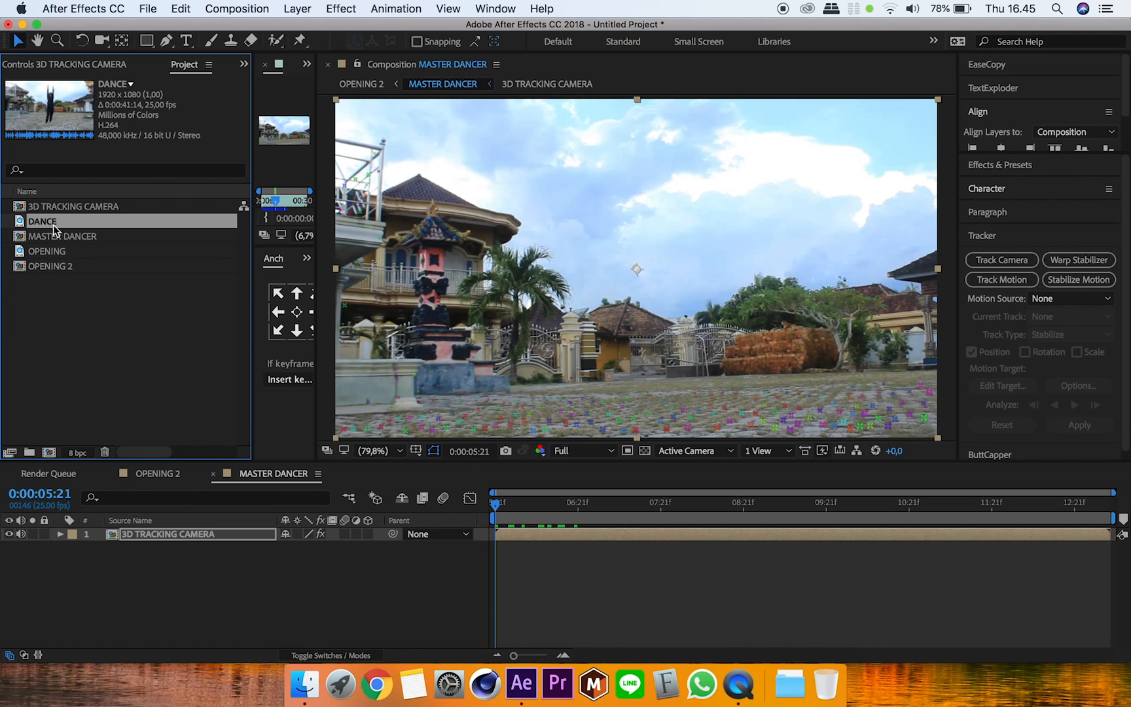
{"action": "left_click_drag", "start_coordinate": [40, 222], "coordinate": [130, 535]}
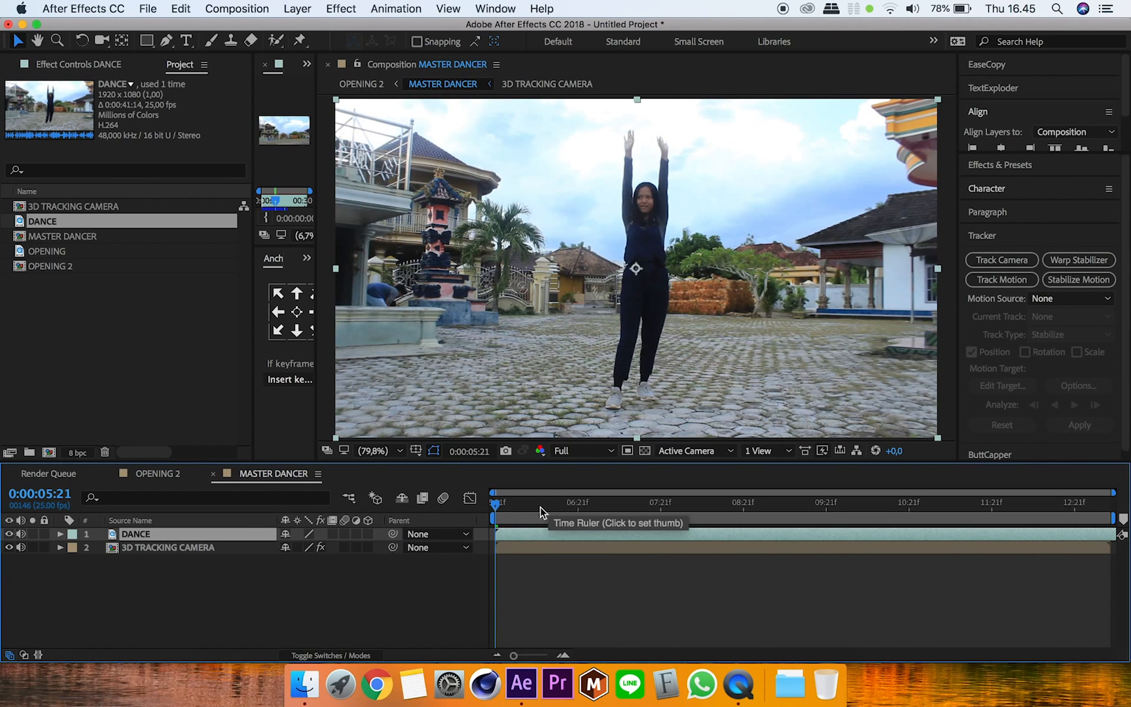
Shift the DANCE layer earlier in time and go to the dance's starting frame at 0:00:12:22
{"action": "left_click_drag", "start_coordinate": [507, 512], "coordinate": [1112, 481]}
{"action": "left_click_drag", "start_coordinate": [852, 532], "coordinate": [515, 525]}
{"action": "left_click_drag", "start_coordinate": [1104, 507], "coordinate": [1077, 521]}
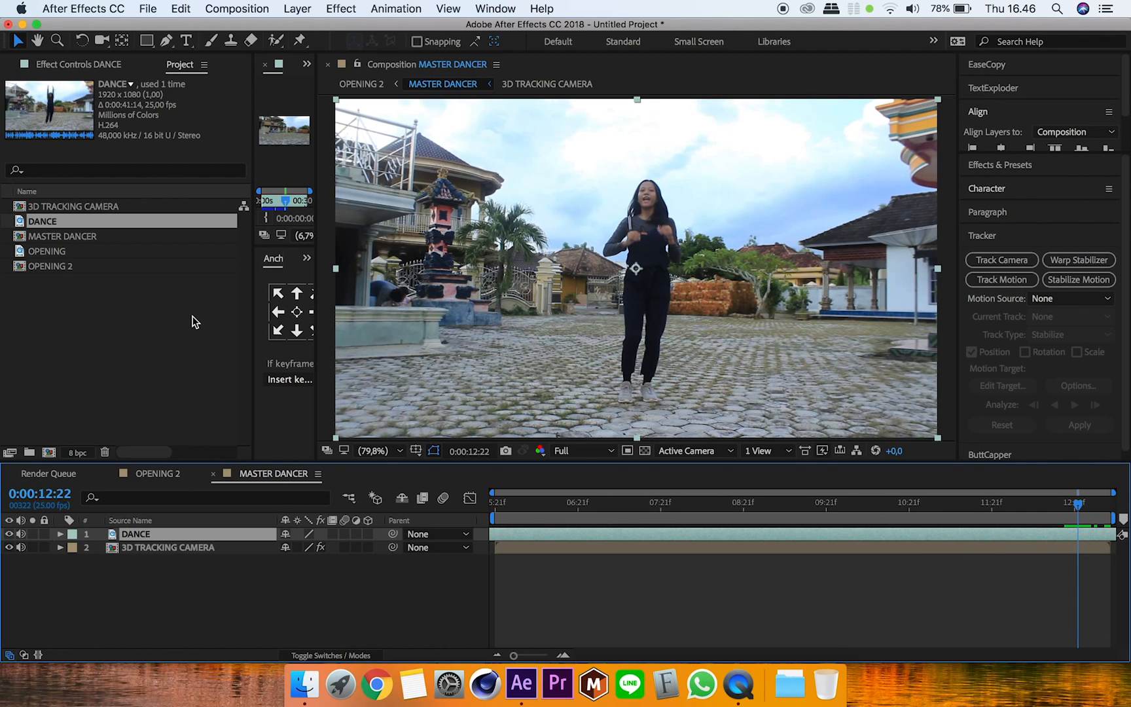
Split the DANCE layer at 0:00:12:22 and delete the portion before that point
{"action": "key", "text": "alt+bracketleft"}
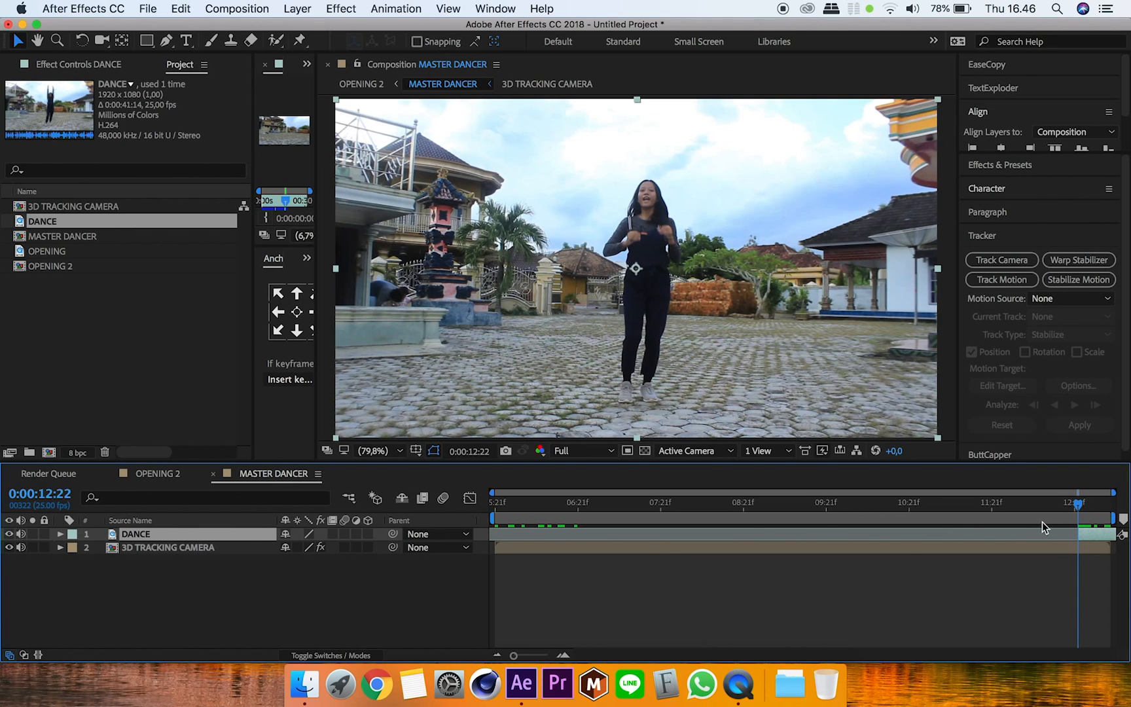
{"action": "key", "text": "super+z"}
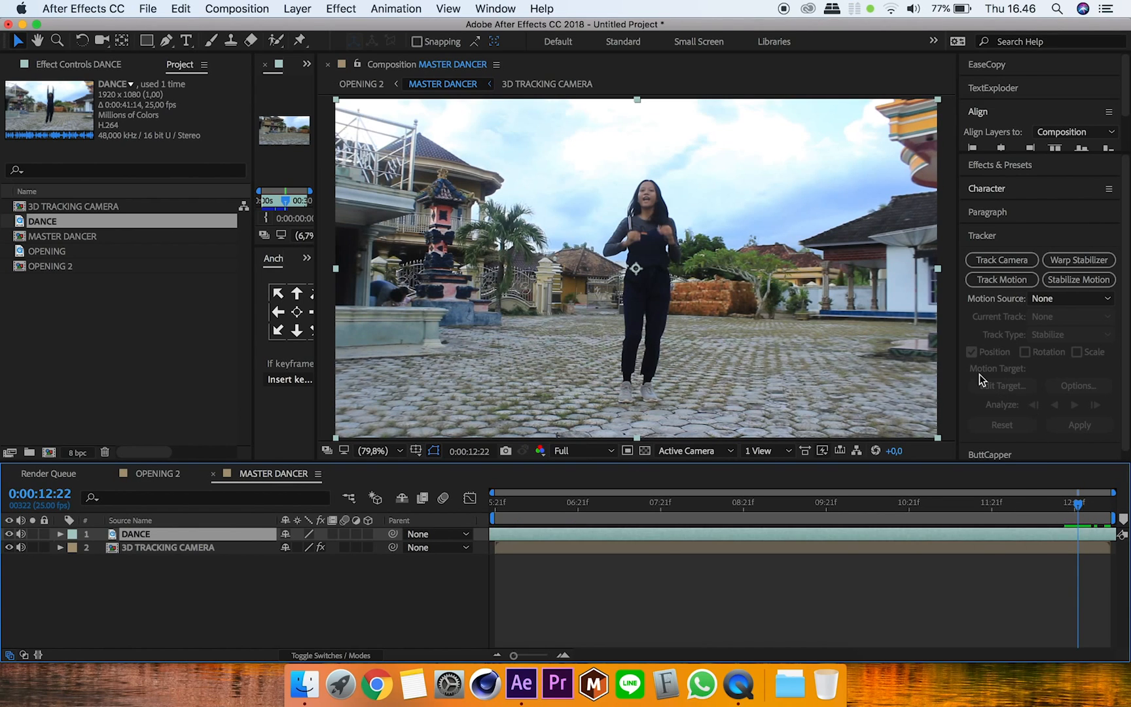
{"action": "left_click", "coordinate": [182, 8]}
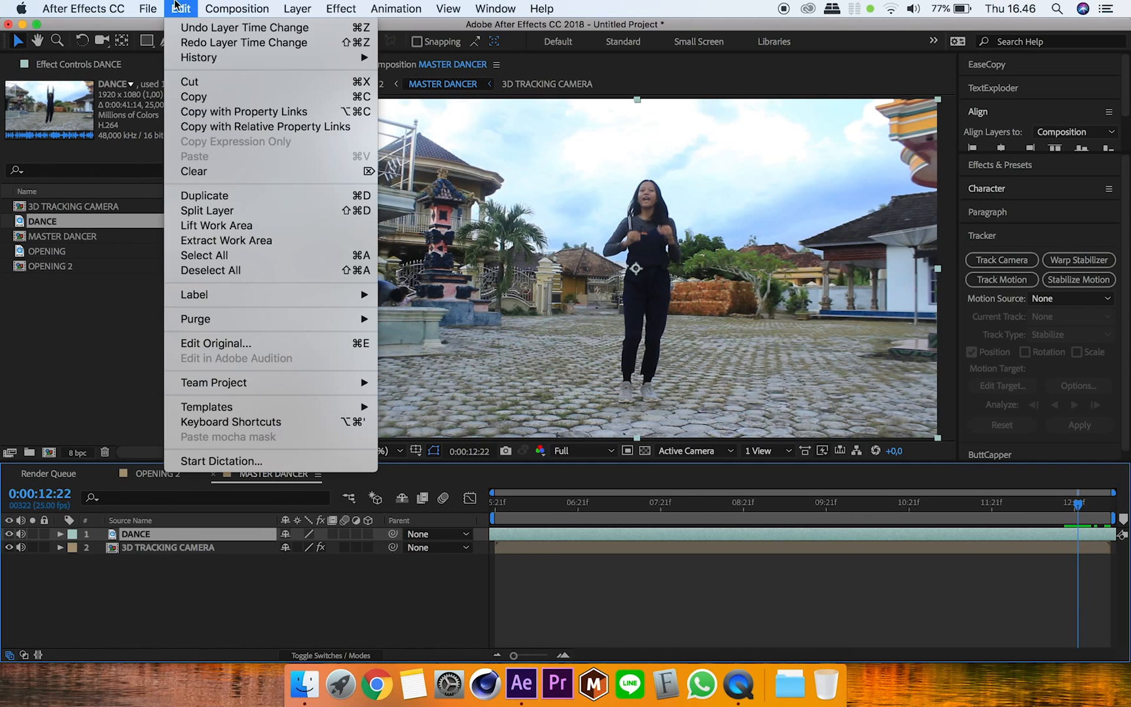
{"action": "left_click", "coordinate": [225, 210]}
{"action": "left_click", "coordinate": [150, 549]}
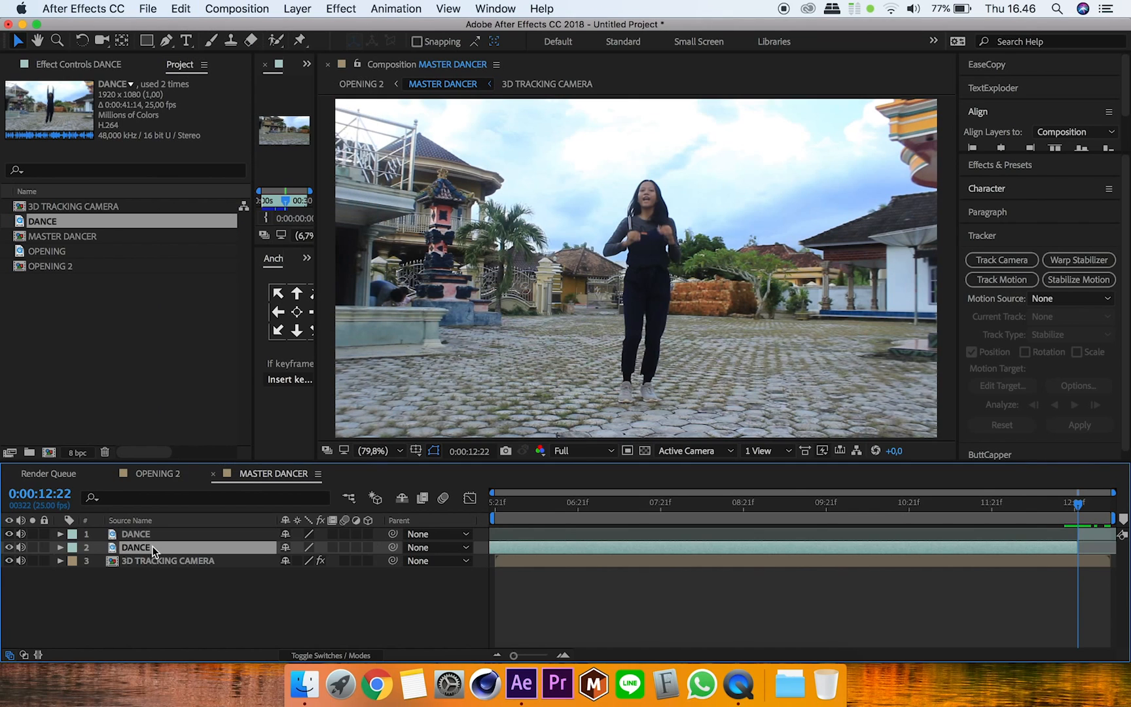
{"action": "key", "text": "Delete"}
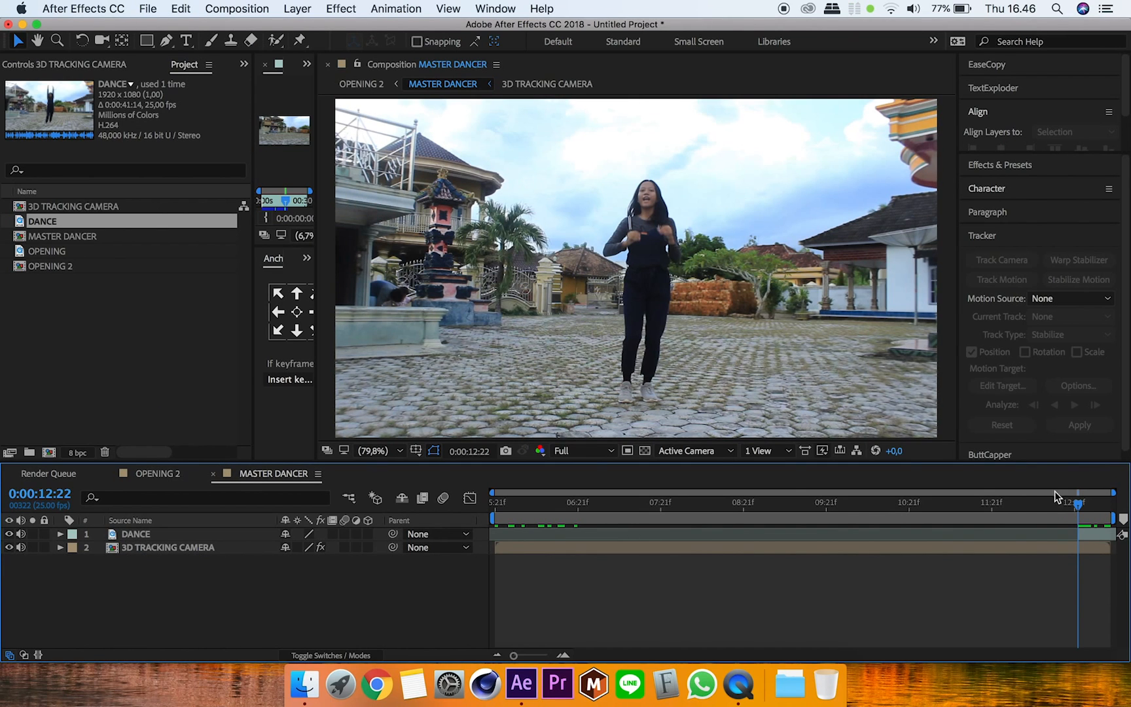
Move the remaining DANCE segment to the start of MASTER DANCER at 0:00:05:21 and review it through 0:00:13:06
{"action": "left_click_drag", "start_coordinate": [1066, 504], "coordinate": [496, 507]}
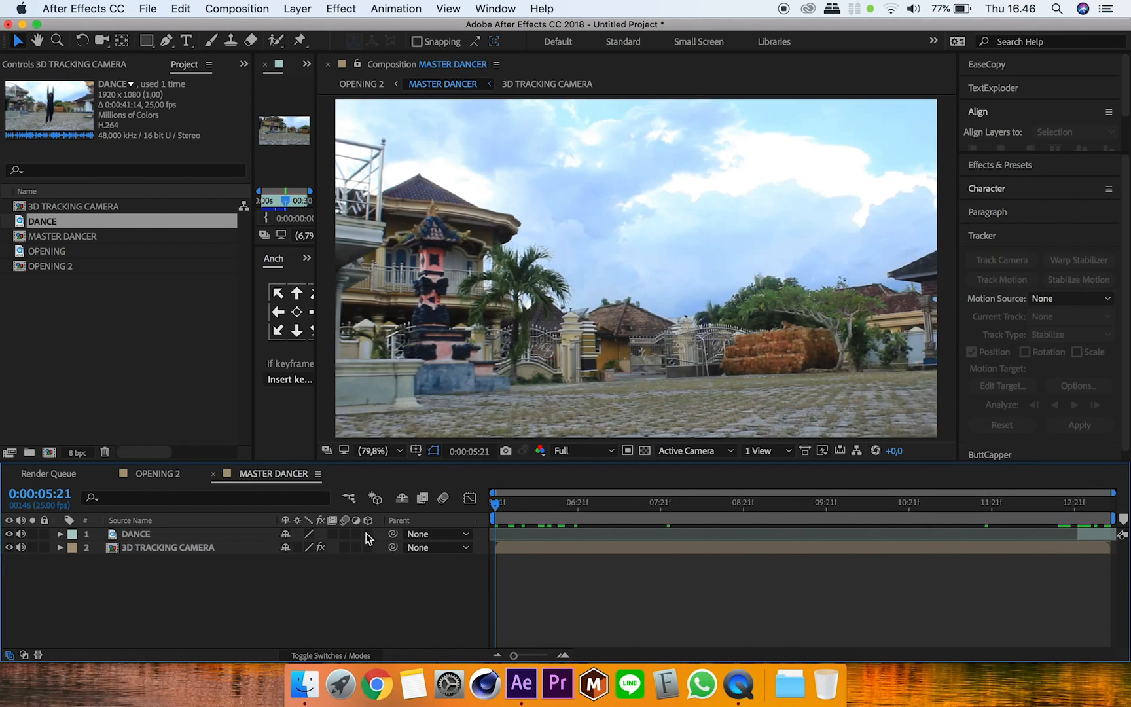
{"action": "left_click_drag", "start_coordinate": [1099, 539], "coordinate": [635, 523]}
{"action": "left_click_drag", "start_coordinate": [527, 543], "coordinate": [1109, 517]}
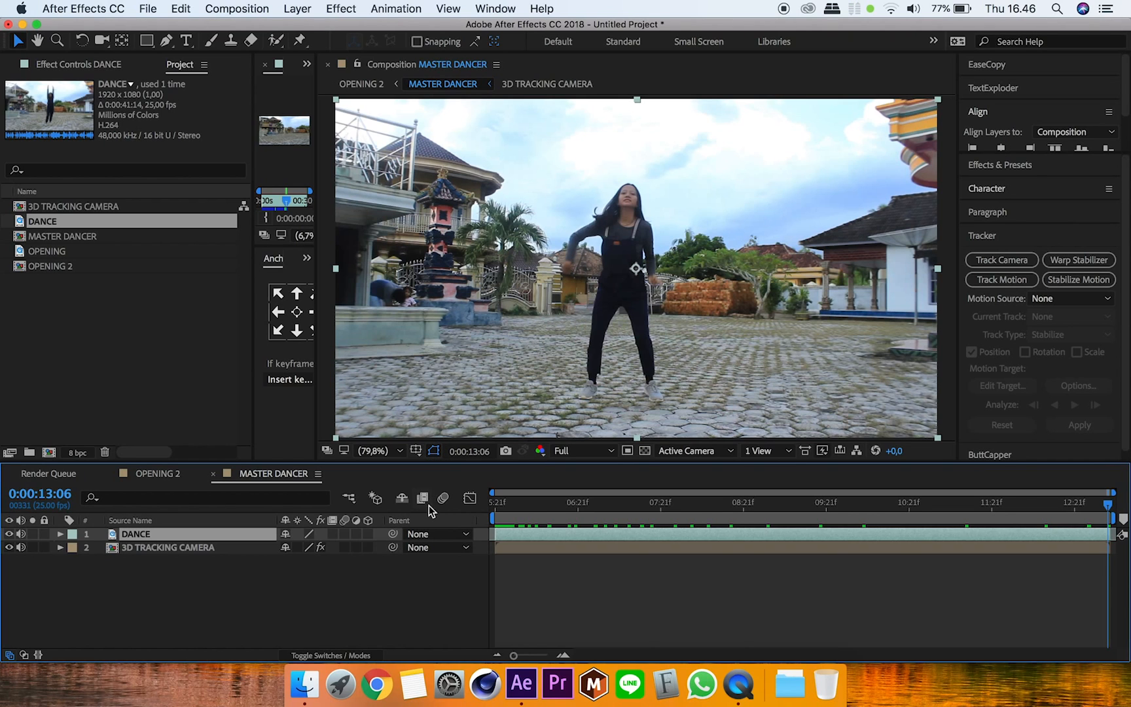
Return to 0:00:05:21 and pre-compose the DANCE layer as DANCE KOTAK, moving all attributes into the new composition
{"action": "left_click_drag", "start_coordinate": [944, 505], "coordinate": [464, 523]}
{"action": "right_click", "coordinate": [142, 536]}
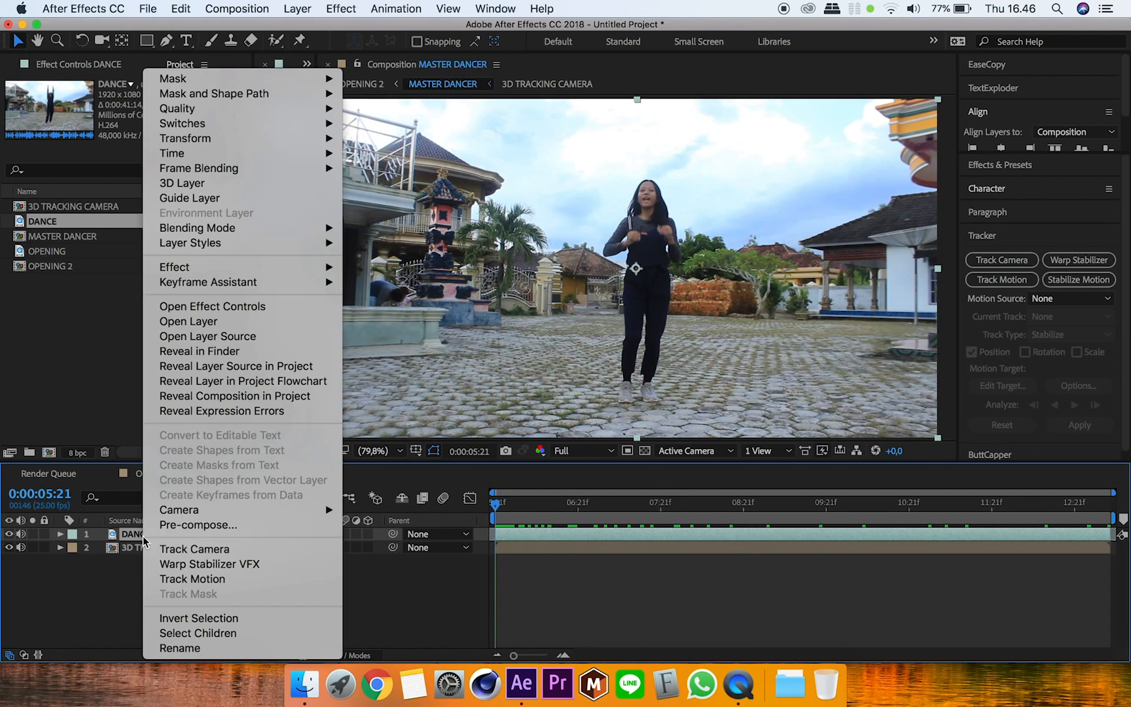
{"action": "left_click", "coordinate": [189, 525]}
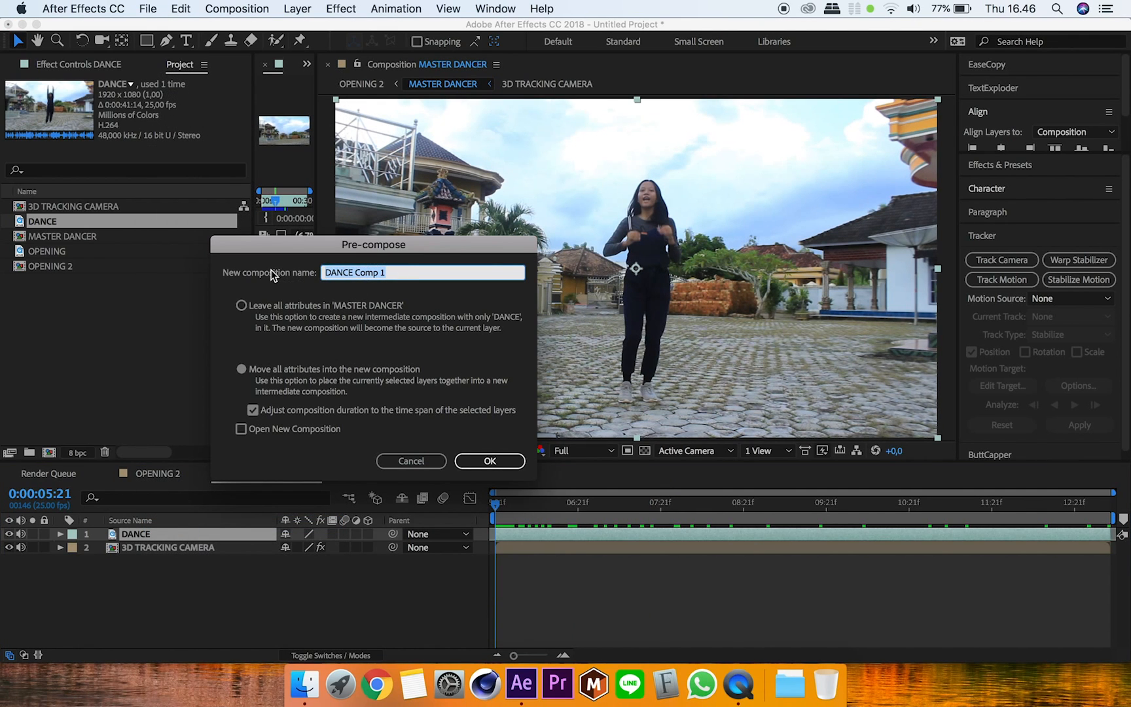
{"action": "type", "text": "DAN"}
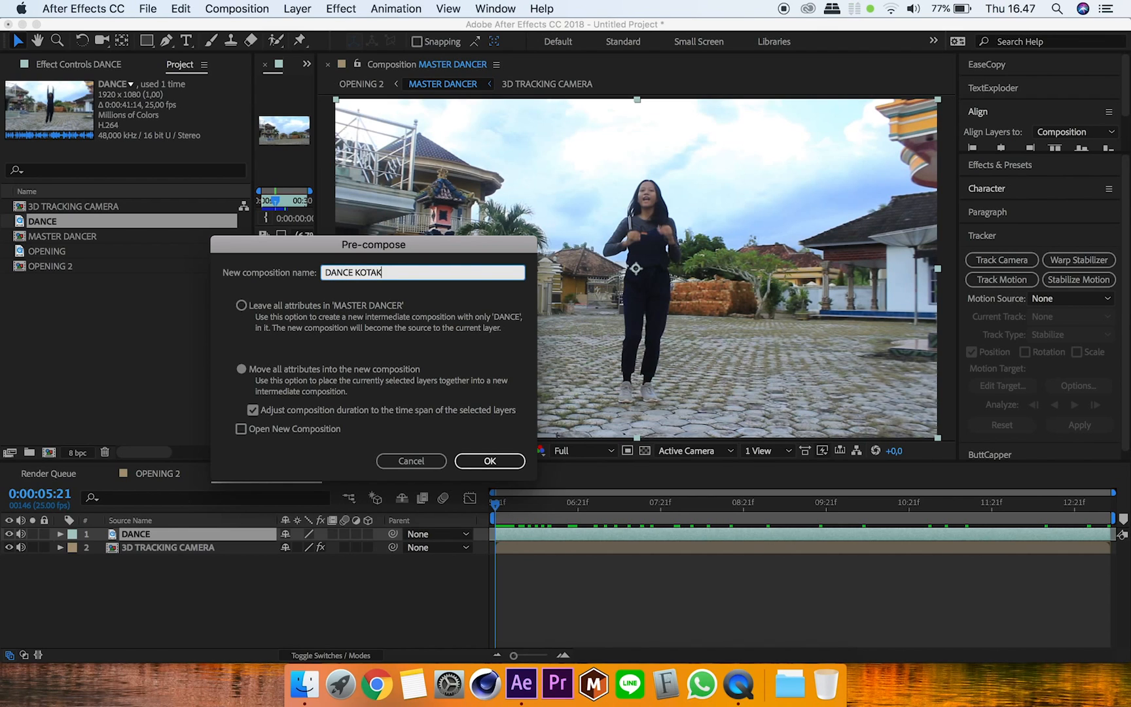
{"action": "left_click", "coordinate": [491, 460]}
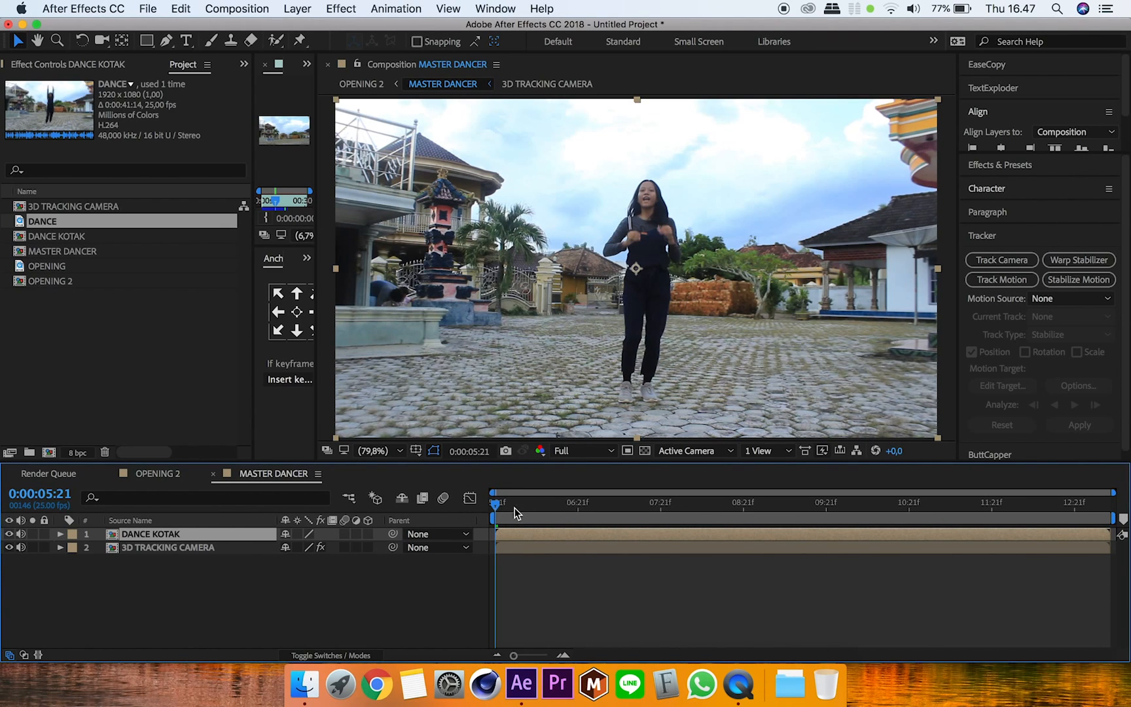
Open the DANCE KOTAK composition and start a Track Motion tracker on its DANCE layer at the first frame
{"action": "double_click", "coordinate": [177, 534]}
{"action": "left_click_drag", "start_coordinate": [539, 513], "coordinate": [420, 498]}
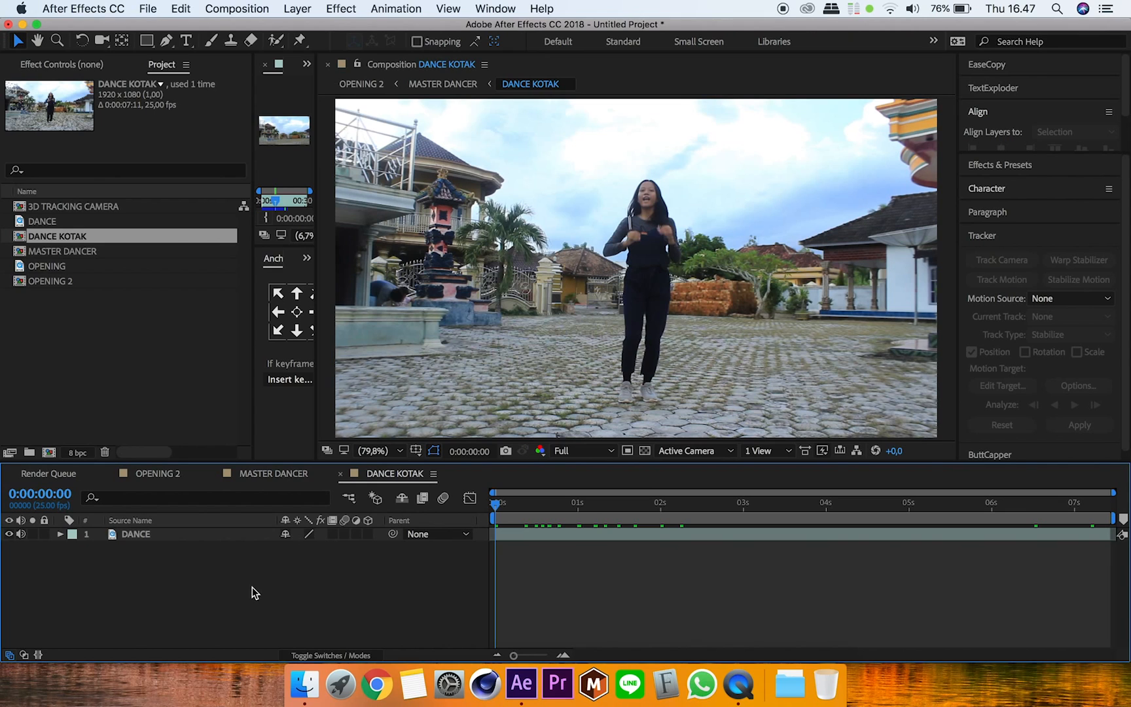
{"action": "left_click", "coordinate": [218, 534]}
{"action": "left_click", "coordinate": [218, 593]}
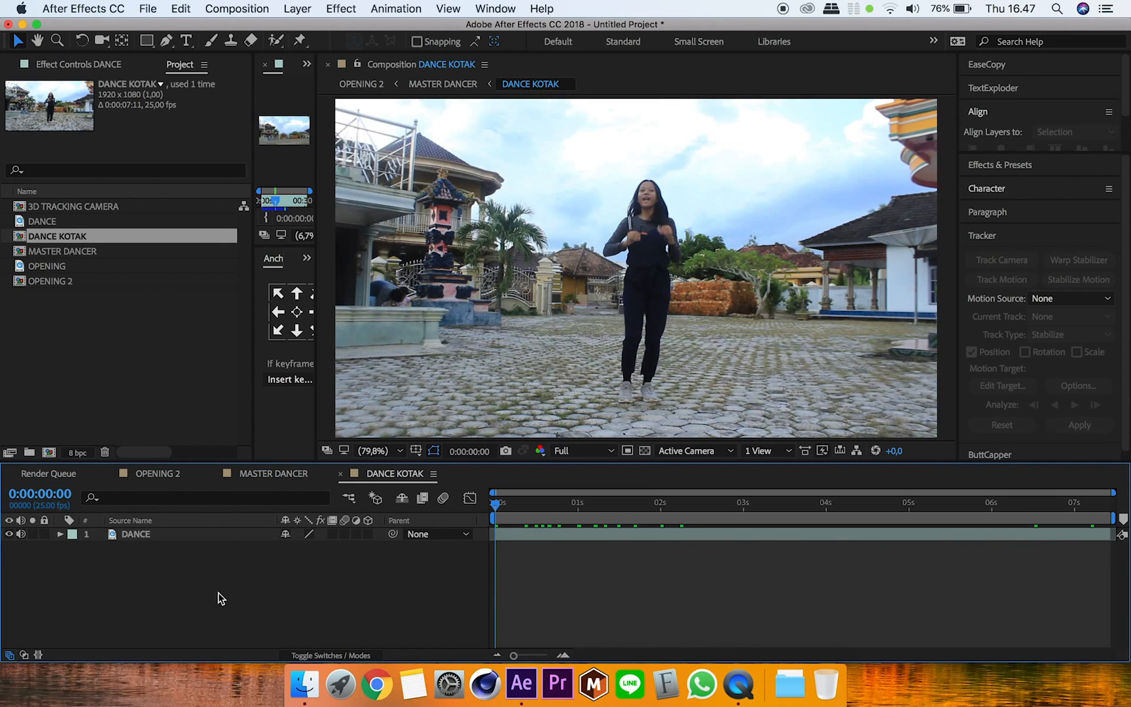
{"action": "left_click", "coordinate": [149, 539]}
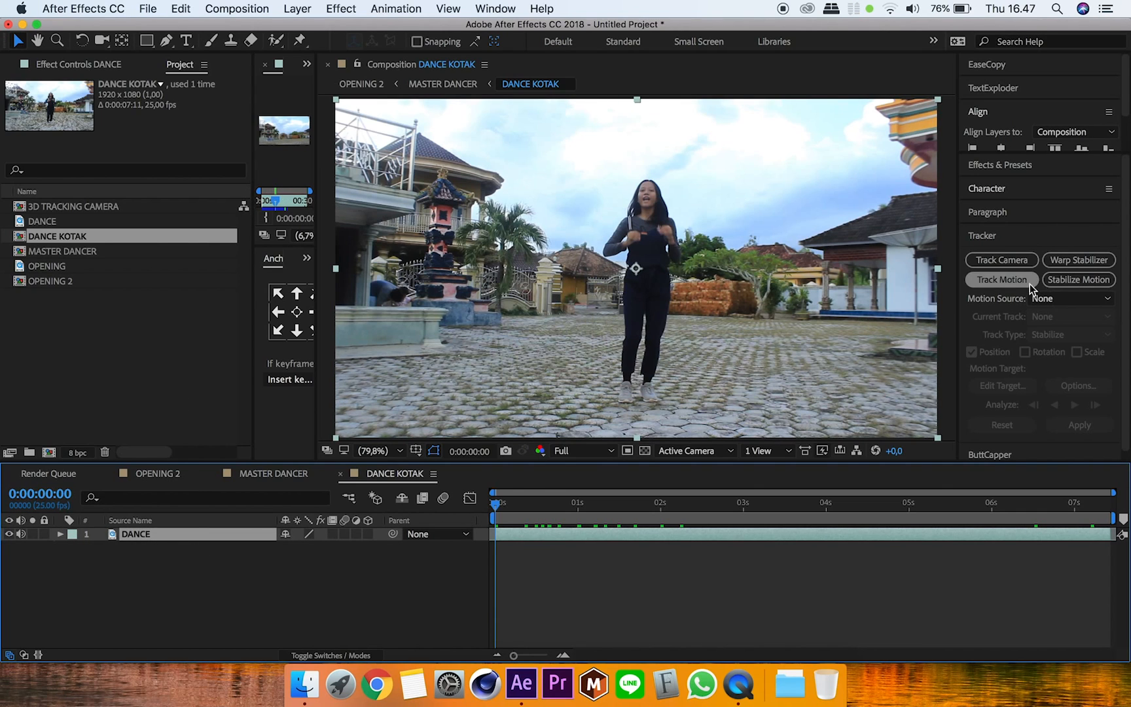
{"action": "left_click", "coordinate": [1003, 281]}
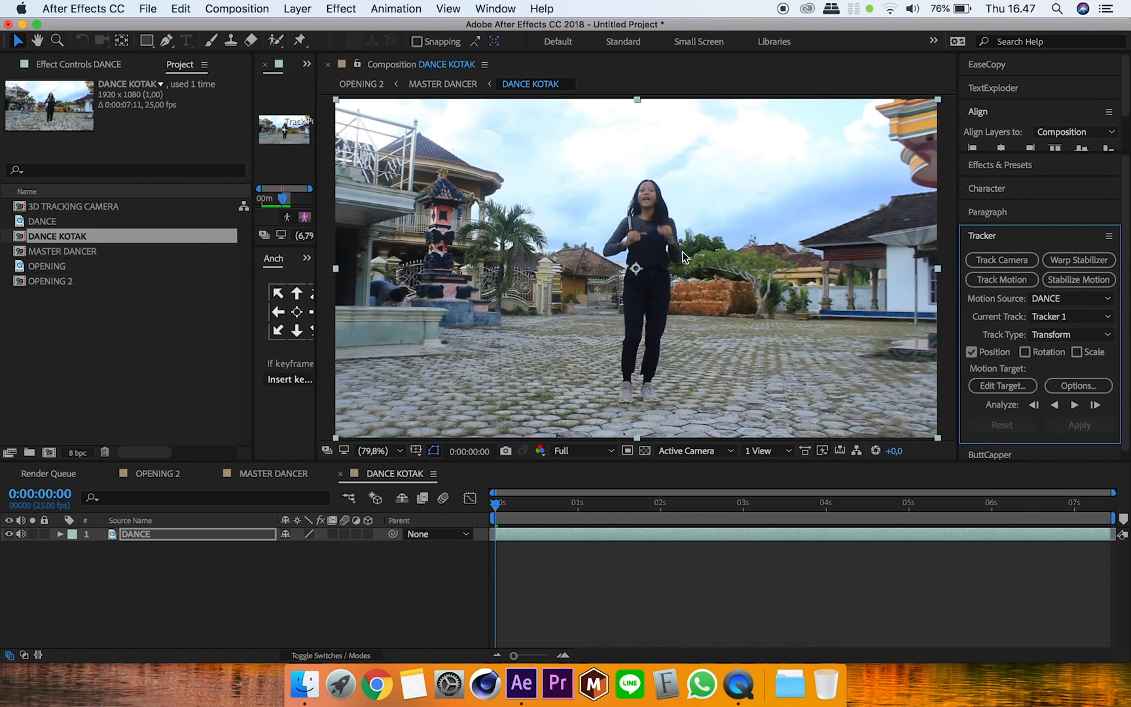
Enlarge Track Point 1's feature and search regions and place them over the dancer's shoe on the image's left side
{"action": "left_click_drag", "start_coordinate": [316, 152], "coordinate": [651, 230]}
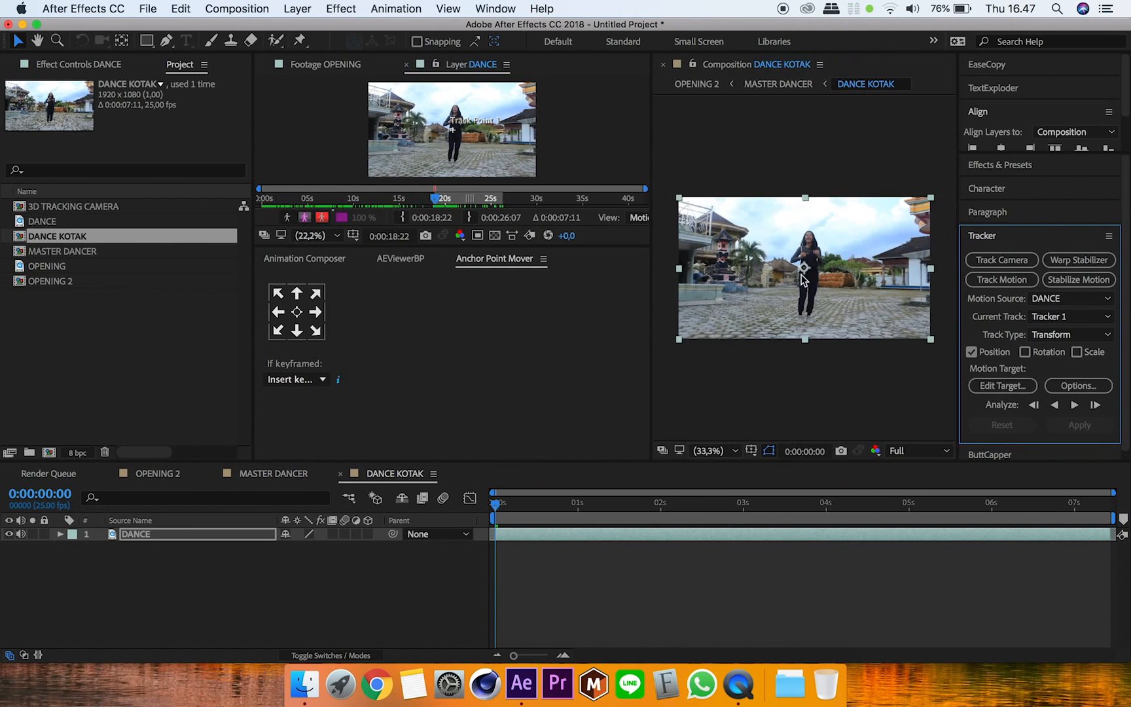
{"action": "left_click_drag", "start_coordinate": [517, 246], "coordinate": [518, 416]}
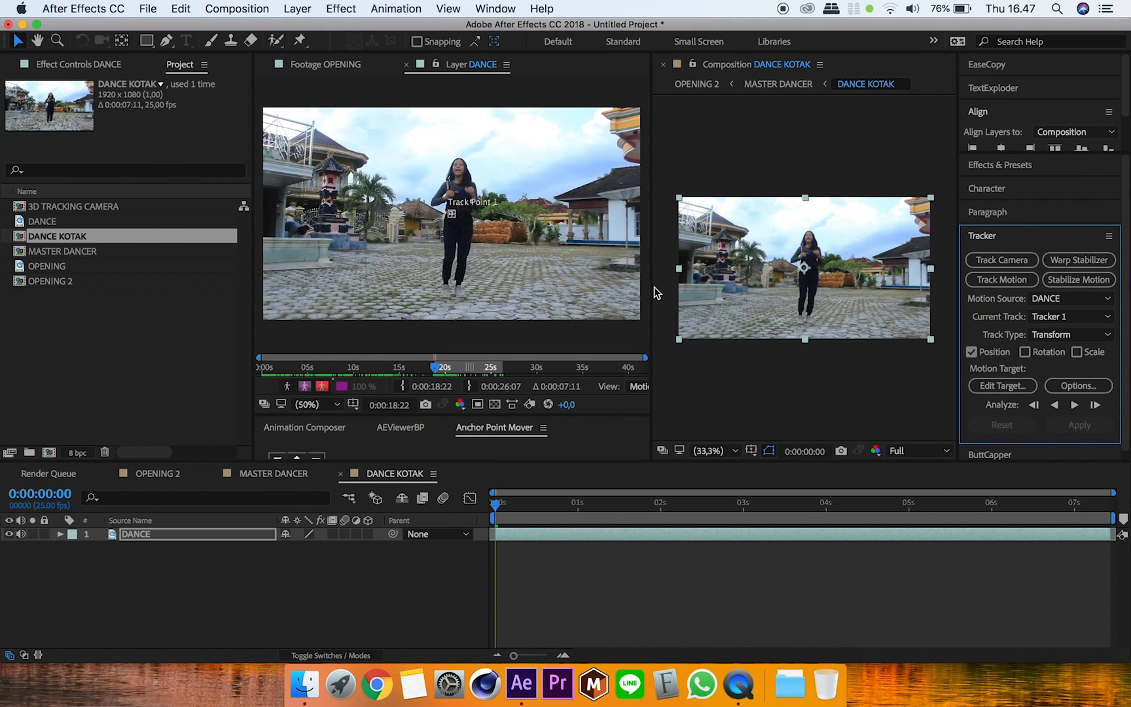
{"action": "left_click_drag", "start_coordinate": [653, 288], "coordinate": [761, 302]}
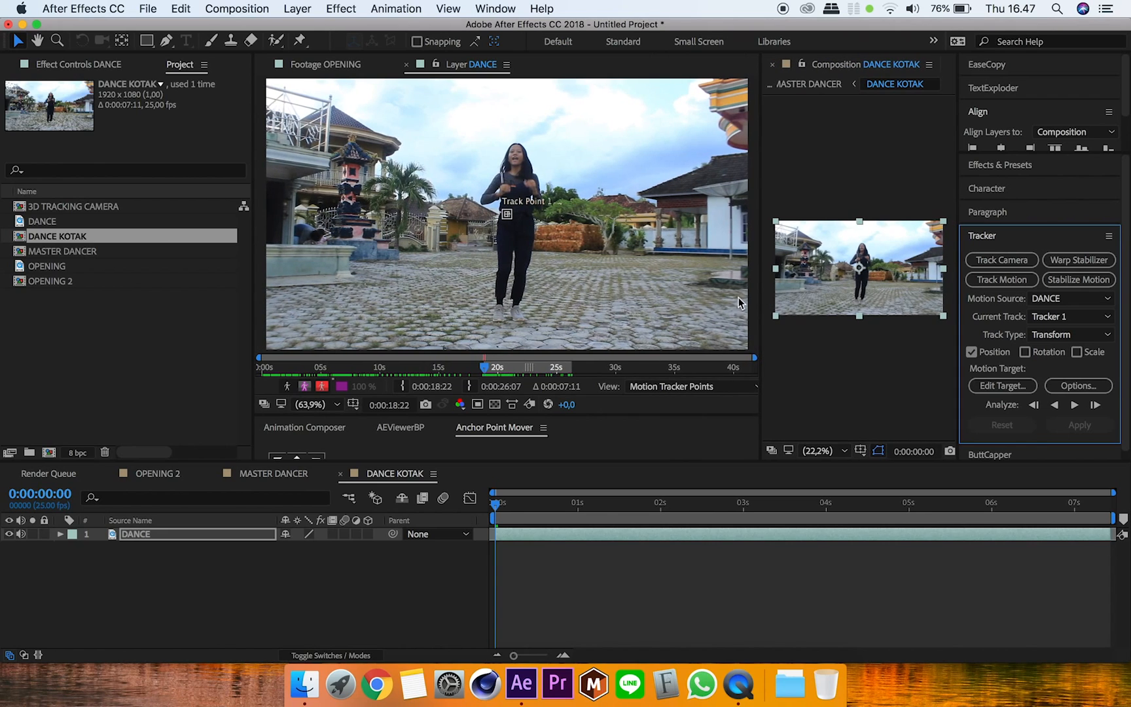
{"action": "left_click_drag", "start_coordinate": [501, 414], "coordinate": [503, 438]}
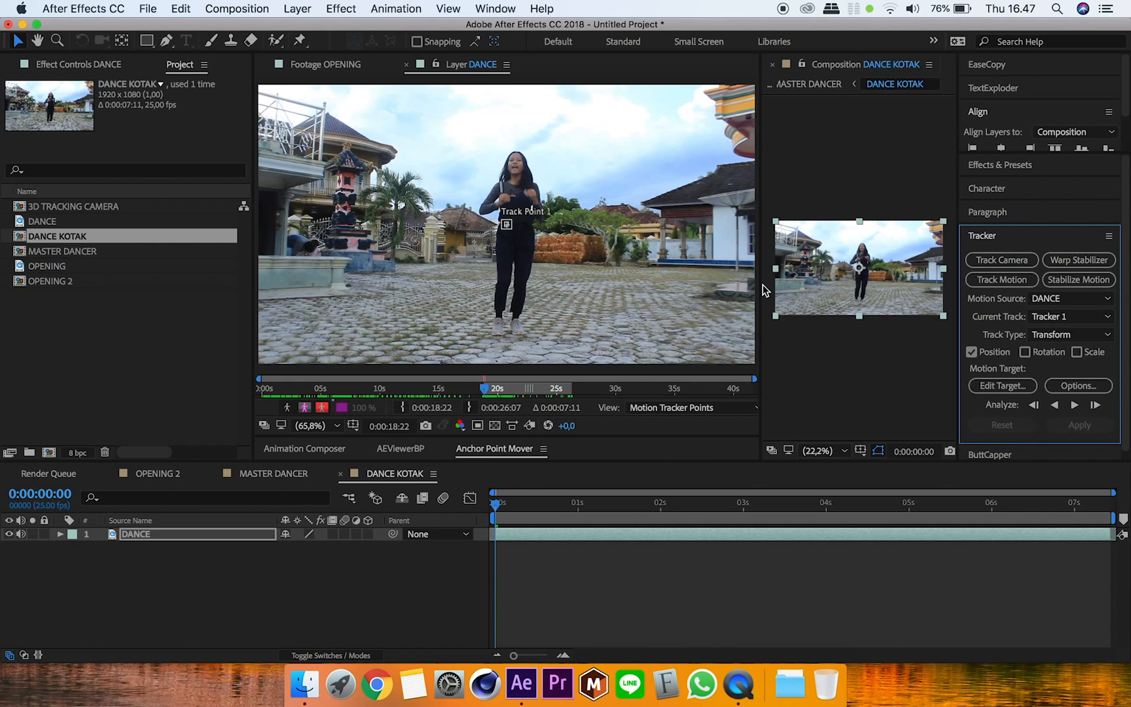
{"action": "left_click_drag", "start_coordinate": [760, 289], "coordinate": [861, 301]}
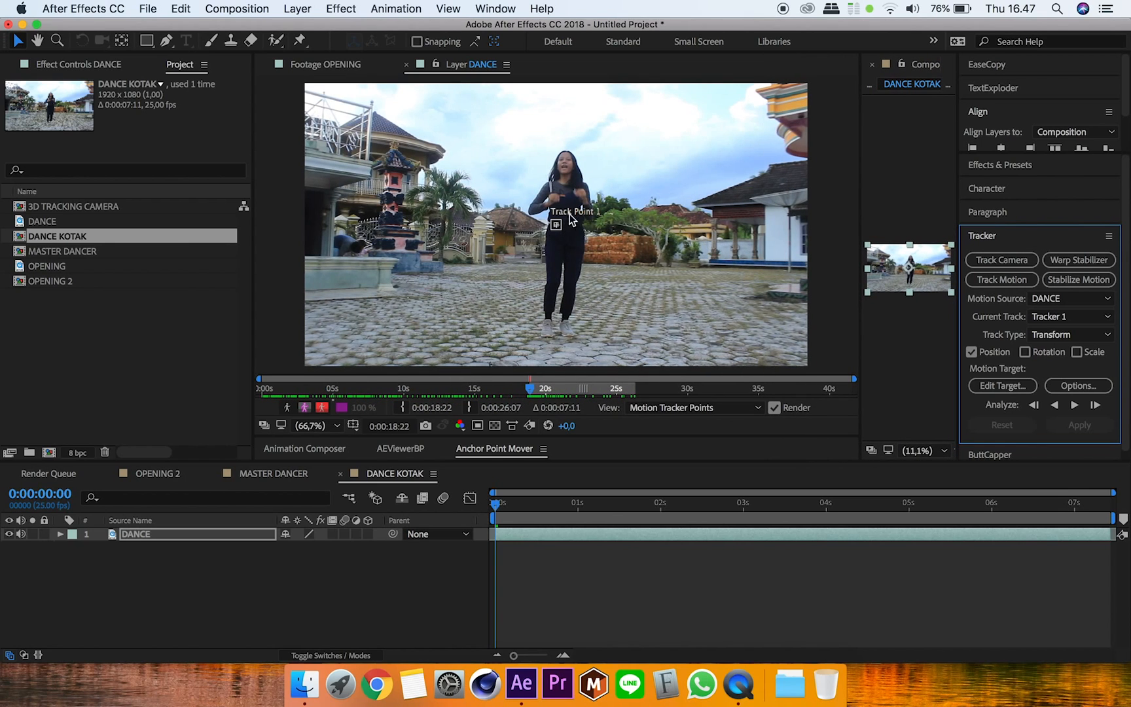
{"action": "scroll", "coordinate": [571, 219], "scroll_direction": "up", "scroll_amount": 5}
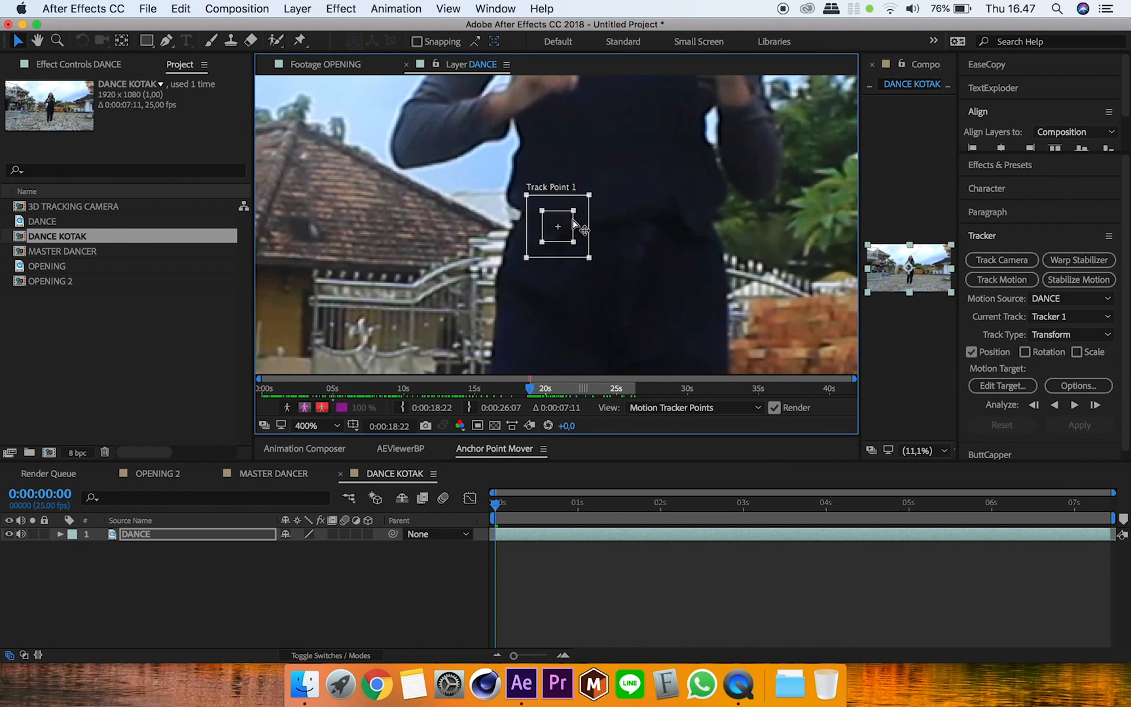
{"action": "mouse_move", "coordinate": [574, 210]}
{"action": "left_mouse_down"}
{"action": "mouse_move", "coordinate": [631, 164]}
{"action": "mouse_move", "coordinate": [586, 198]}
{"action": "left_mouse_up"}
{"action": "key", "text": "space"}
{"action": "mouse_move", "coordinate": [572, 263]}
{"action": "left_mouse_down"}
{"action": "mouse_move", "coordinate": [581, 181]}
{"action": "mouse_move", "coordinate": [573, 434]}
{"action": "mouse_move", "coordinate": [535, 256]}
{"action": "mouse_move", "coordinate": [527, 132]}
{"action": "mouse_move", "coordinate": [601, 203]}
{"action": "mouse_move", "coordinate": [561, 256]}
{"action": "mouse_move", "coordinate": [571, 250]}
{"action": "left_mouse_up"}
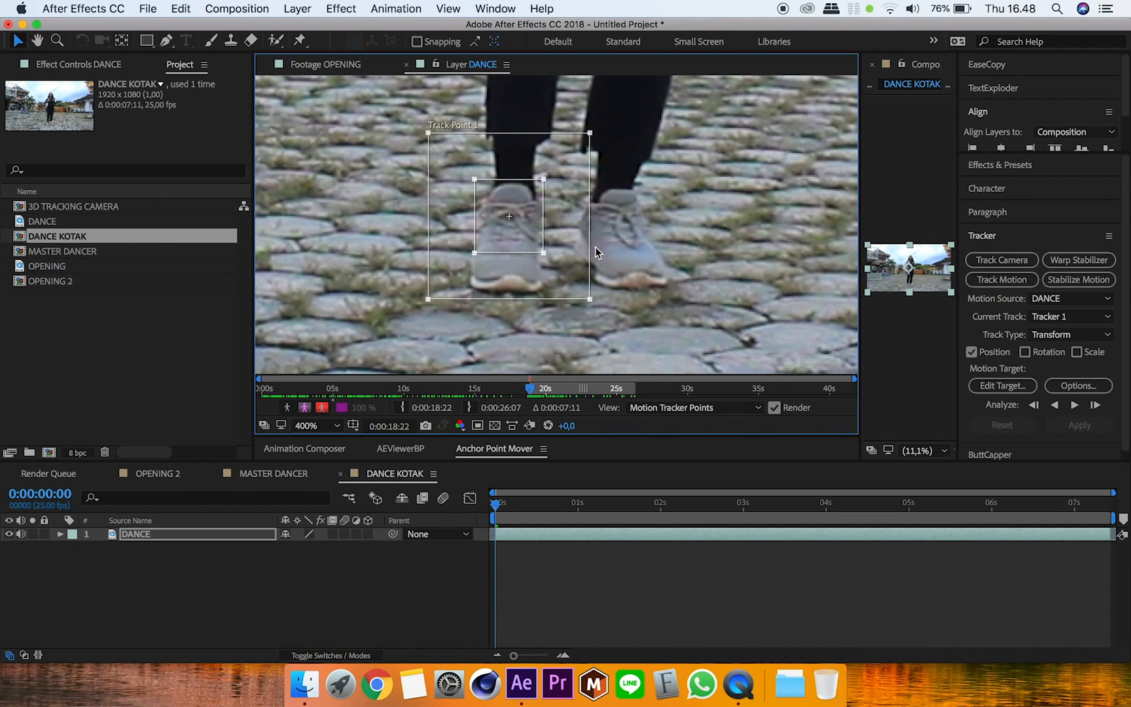
Analyze the shoe track forward, stop at 0:00:00:22 and go back to 0:00:00:16 where the shoe starts lifting
{"action": "left_click", "coordinate": [1074, 406]}
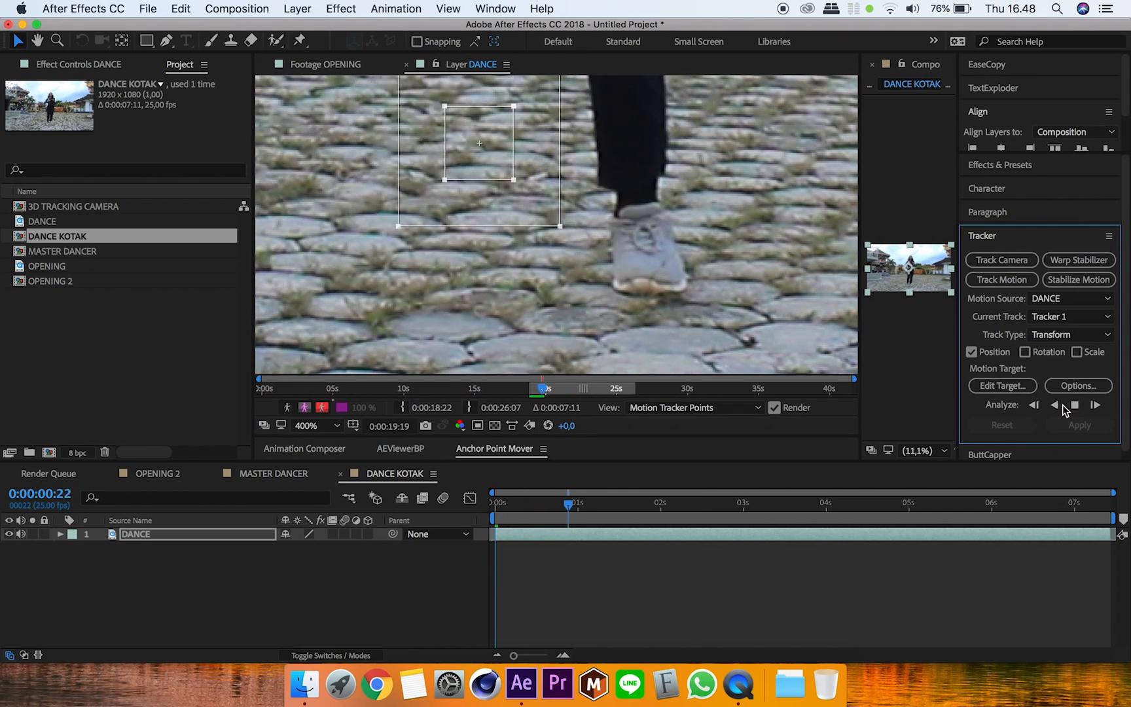
{"action": "left_click", "coordinate": [1066, 407]}
{"action": "left_click_drag", "start_coordinate": [645, 509], "coordinate": [547, 513]}
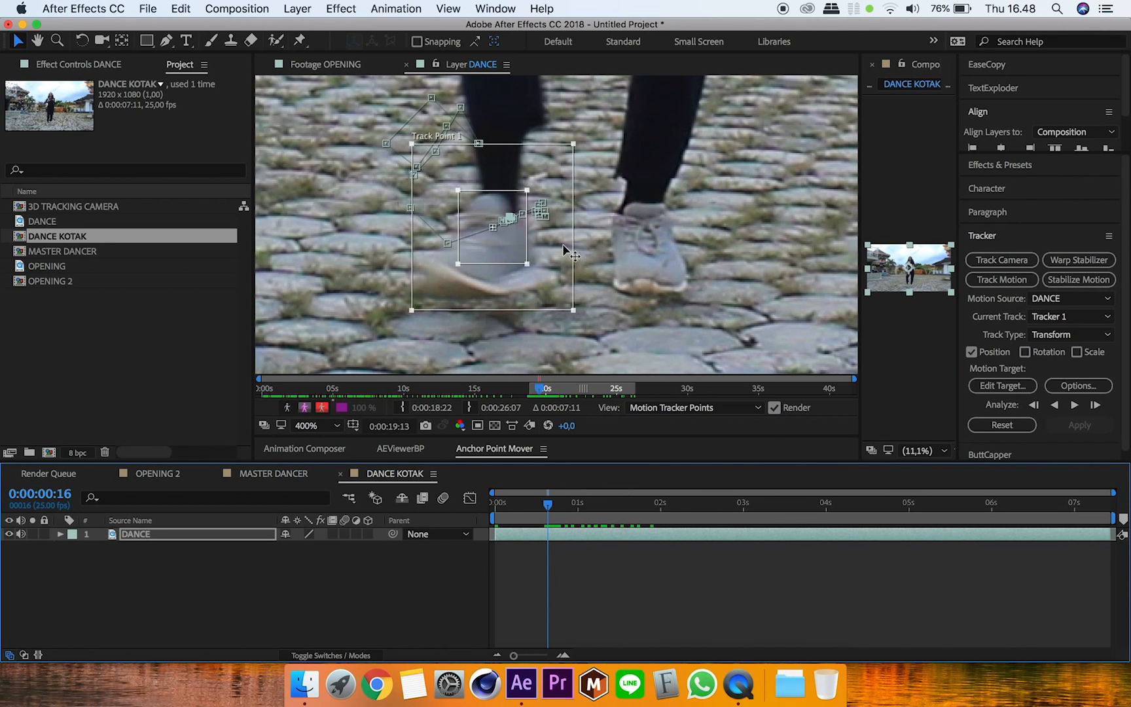
Analyze one frame at a time from 0:00:00:16 to 0:00:00:22, repositioning Track Point 1 wherever it drifts off the moving foot
{"action": "left_click", "coordinate": [1095, 405]}
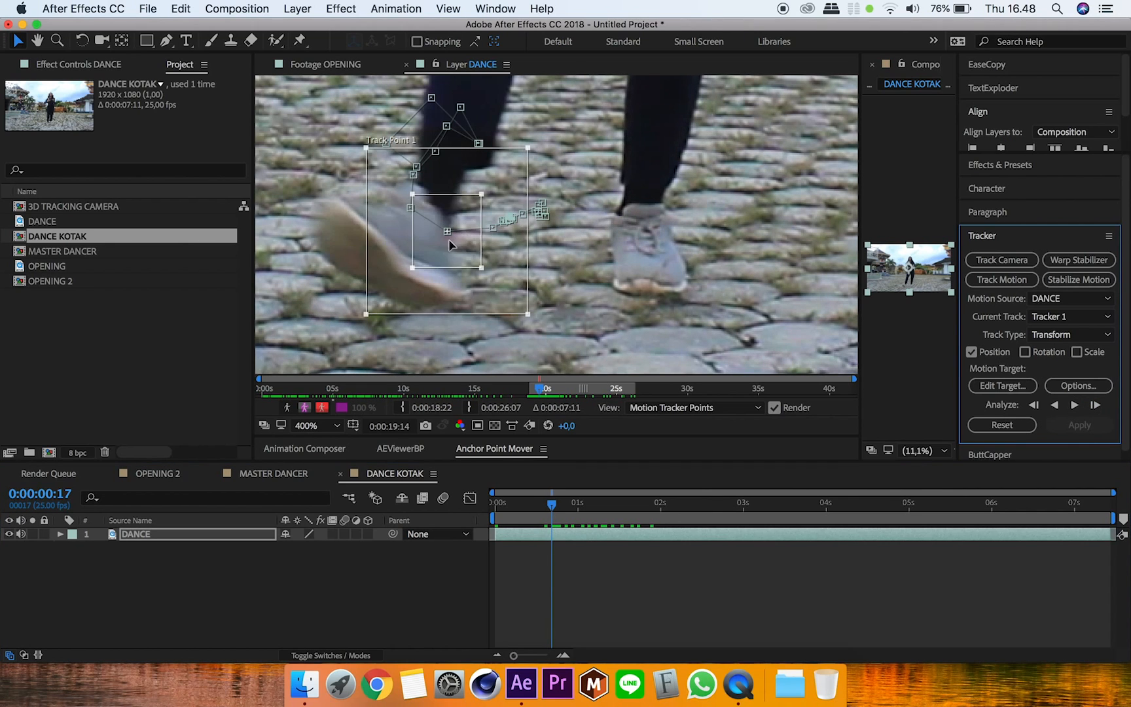
{"action": "left_click_drag", "start_coordinate": [448, 251], "coordinate": [398, 234]}
{"action": "left_click", "coordinate": [1093, 405]}
{"action": "left_click", "coordinate": [1095, 406]}
{"action": "left_click", "coordinate": [1095, 405]}
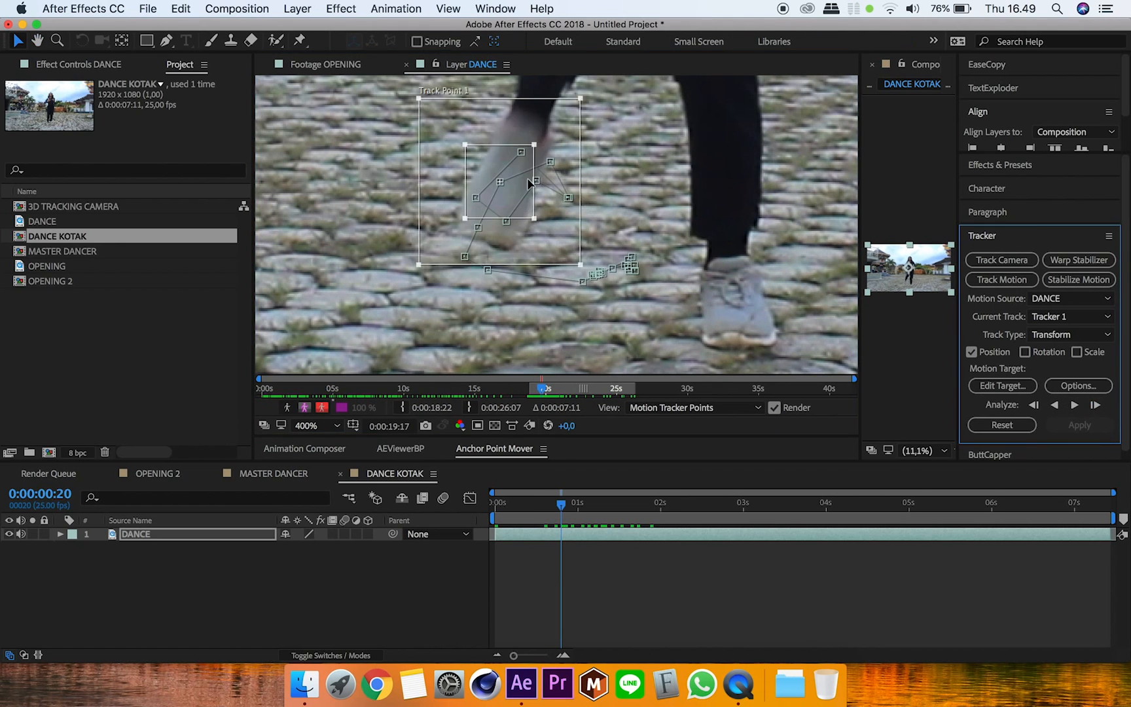
{"action": "left_click", "coordinate": [1095, 406]}
{"action": "left_click_drag", "start_coordinate": [557, 128], "coordinate": [511, 208]}
{"action": "left_click", "coordinate": [1095, 405]}
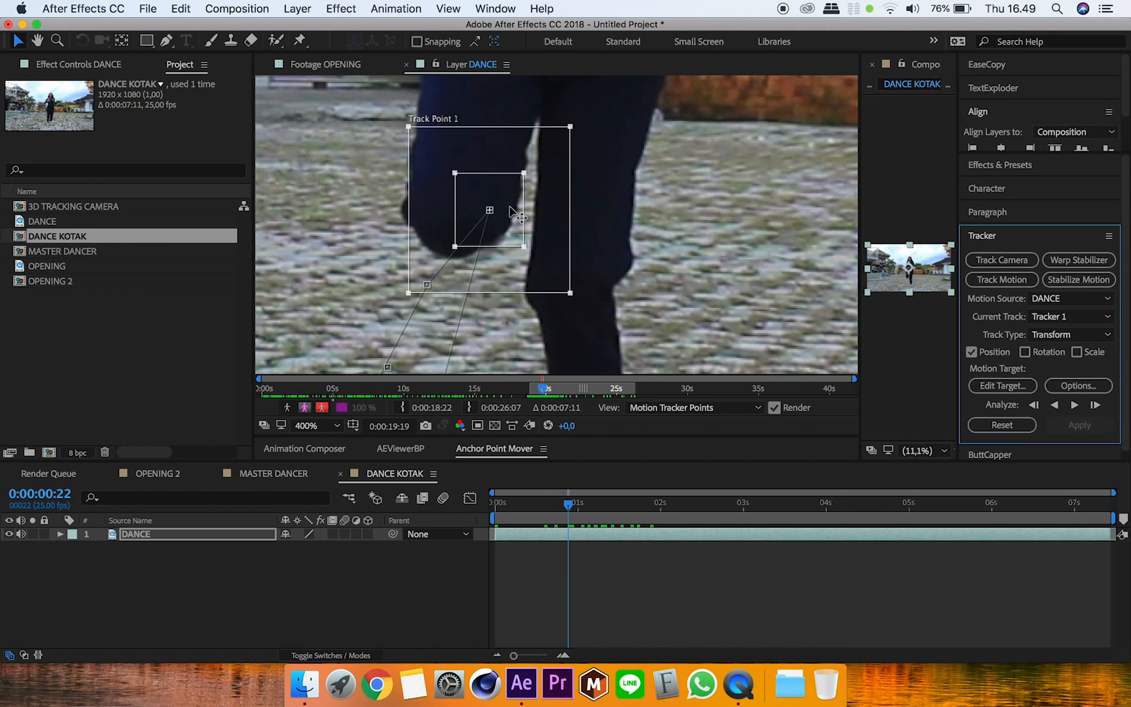
Continue the frame-by-frame analysis to 0:00:01:20, moving Track Point 1 back onto the same leg and shoe as needed
{"action": "left_click", "coordinate": [1095, 405]}
{"action": "left_click_drag", "start_coordinate": [504, 194], "coordinate": [527, 156]}
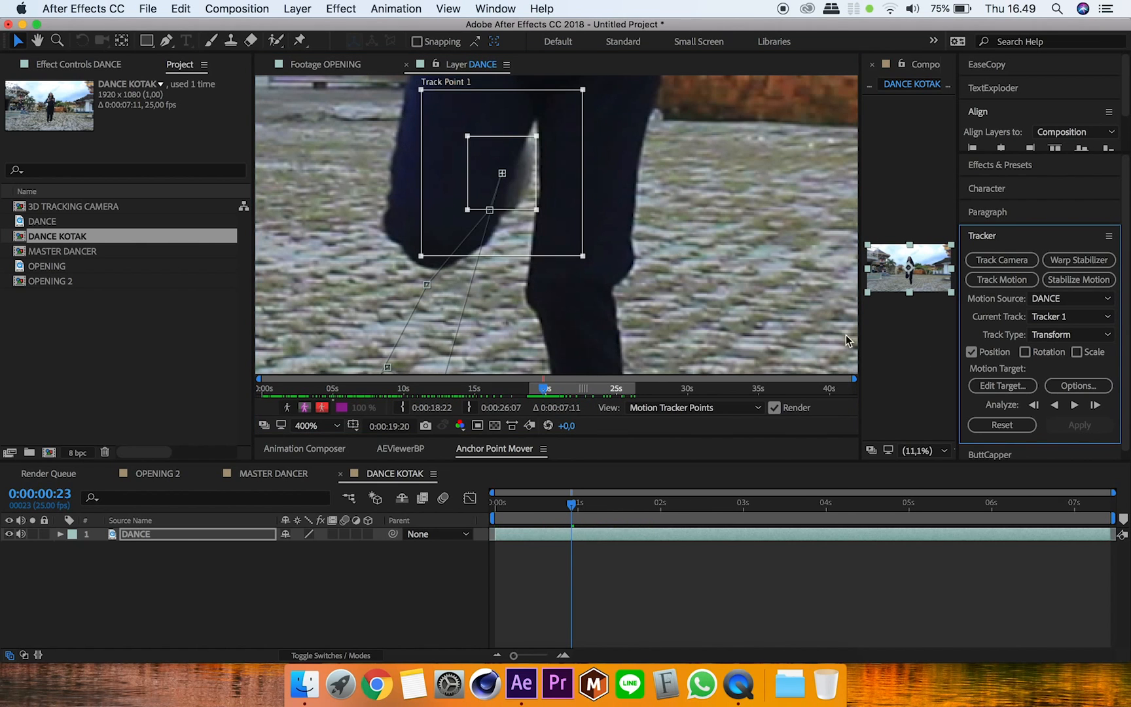
{"action": "left_click", "coordinate": [1095, 405]}
{"action": "left_click", "coordinate": [1095, 405]}
{"action": "left_click_drag", "start_coordinate": [472, 196], "coordinate": [407, 285]}
{"action": "left_click", "coordinate": [1095, 405]}
{"action": "left_click_drag", "start_coordinate": [430, 226], "coordinate": [400, 269]}
{"action": "left_click", "coordinate": [1095, 405]}
{"action": "left_click_drag", "start_coordinate": [490, 219], "coordinate": [488, 243]}
{"action": "left_click", "coordinate": [1094, 405]}
{"action": "left_click_drag", "start_coordinate": [445, 256], "coordinate": [424, 282]}
{"action": "left_click", "coordinate": [1095, 405]}
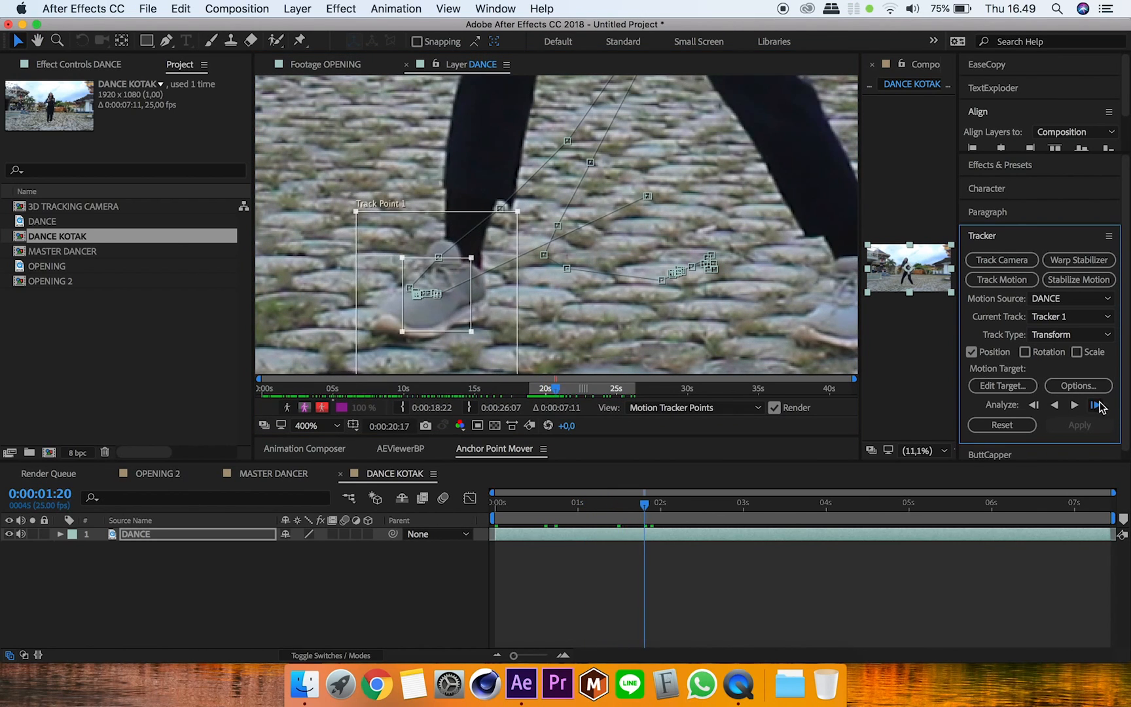
Finish analyzing and correcting the shoe track frame by frame up to the last frame, 0:00:07:10
{"action": "left_click", "coordinate": [1095, 405]}
{"action": "left_click_drag", "start_coordinate": [429, 294], "coordinate": [446, 265]}
{"action": "left_click", "coordinate": [1095, 405]}
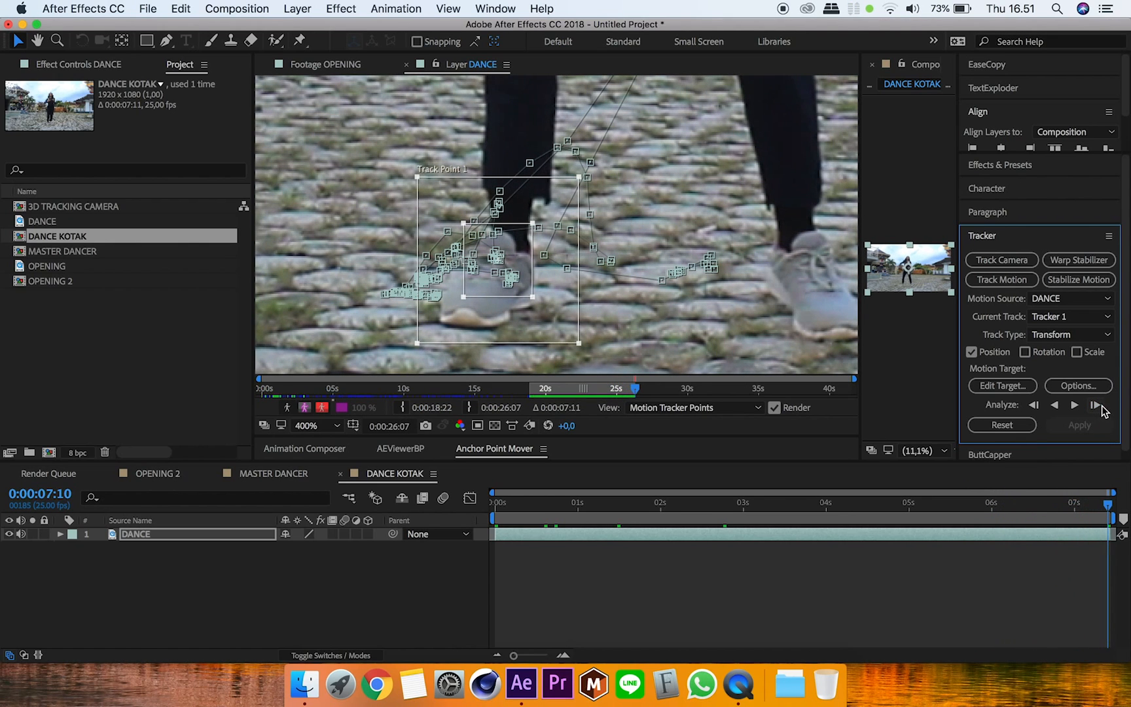
Return to the start of DANCE KOTAK and play back the tracked shoe motion to check it
{"action": "left_click_drag", "start_coordinate": [1105, 508], "coordinate": [992, 504]}
{"action": "left_click_drag", "start_coordinate": [905, 509], "coordinate": [424, 557]}
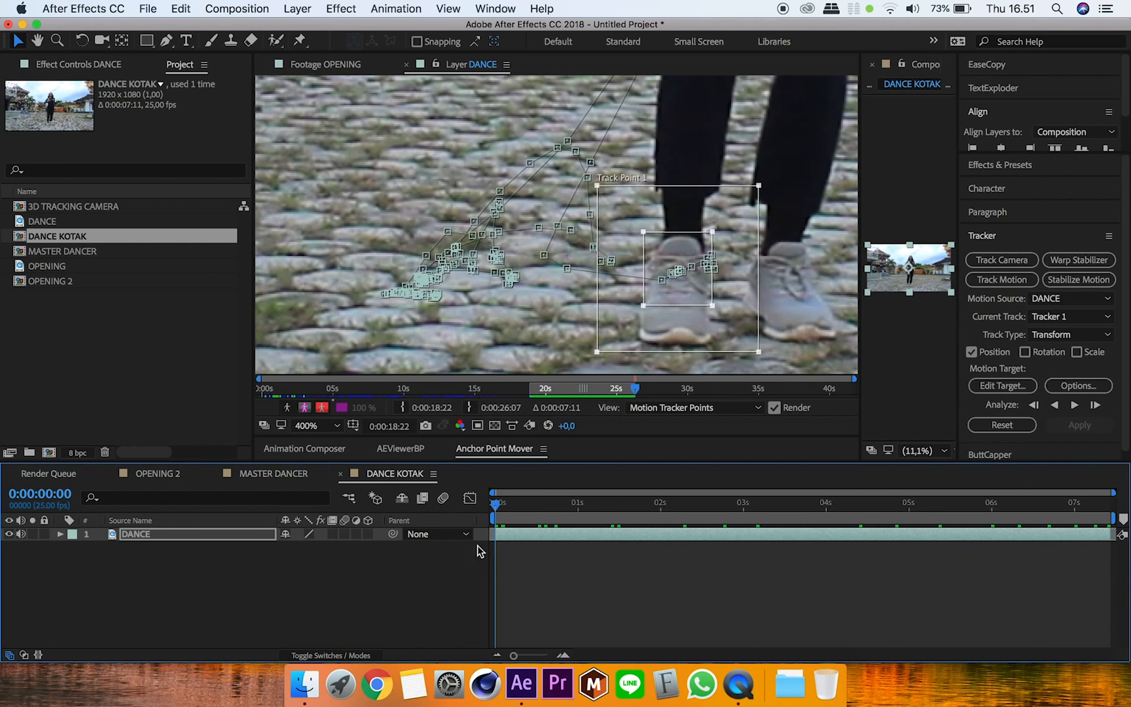
{"action": "key", "text": "space"}
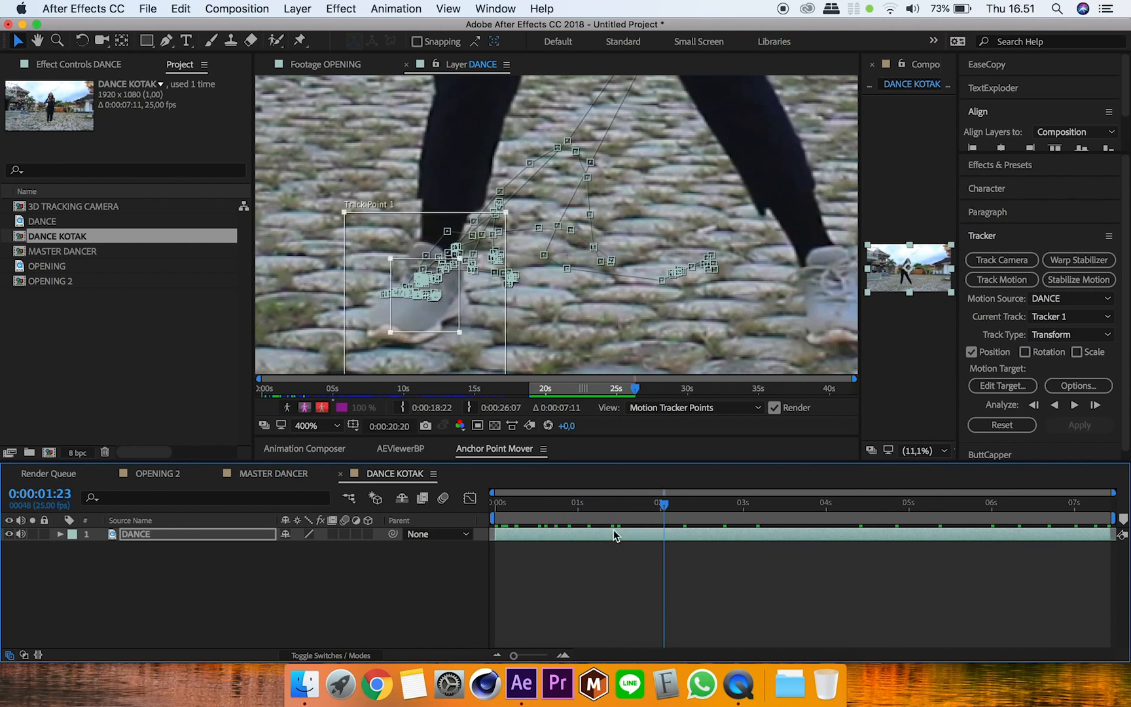
{"action": "key", "text": "space"}
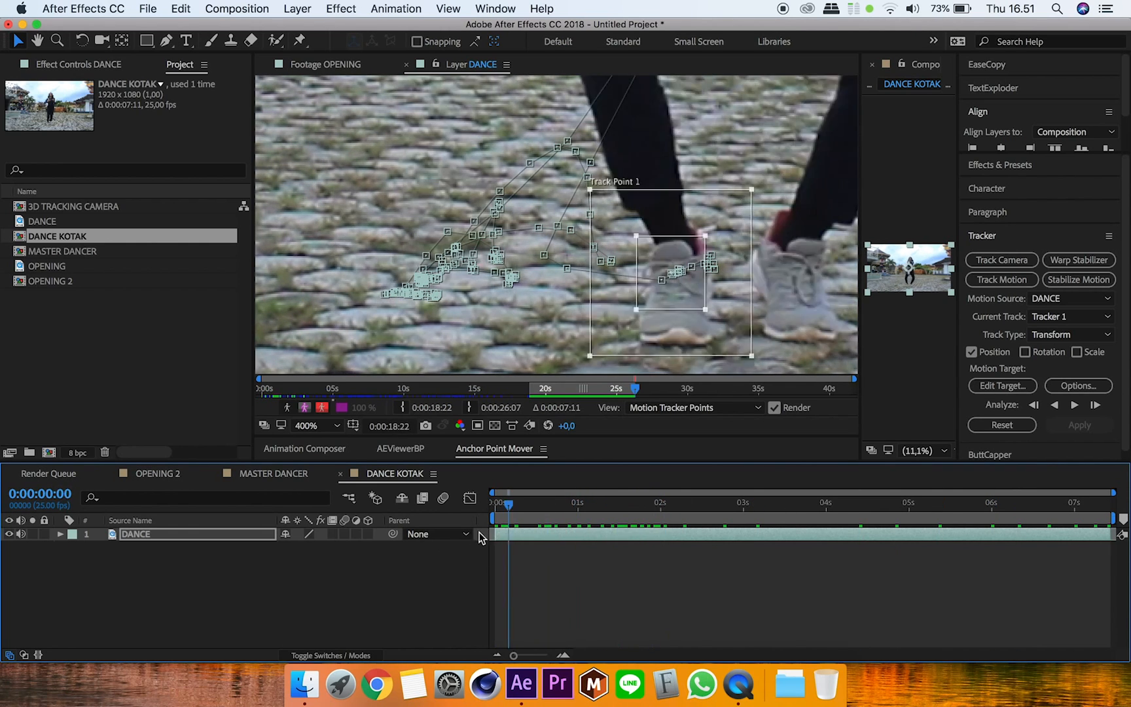
Add a null object to DANCE KOTAK and rename it SEPATU KIRI
{"action": "left_click", "coordinate": [584, 567]}
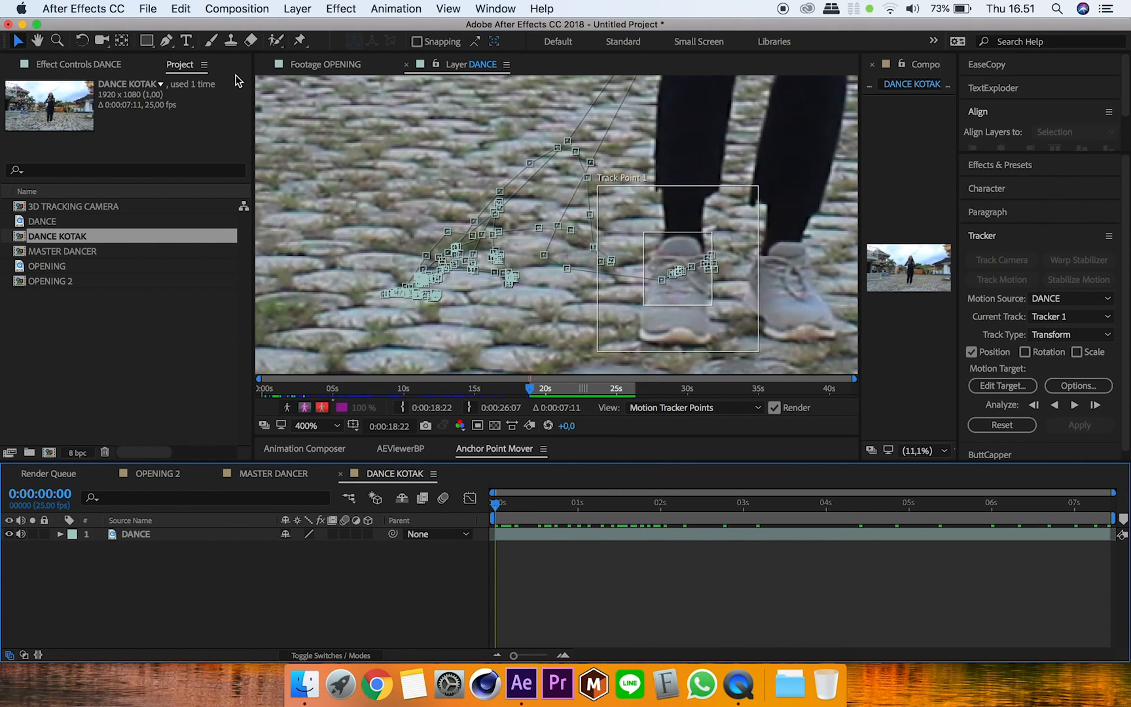
{"action": "left_click", "coordinate": [298, 8]}
{"action": "mouse_move", "coordinate": [363, 29]}
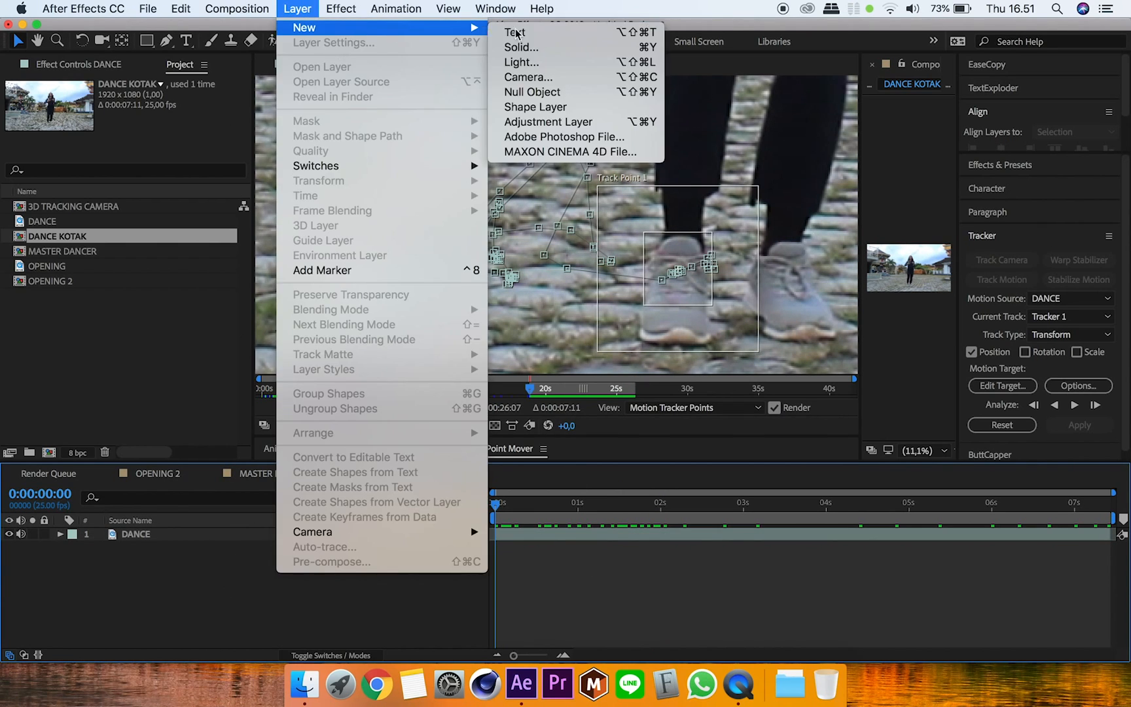
{"action": "left_click", "coordinate": [532, 93]}
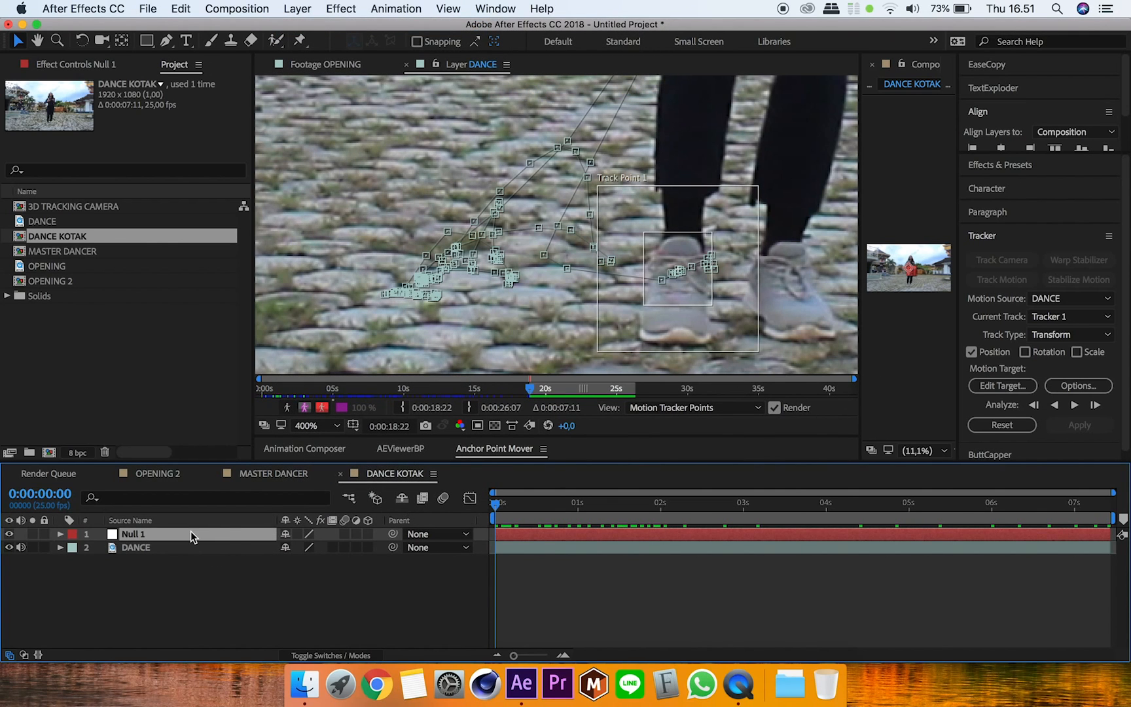
{"action": "key", "text": "Return"}
{"action": "type", "text": "SEPATU KIRI"}
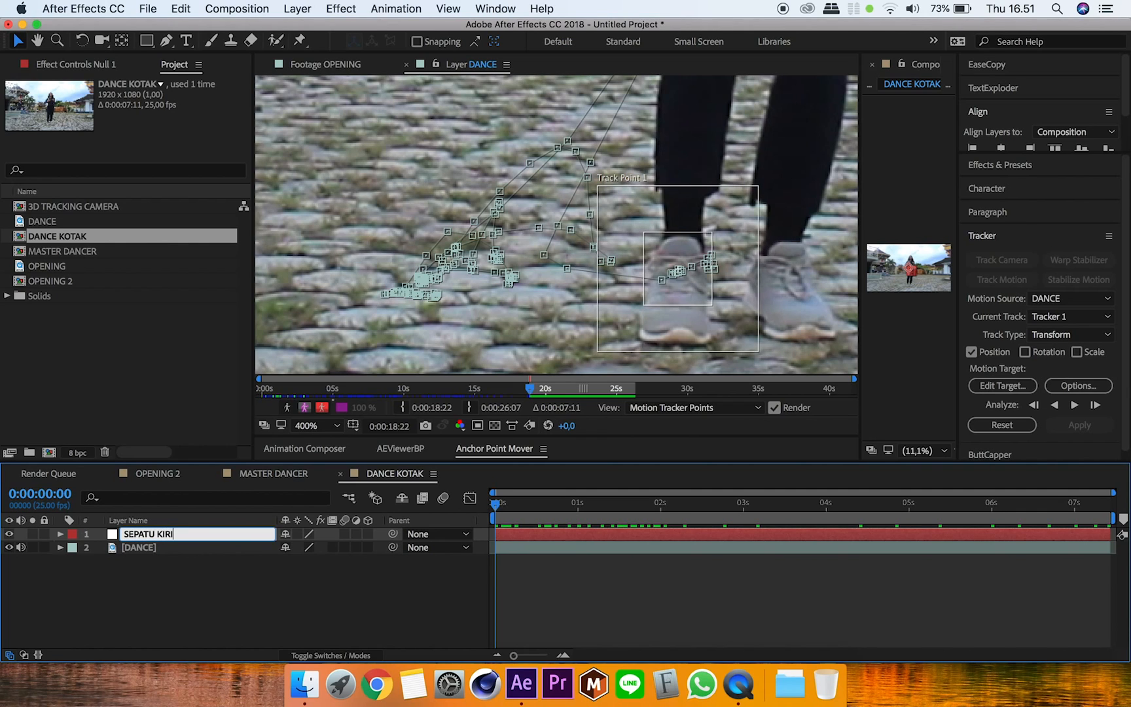
{"action": "key", "text": "Return"}
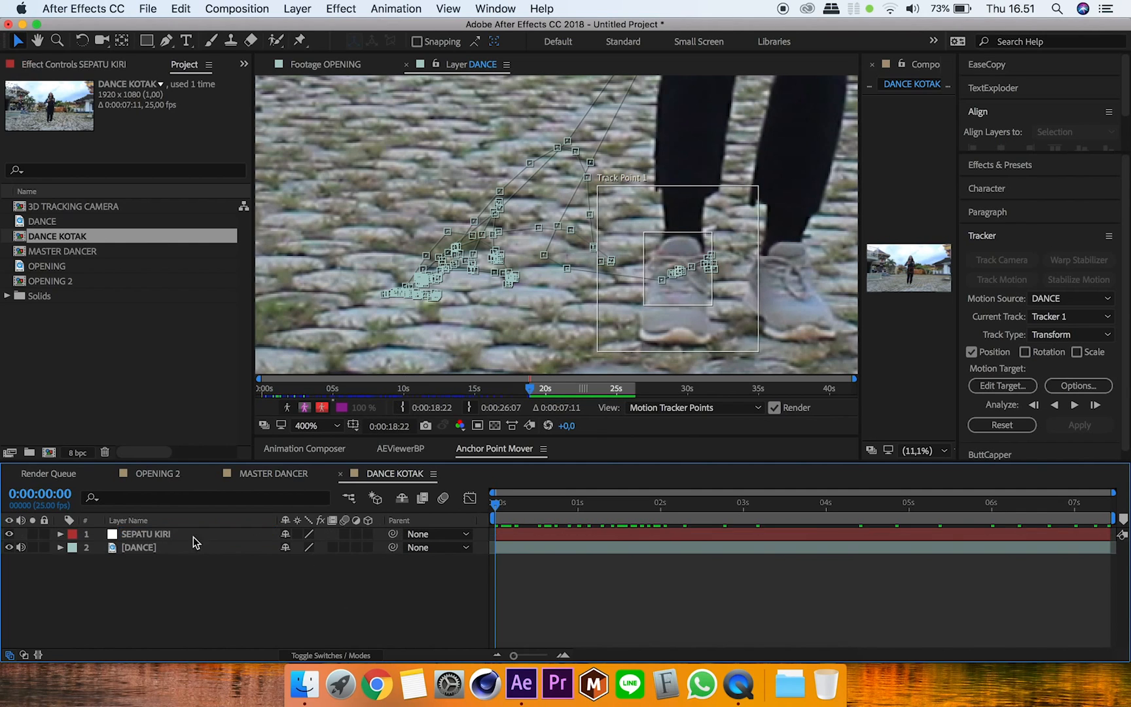
Set the SEPATU KIRI null as Tracker 1's motion target, apply the tracked position to it and enlarge the composition view
{"action": "left_click", "coordinate": [1005, 388]}
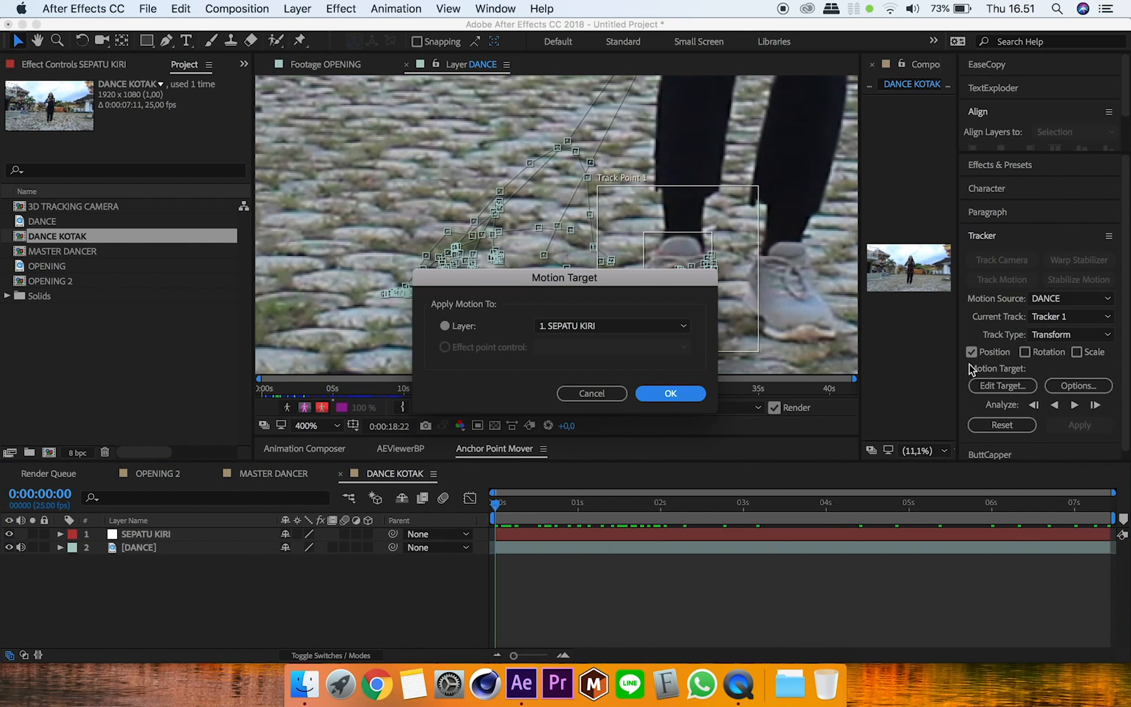
{"action": "left_click", "coordinate": [670, 393]}
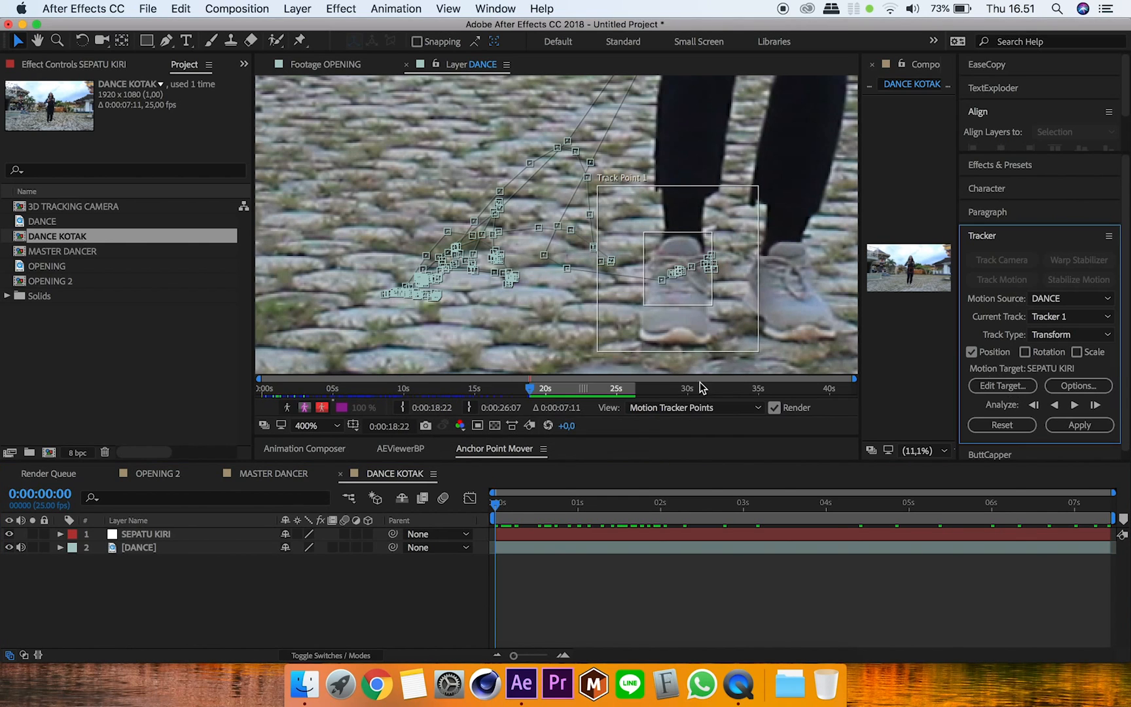
{"action": "left_click", "coordinate": [1081, 425]}
{"action": "left_click", "coordinate": [634, 366]}
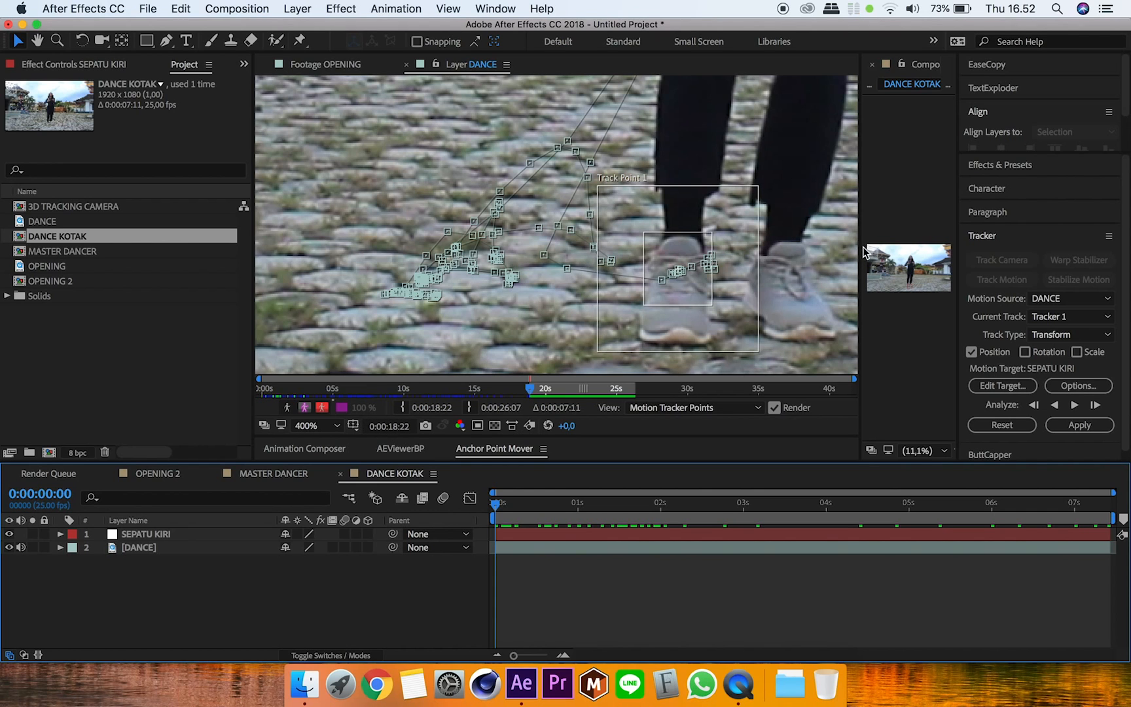
{"action": "left_click_drag", "start_coordinate": [860, 243], "coordinate": [338, 302]}
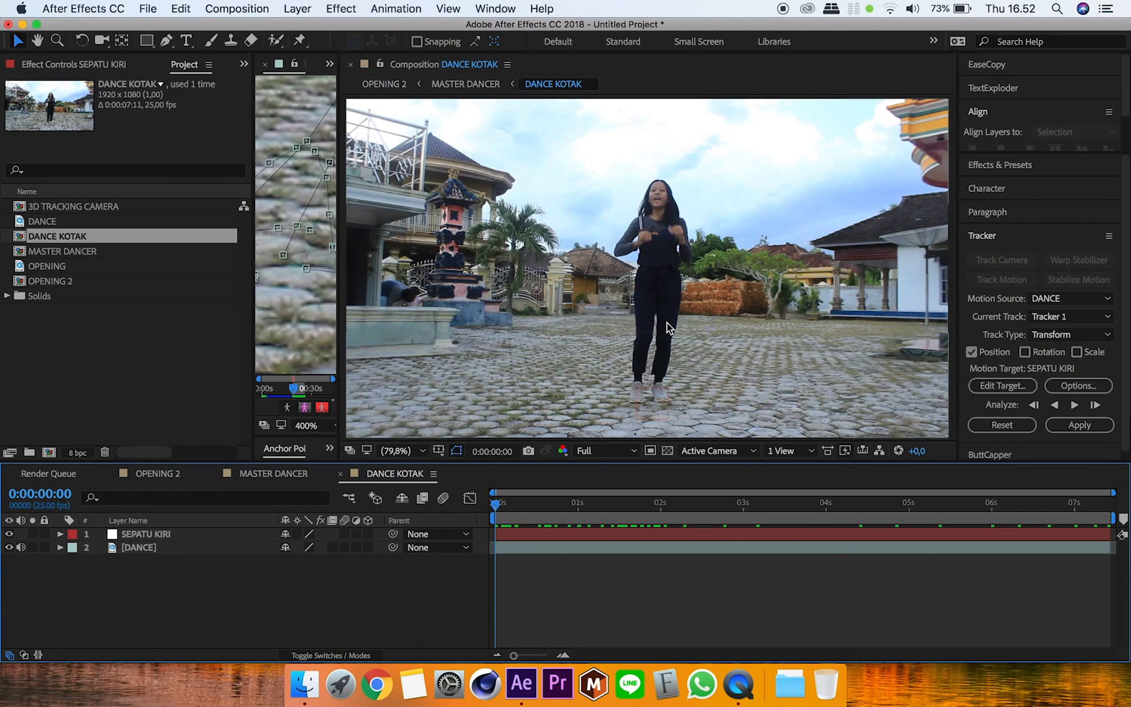
Select the SEPATU KIRI null, scrub through DANCE KOTAK and play it back to check the tracked shoe motion
{"action": "left_click", "coordinate": [209, 534]}
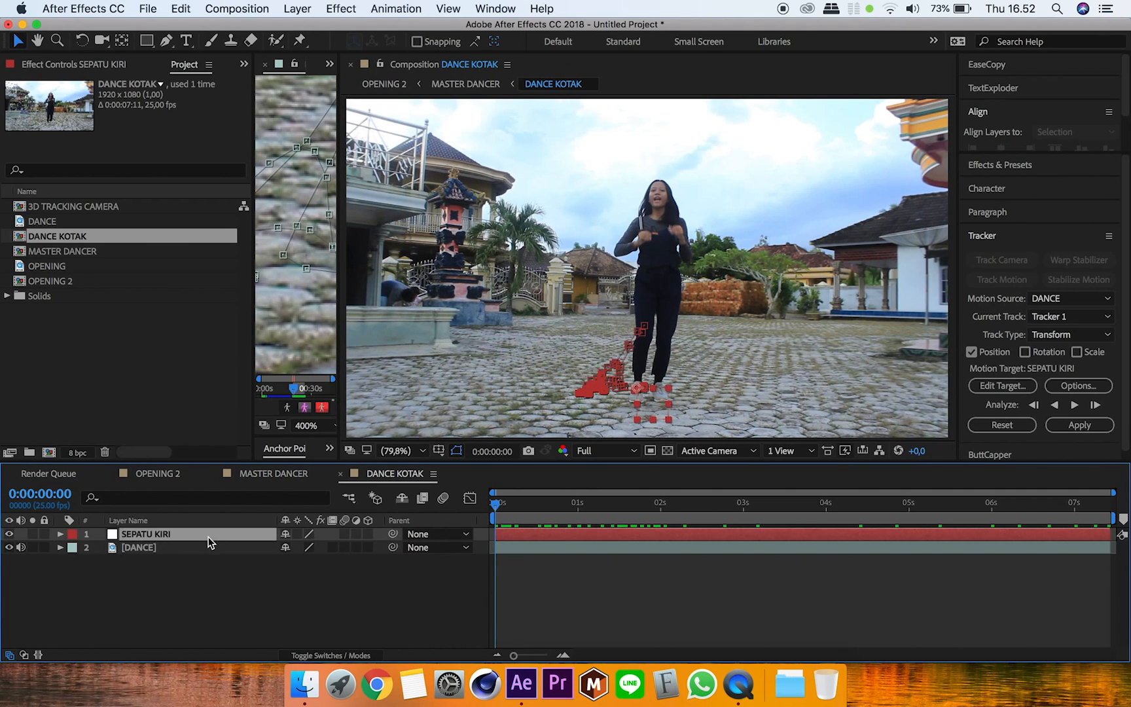
{"action": "left_click", "coordinate": [576, 601]}
{"action": "left_click", "coordinate": [518, 529]}
{"action": "left_click_drag", "start_coordinate": [507, 512], "coordinate": [457, 600]}
{"action": "left_click", "coordinate": [562, 616]}
{"action": "left_click", "coordinate": [206, 548]}
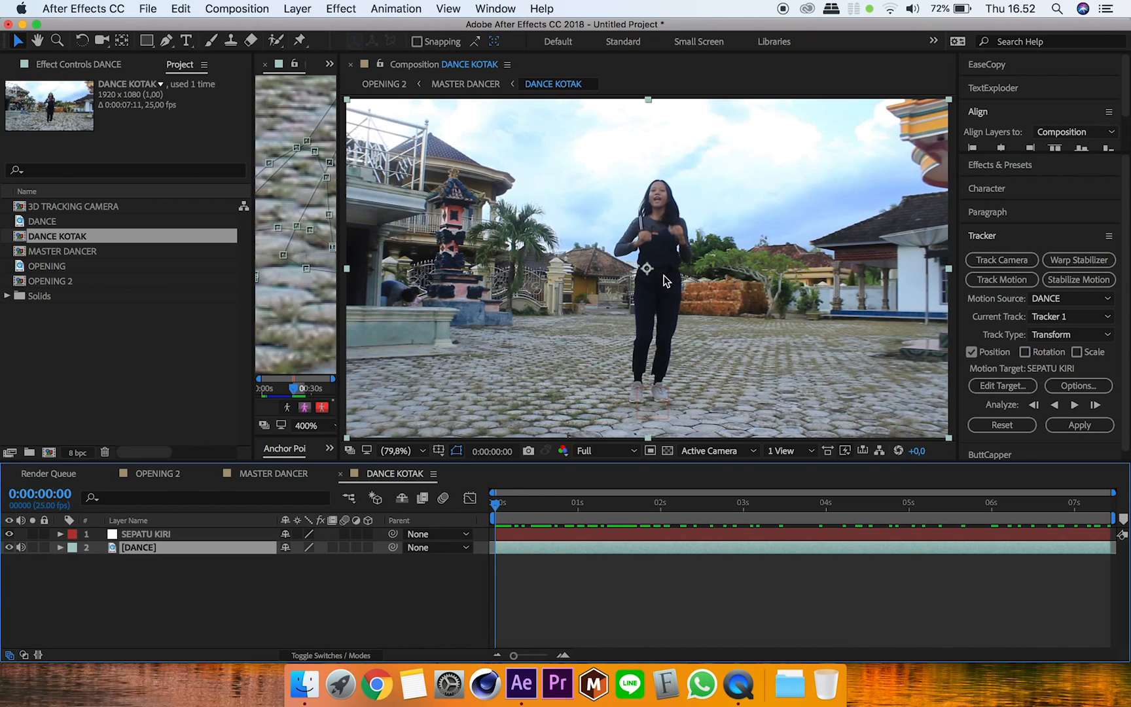
{"action": "key", "text": "space"}
{"action": "key", "text": "space"}
Open the DANCE layer in a widened layer view and add a second motion track, making Tracker 2 the current track
{"action": "double_click", "coordinate": [216, 548]}
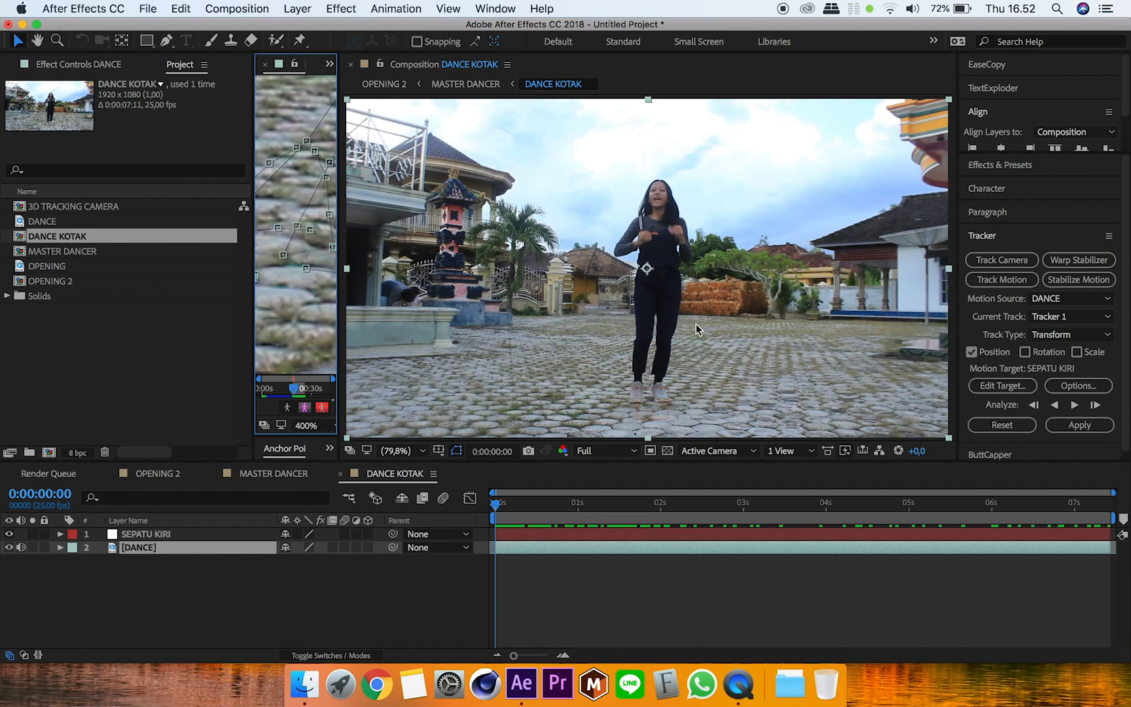
{"action": "left_click_drag", "start_coordinate": [339, 180], "coordinate": [741, 181]}
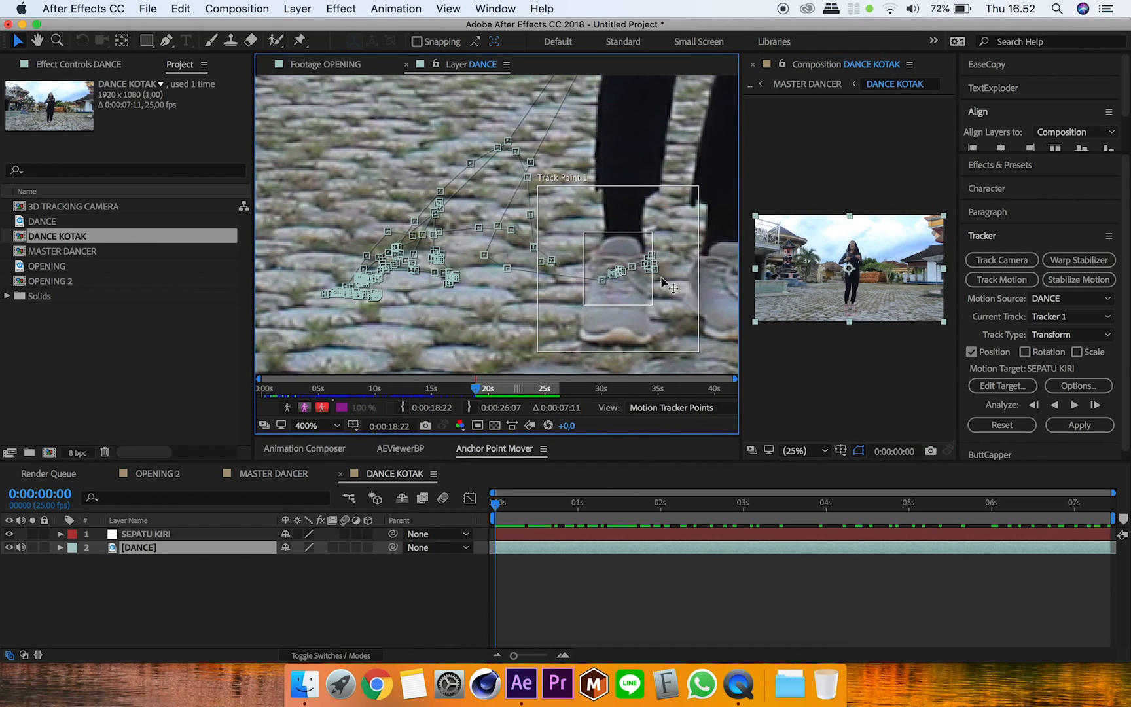
{"action": "left_click", "coordinate": [1002, 280]}
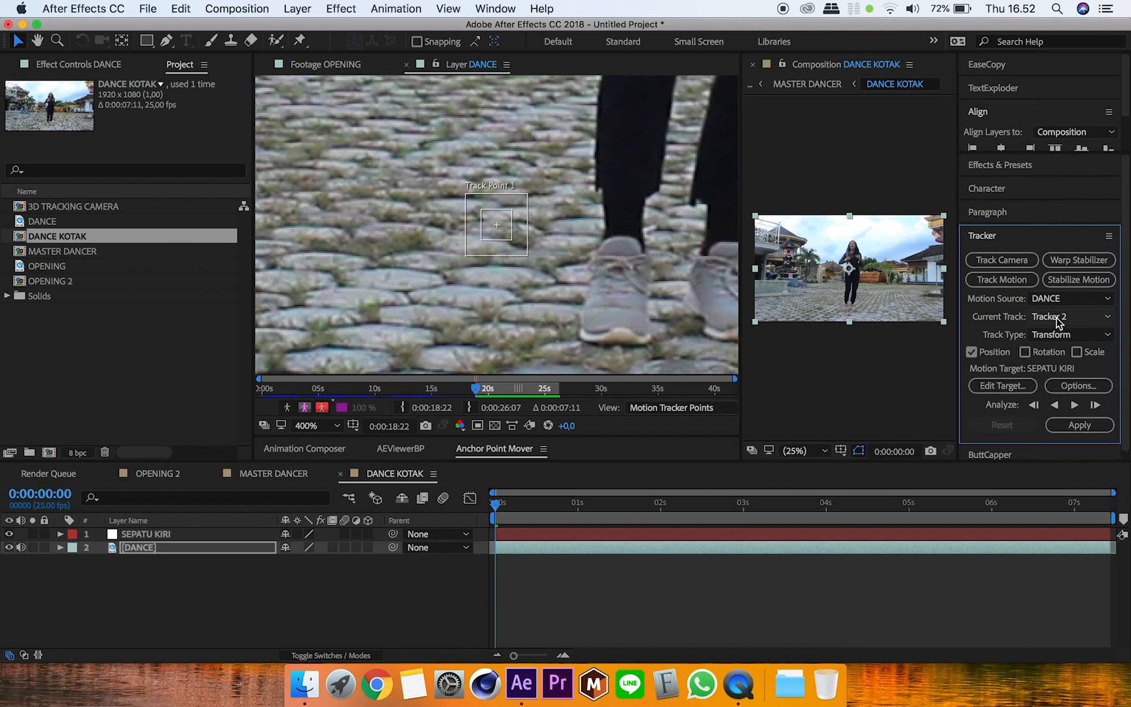
{"action": "left_click", "coordinate": [1065, 320]}
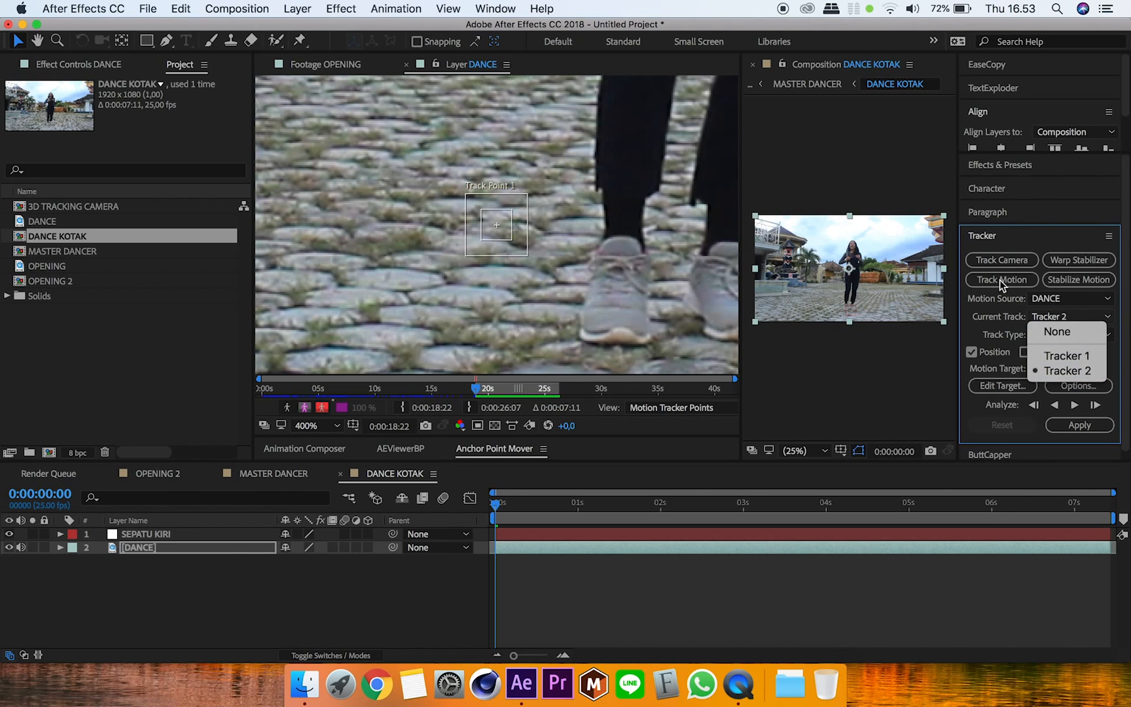
{"action": "left_click", "coordinate": [1073, 358]}
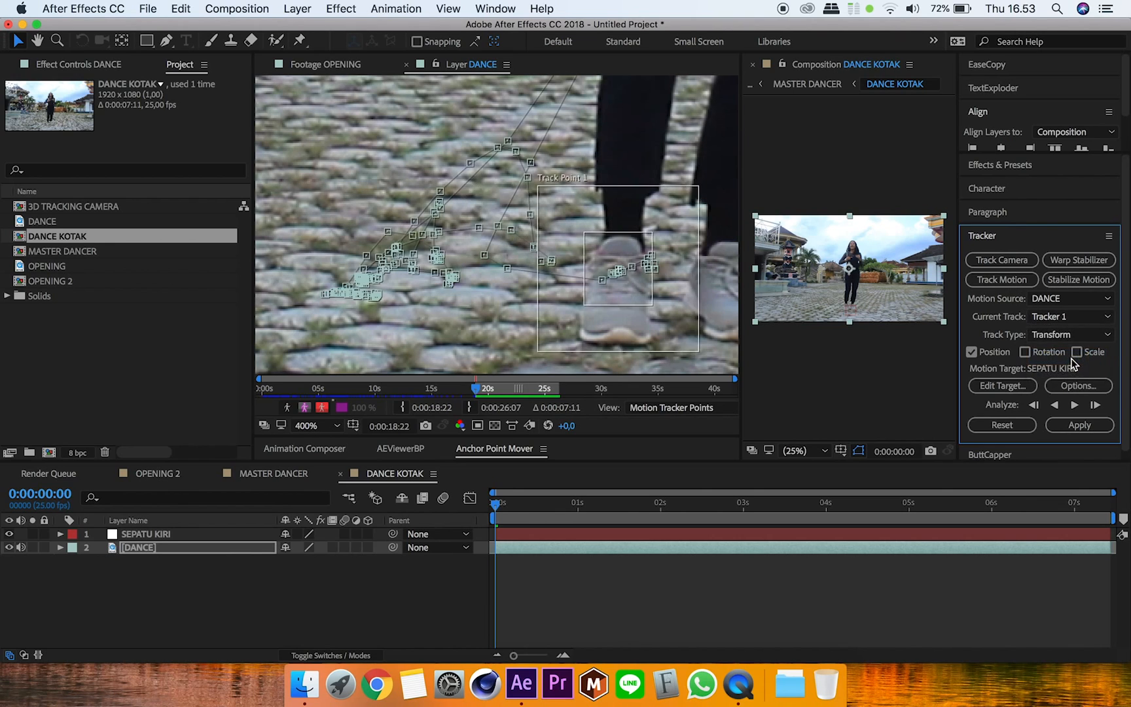
{"action": "left_click", "coordinate": [1067, 319]}
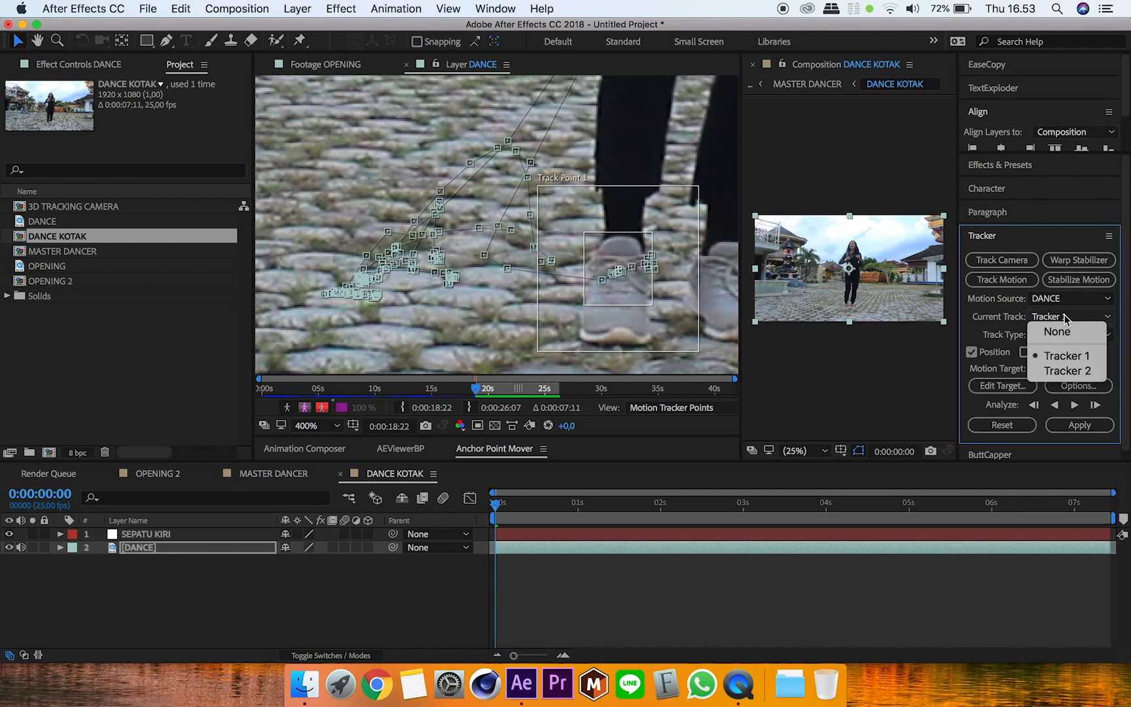
{"action": "left_click", "coordinate": [1066, 371]}
Place Tracker 2's Track Point 1 on the dancer's other shoe and enlarge its feature and search regions around it
{"action": "key", "text": "space"}
{"action": "left_click_drag", "start_coordinate": [524, 237], "coordinate": [638, 251]}
{"action": "left_click_drag", "start_coordinate": [647, 239], "coordinate": [664, 216]}
{"action": "left_click_drag", "start_coordinate": [646, 273], "coordinate": [647, 274]}
{"action": "left_click_drag", "start_coordinate": [666, 297], "coordinate": [706, 328]}
Analyze Tracker 2 forward frame by frame to 0:00:05:10, repositioning the track point on the shoe where it drifts
{"action": "left_click", "coordinate": [1096, 407]}
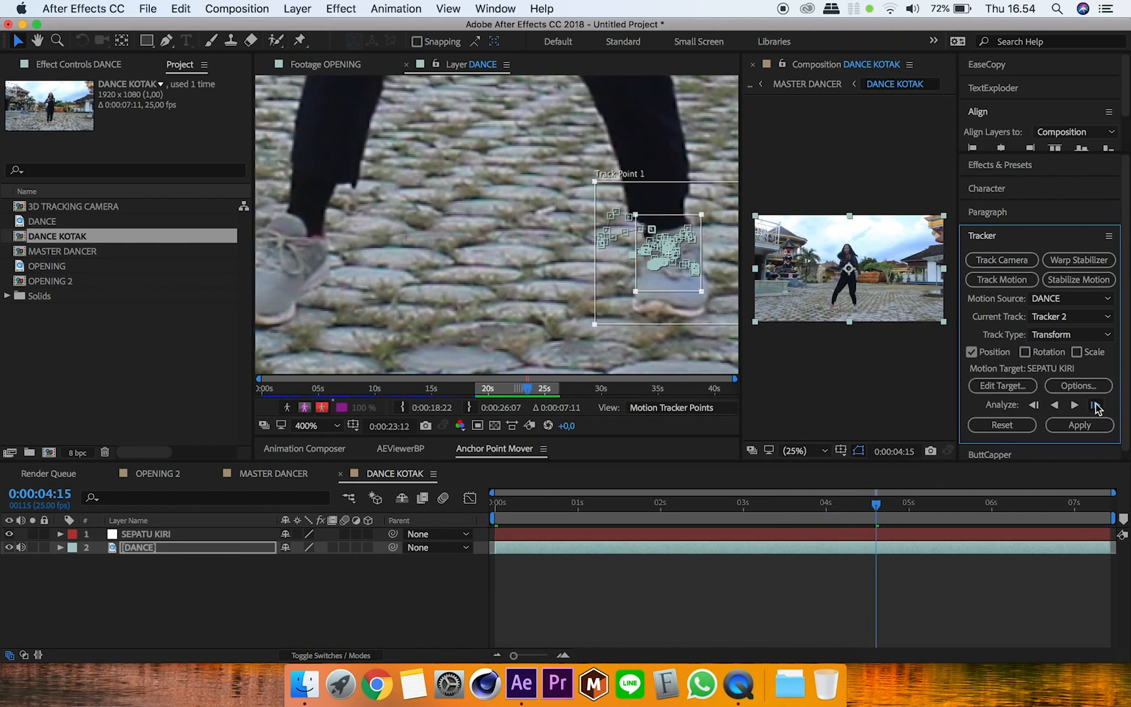
{"action": "left_click_drag", "start_coordinate": [938, 505], "coordinate": [921, 510]}
{"action": "left_click", "coordinate": [1095, 405]}
{"action": "left_click_drag", "start_coordinate": [709, 253], "coordinate": [638, 202]}
{"action": "left_click", "coordinate": [1095, 405]}
{"action": "left_click", "coordinate": [1095, 405]}
{"action": "left_click", "coordinate": [1096, 405]}
{"action": "left_click", "coordinate": [1096, 405]}
{"action": "left_click", "coordinate": [1095, 406]}
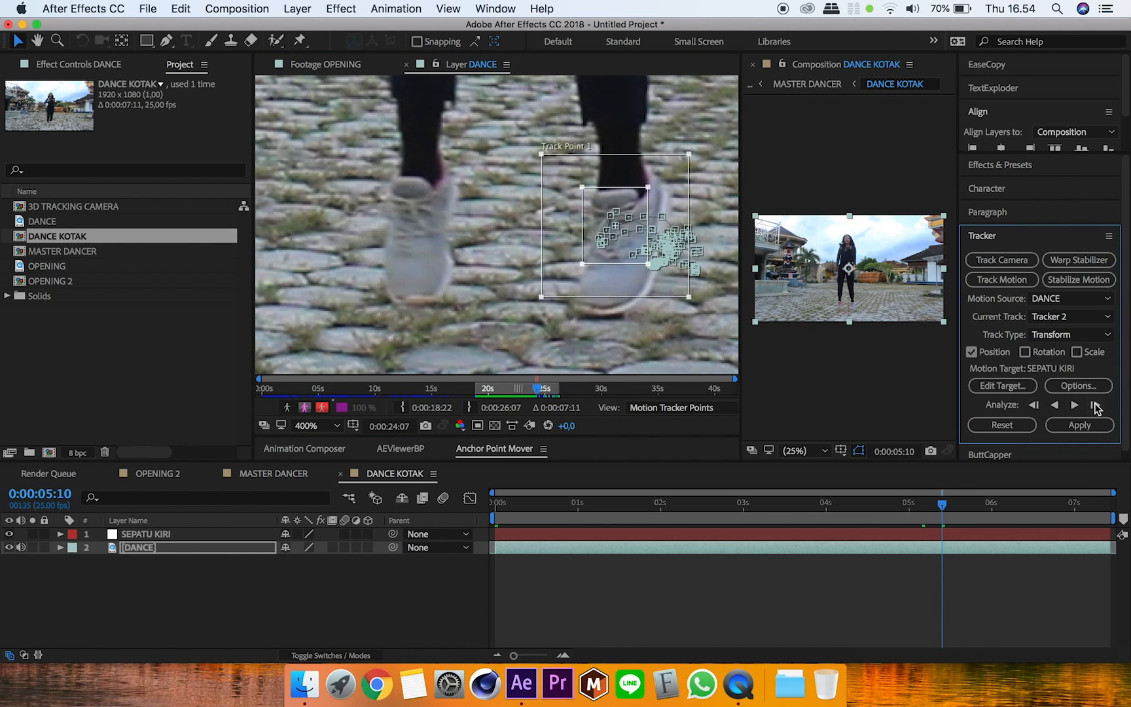
Continue analyzing Tracker 2 one frame at a time up to the last frame, 0:00:07:10
{"action": "left_click", "coordinate": [1095, 406]}
{"action": "left_click", "coordinate": [1095, 405]}
{"action": "left_click", "coordinate": [1095, 406]}
{"action": "left_click", "coordinate": [1096, 409]}
{"action": "left_click", "coordinate": [1097, 408]}
{"action": "left_click", "coordinate": [1097, 409]}
{"action": "left_click", "coordinate": [1097, 408]}
{"action": "left_click", "coordinate": [1098, 407]}
{"action": "left_click", "coordinate": [1098, 407]}
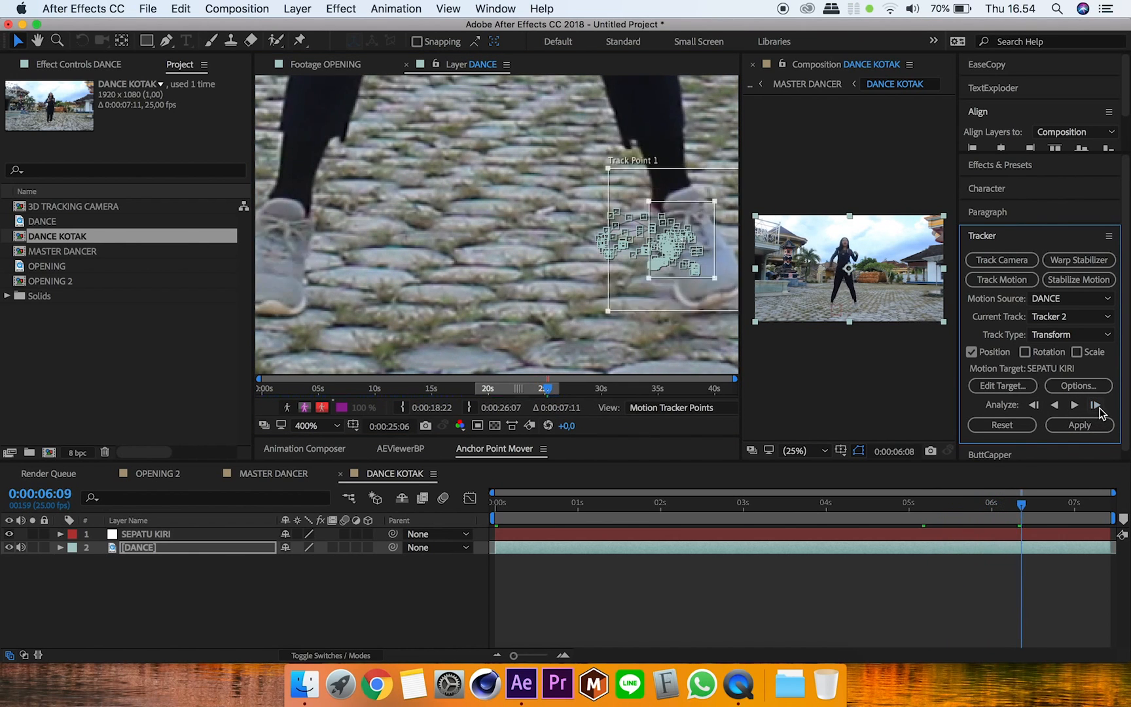
{"action": "left_click", "coordinate": [1099, 406]}
{"action": "left_click", "coordinate": [1099, 406]}
{"action": "left_click", "coordinate": [1099, 406]}
{"action": "left_click", "coordinate": [1099, 406]}
{"action": "left_click", "coordinate": [1102, 407]}
{"action": "left_click", "coordinate": [1101, 407]}
{"action": "left_click", "coordinate": [1100, 407]}
{"action": "left_click", "coordinate": [1101, 407]}
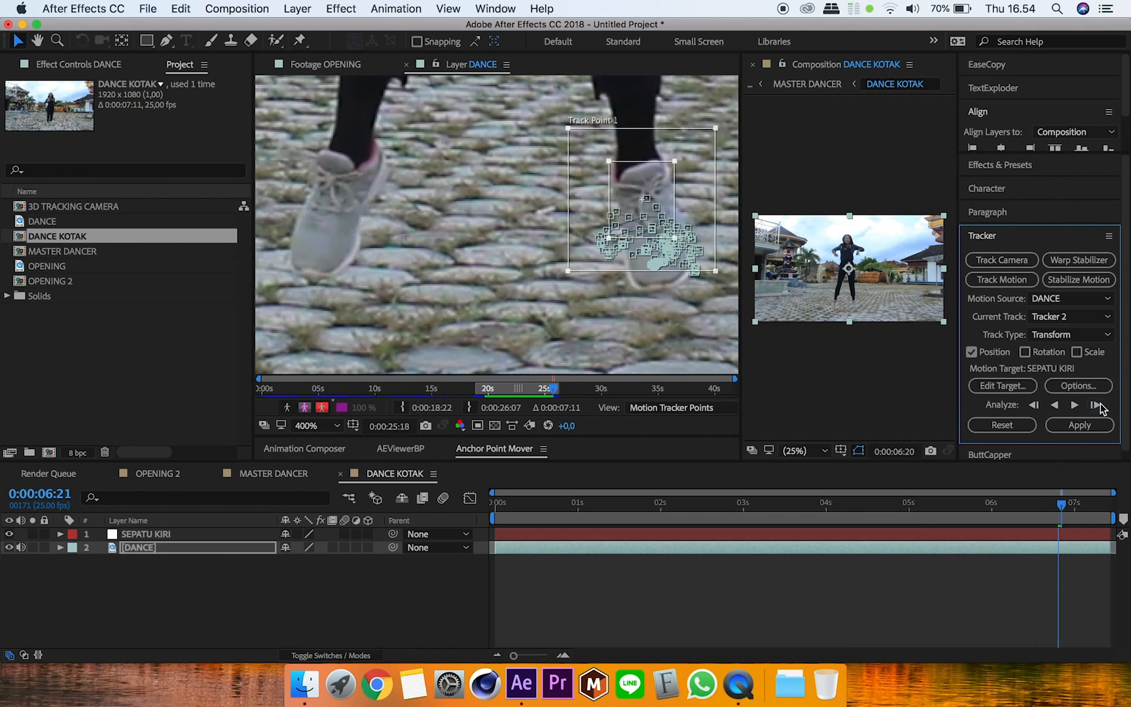
{"action": "left_click", "coordinate": [1101, 405]}
{"action": "left_click", "coordinate": [1100, 406]}
{"action": "left_click", "coordinate": [1100, 405]}
{"action": "left_click", "coordinate": [1100, 405]}
{"action": "left_click", "coordinate": [1100, 405]}
{"action": "left_click", "coordinate": [1100, 405]}
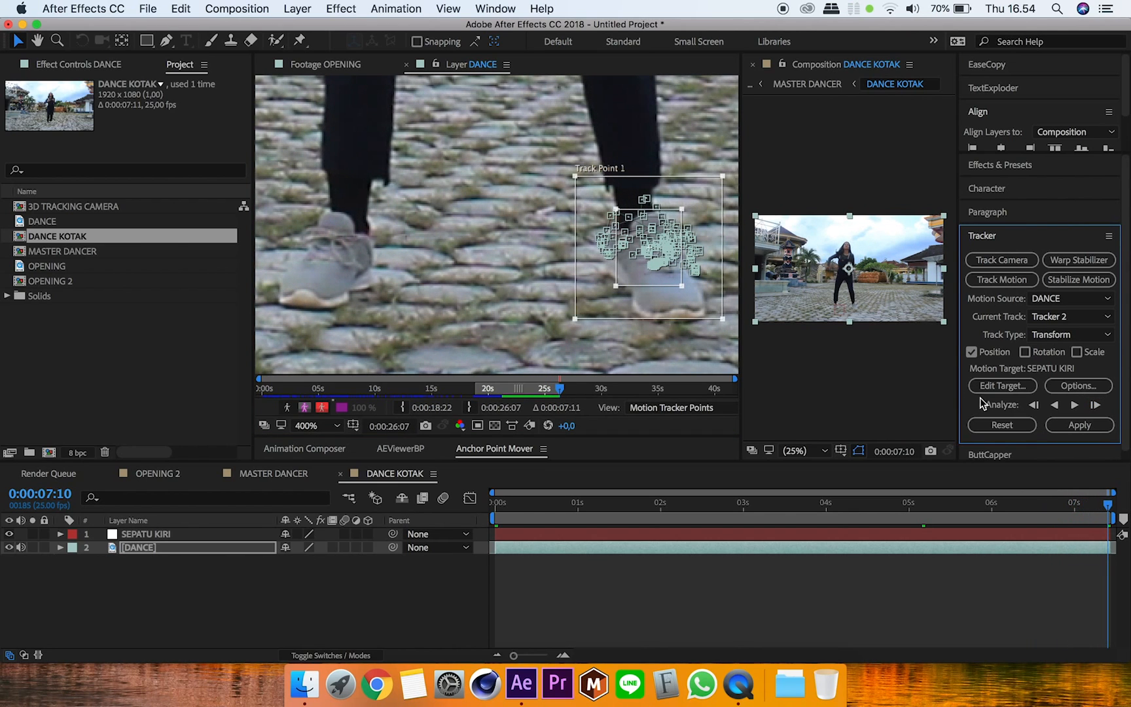
Add a second null object to DANCE KOTAK and rename it SEPATU KANAN
{"action": "left_click", "coordinate": [310, 495]}
{"action": "left_click", "coordinate": [297, 8]}
{"action": "left_click", "coordinate": [544, 94]}
{"action": "key", "text": "Return"}
{"action": "type", "text": "SEPATU KANAN"}
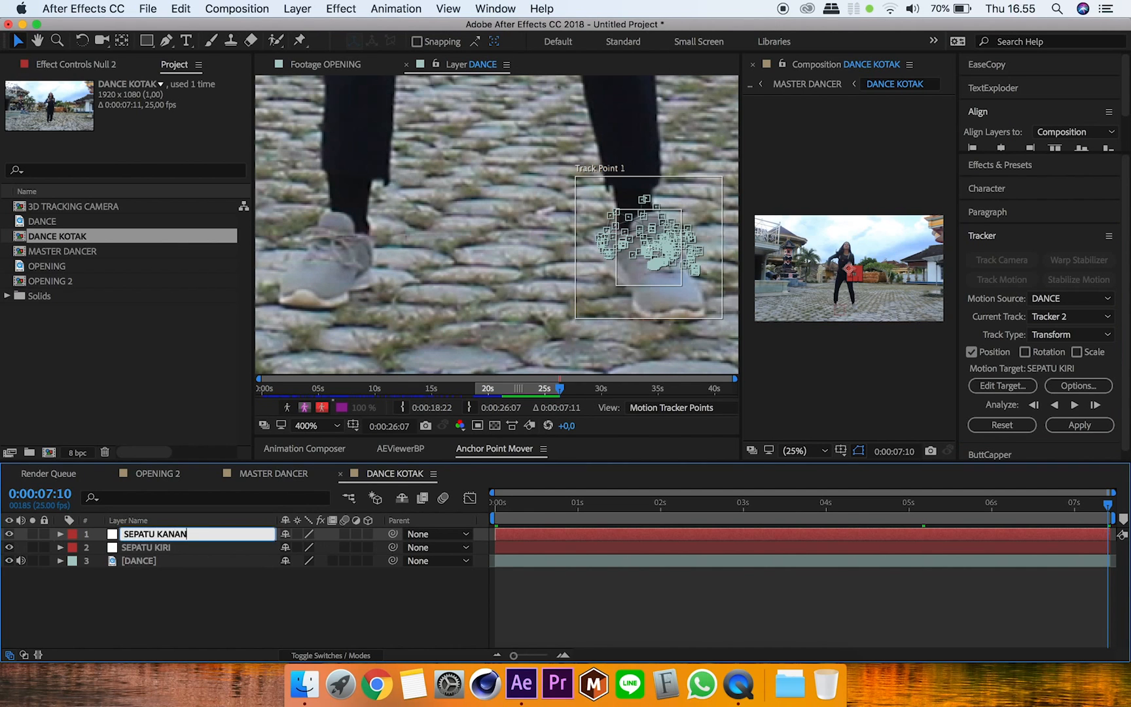
{"action": "key", "text": "Return"}
Set the SEPATU KANAN null as Tracker 2's motion target and apply the tracked position to it
{"action": "left_click", "coordinate": [1001, 385]}
{"action": "left_click", "coordinate": [612, 326]}
{"action": "left_click", "coordinate": [596, 341]}
{"action": "left_click", "coordinate": [670, 393]}
{"action": "left_click", "coordinate": [1097, 426]}
{"action": "left_click", "coordinate": [625, 366]}
Scrub through DANCE KOTAK to check how the null objects follow the dancer, stopping at 0:00:04:00
{"action": "left_click_drag", "start_coordinate": [513, 510], "coordinate": [199, 541]}
{"action": "left_click", "coordinate": [200, 547]}
{"action": "left_click", "coordinate": [292, 584]}
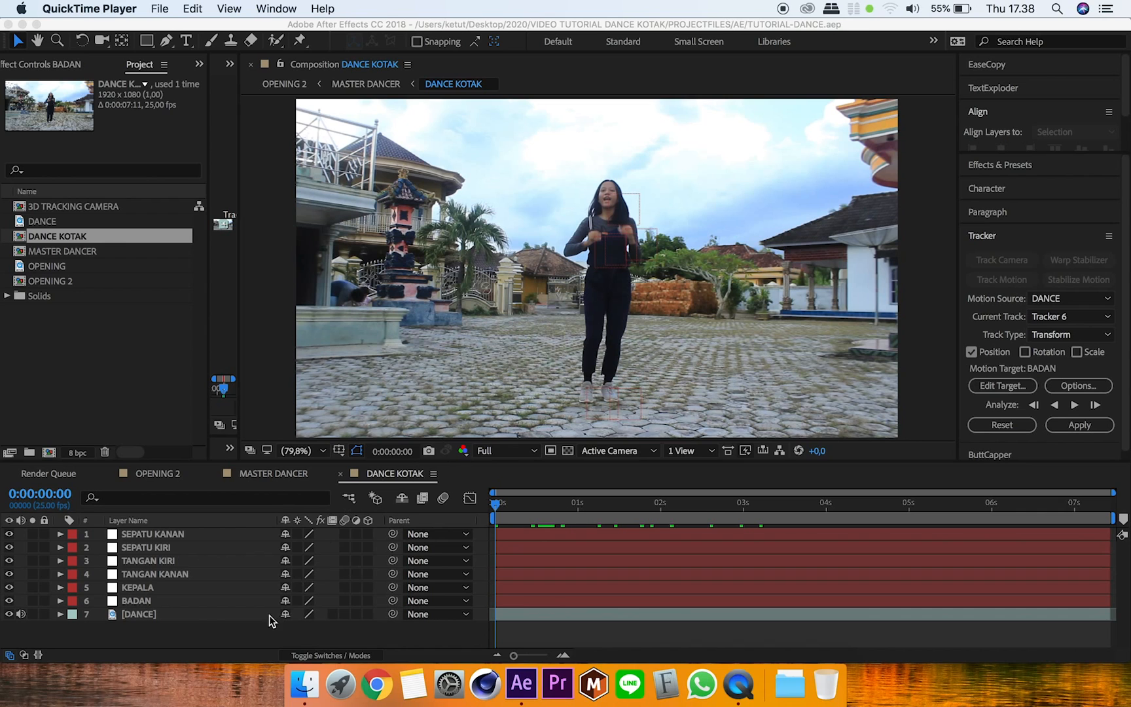
{"action": "left_click", "coordinate": [532, 520]}
{"action": "left_click_drag", "start_coordinate": [501, 504], "coordinate": [642, 517]}
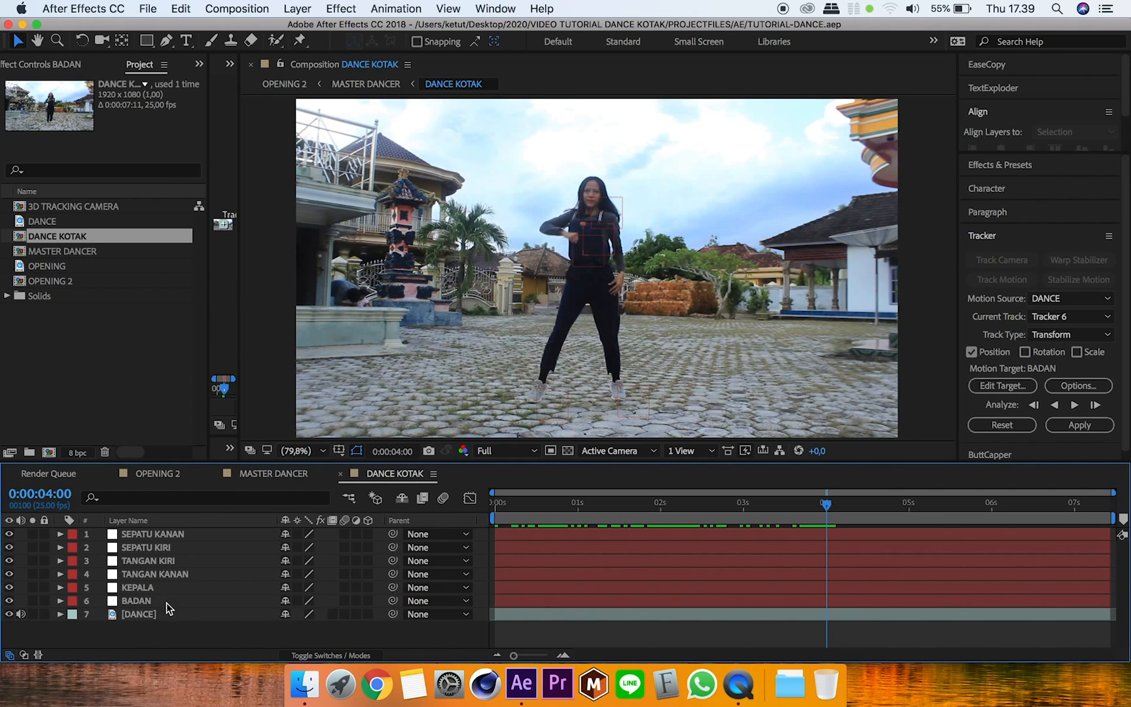
{"action": "left_click", "coordinate": [304, 7]}
{"action": "mouse_move", "coordinate": [314, 33]}
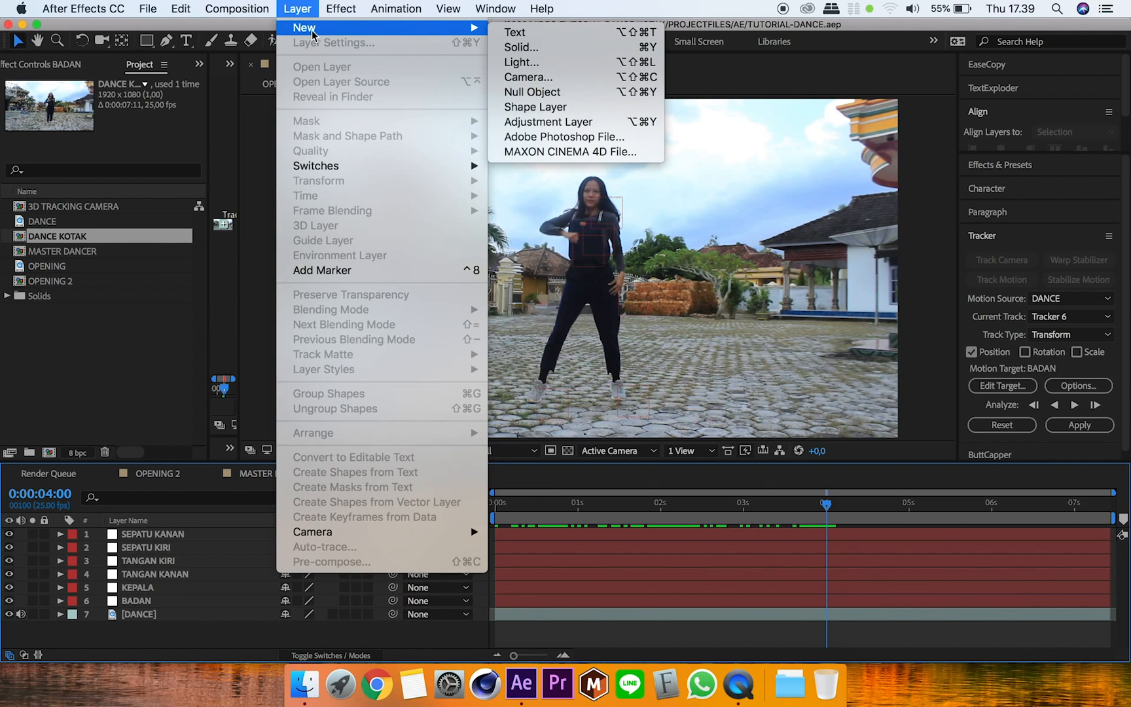
{"action": "left_click", "coordinate": [538, 48]}
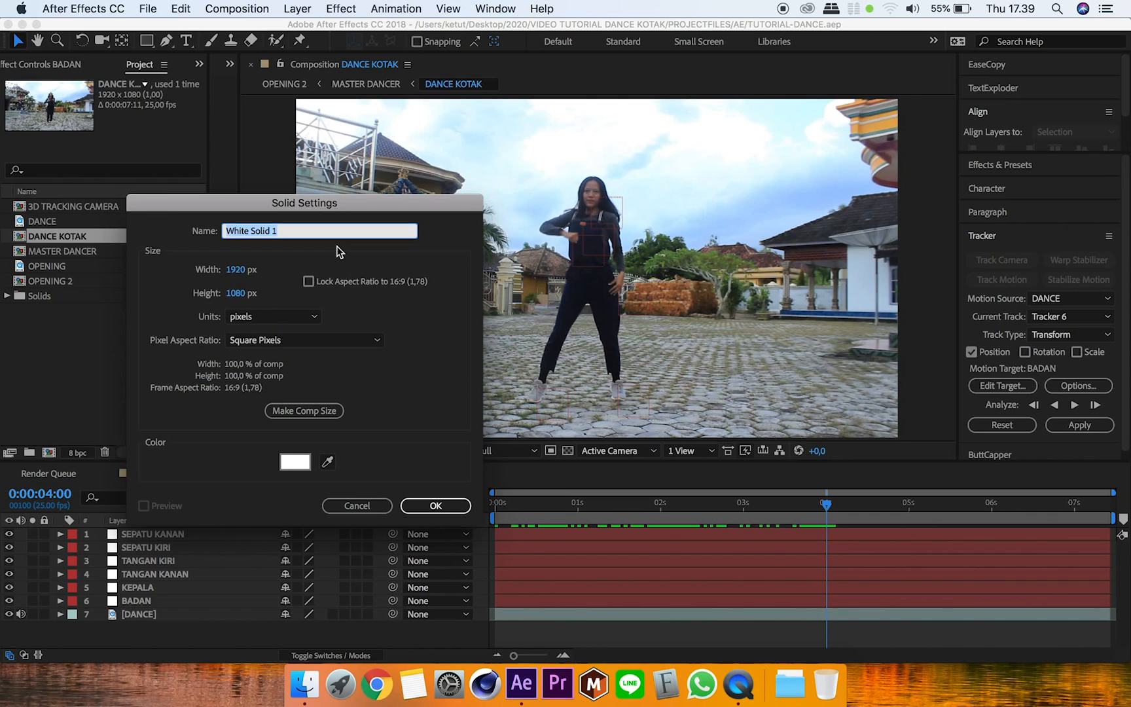
{"action": "type", "text": "LENGAN KIRI"}
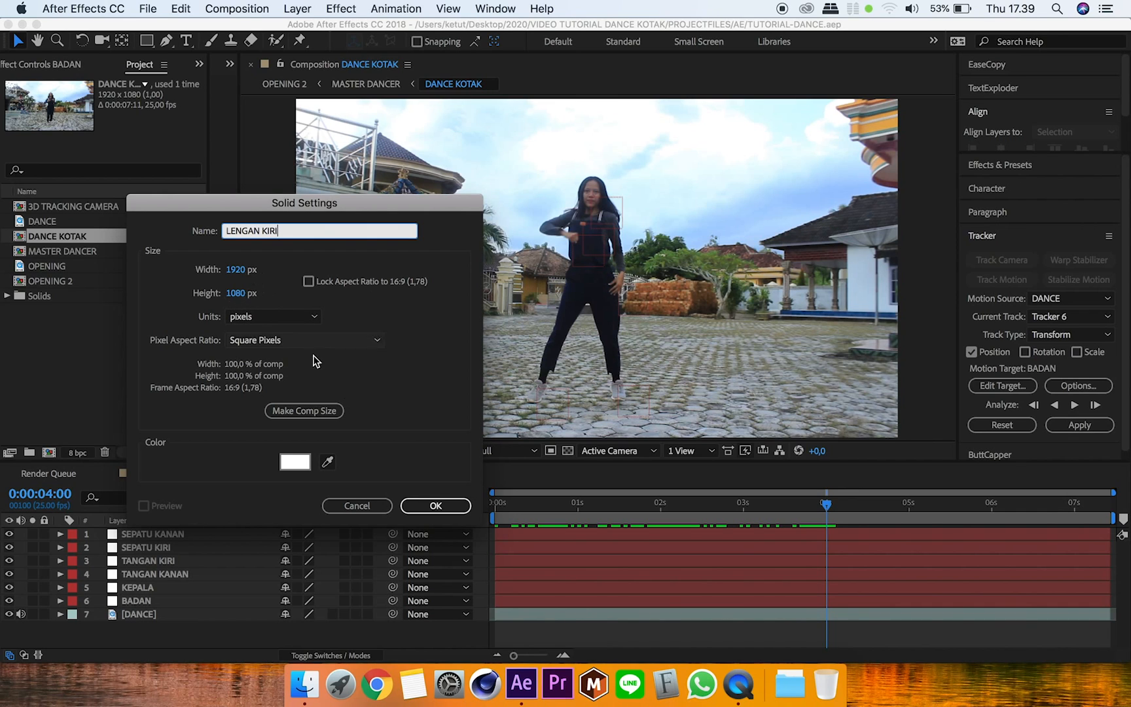
{"action": "left_click", "coordinate": [443, 506]}
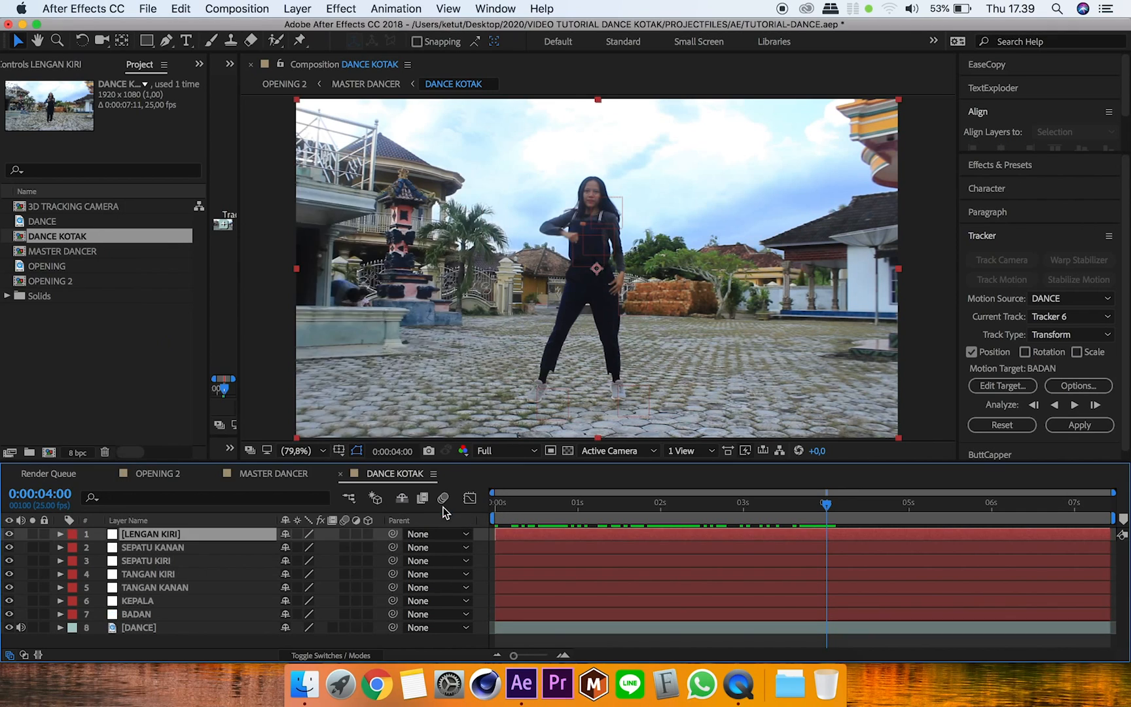
{"action": "left_click_drag", "start_coordinate": [899, 98], "coordinate": [724, 187]}
{"action": "left_click", "coordinate": [224, 546]}
{"action": "left_click", "coordinate": [225, 532]}
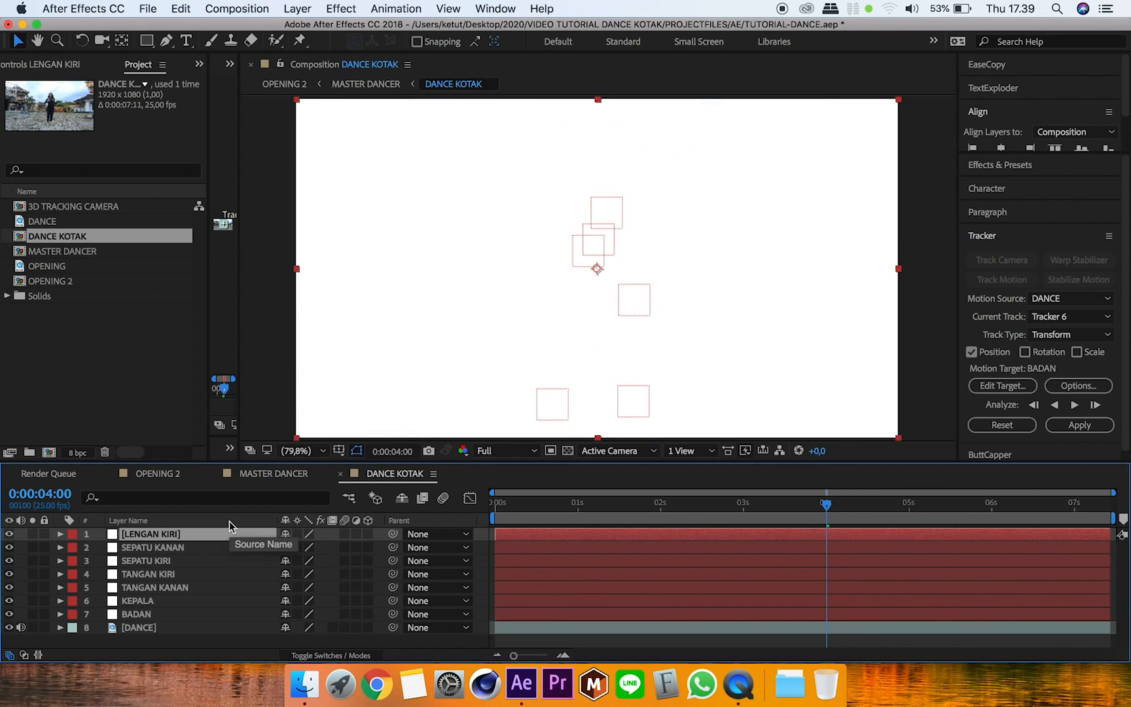
{"action": "key", "text": "Delete"}
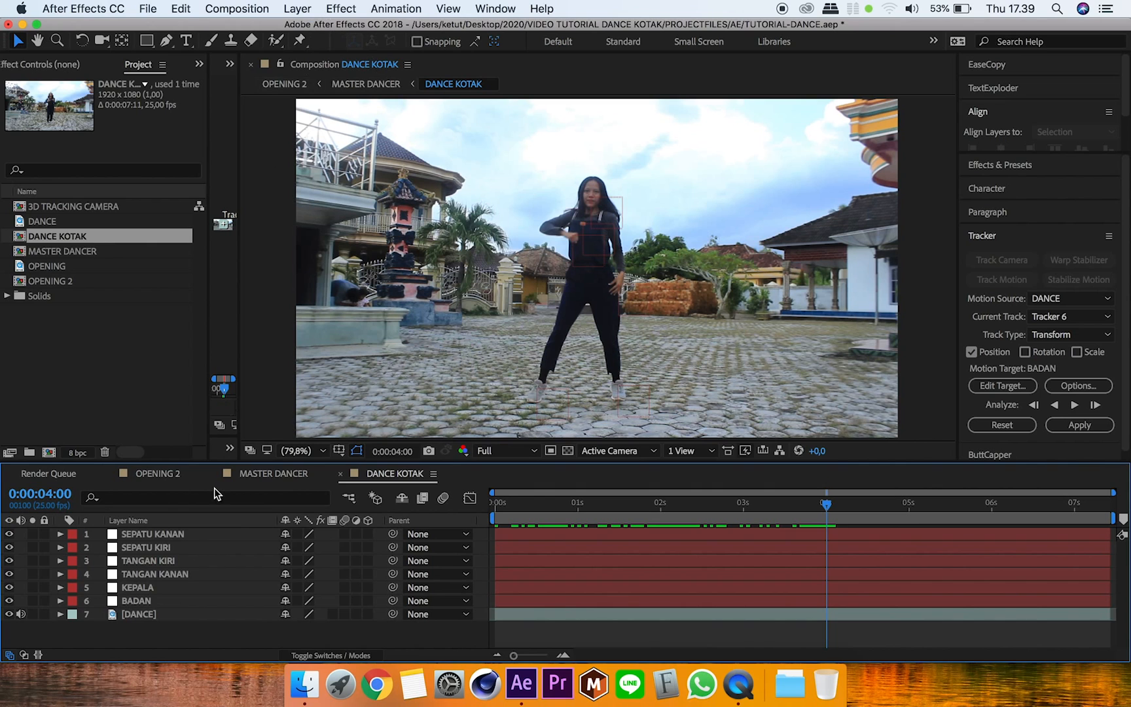
Start a new solid layer in DANCE KOTAK and name it LENGAN KIRI
{"action": "left_click", "coordinate": [302, 9]}
{"action": "mouse_move", "coordinate": [329, 30]}
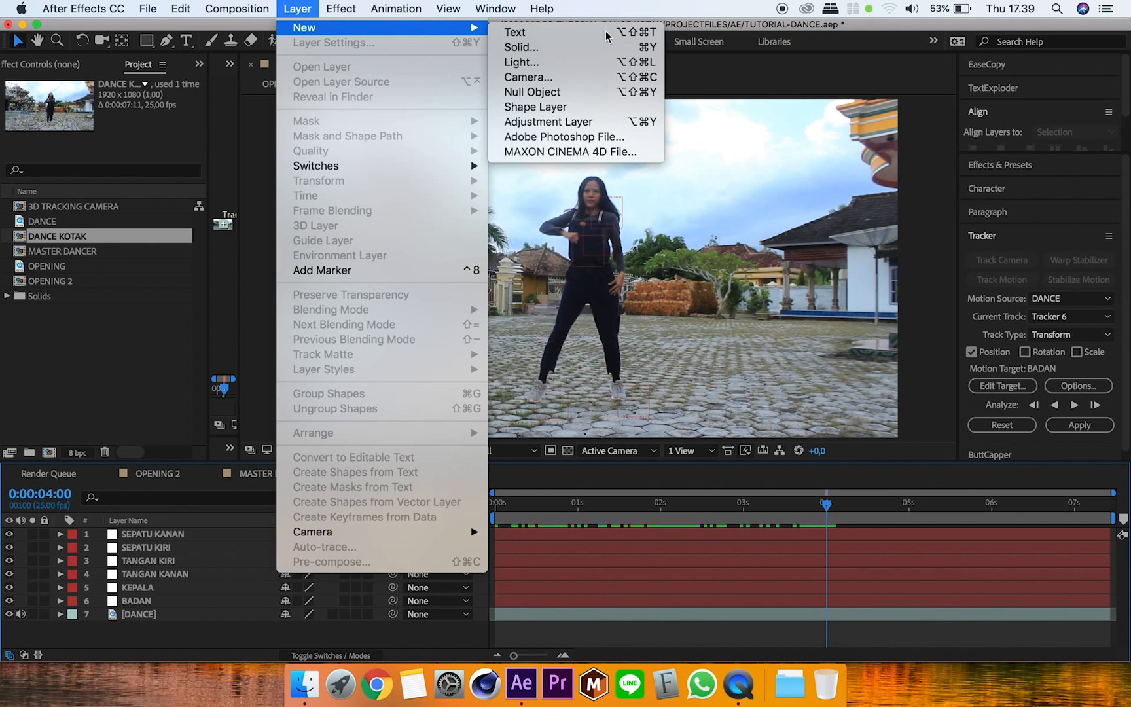
{"action": "left_click", "coordinate": [589, 48]}
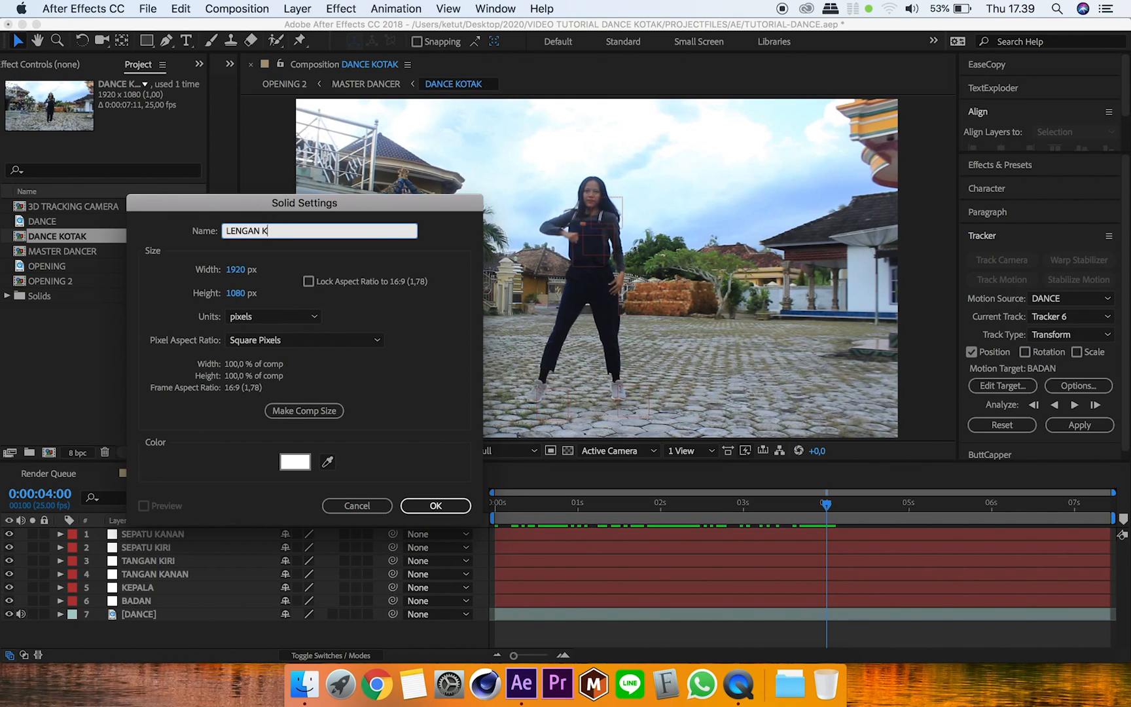
{"action": "type", "text": "RI"}
Set the LENGAN KIRI solid's width to 80 px and height to 130 px and create it
{"action": "left_click", "coordinate": [231, 271]}
{"action": "left_click", "coordinate": [238, 293]}
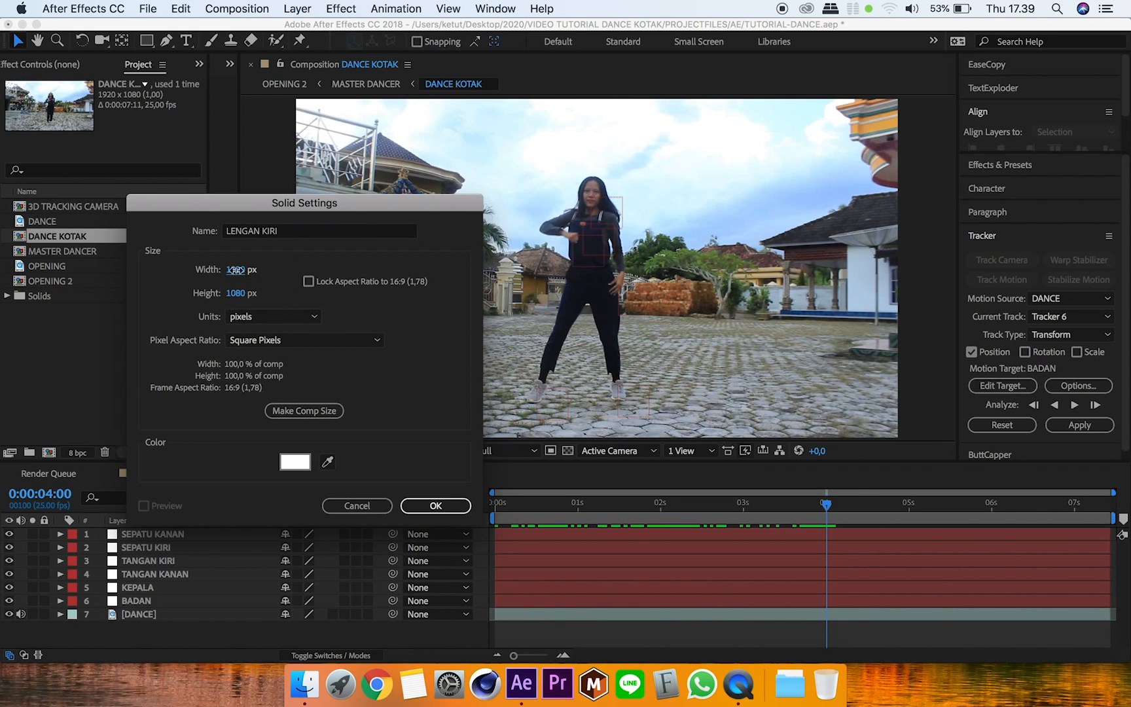
{"action": "left_click", "coordinate": [243, 272]}
{"action": "type", "text": "100"}
{"action": "key", "text": "BackSpace"}
{"action": "key", "text": "BackSpace"}
{"action": "type", "text": "80"}
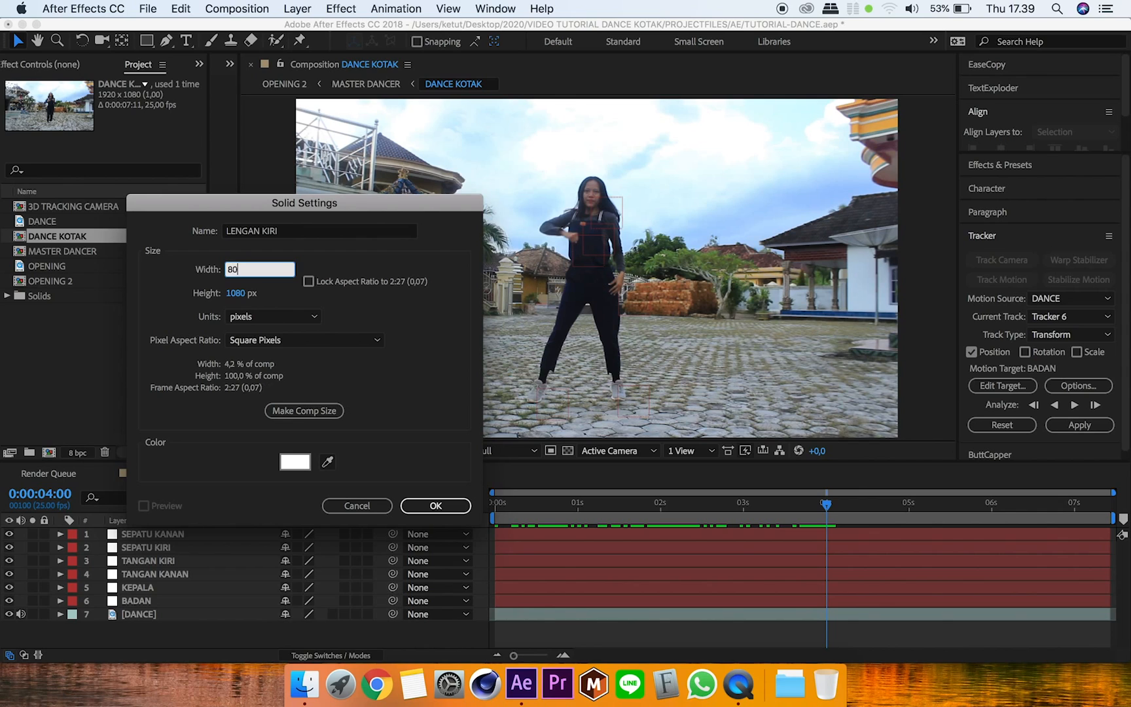
{"action": "left_click", "coordinate": [240, 288]}
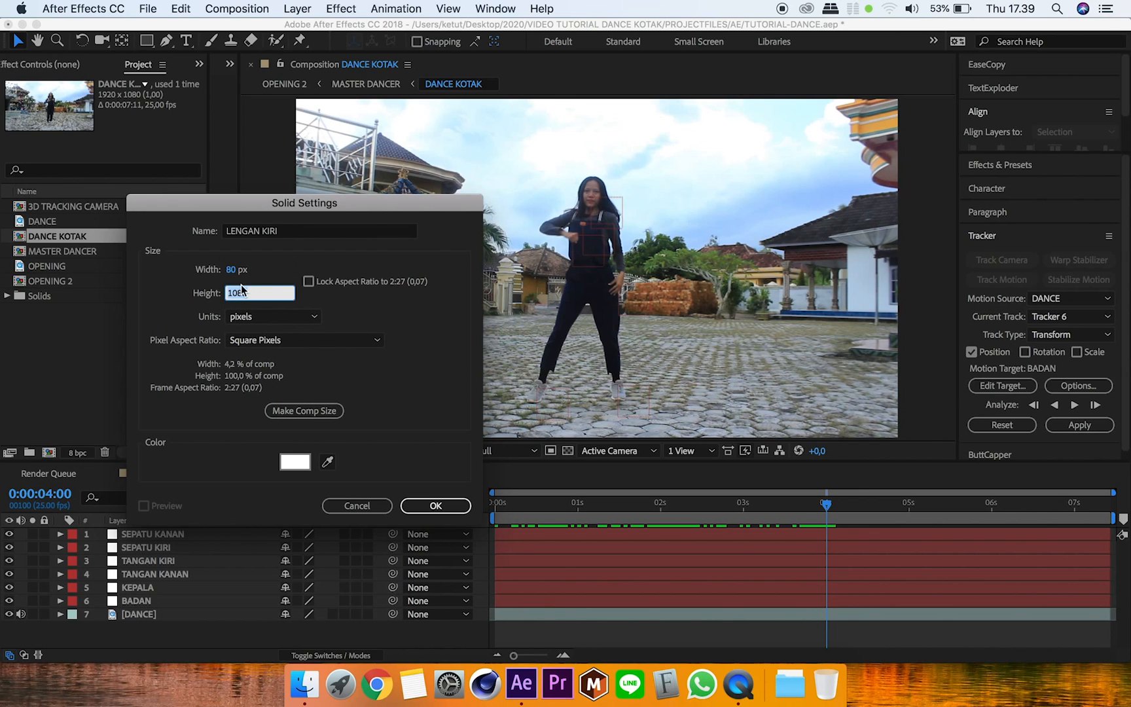
{"action": "type", "text": "130"}
{"action": "left_click", "coordinate": [456, 328]}
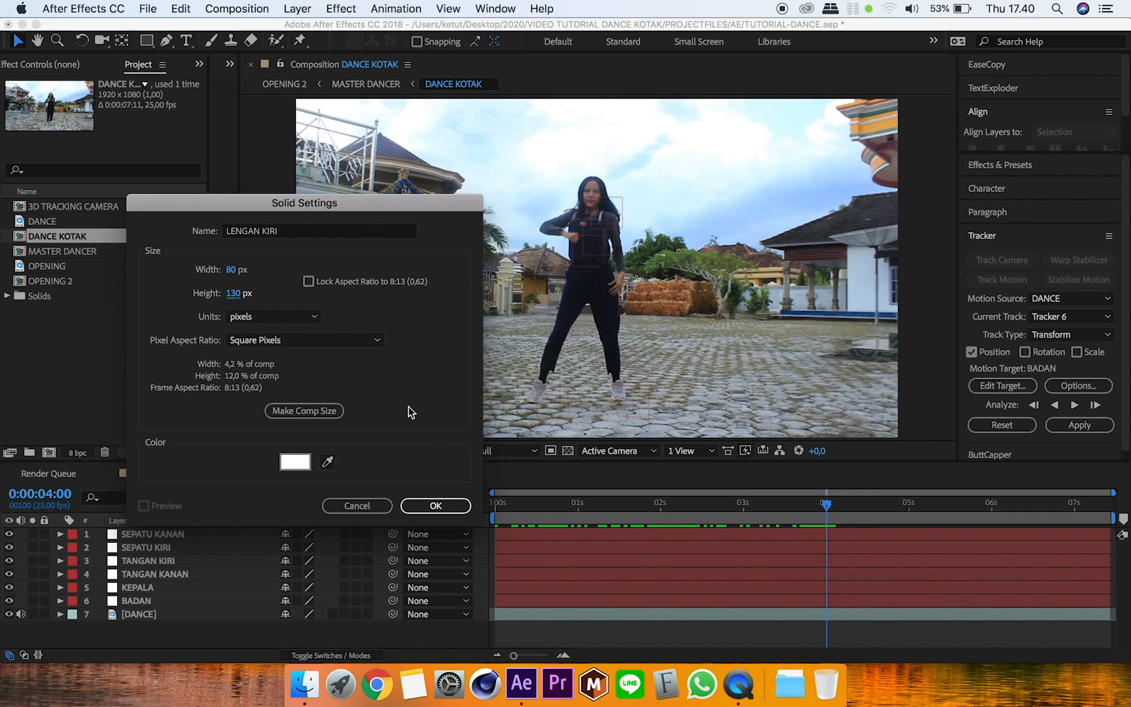
{"action": "left_click", "coordinate": [436, 506]}
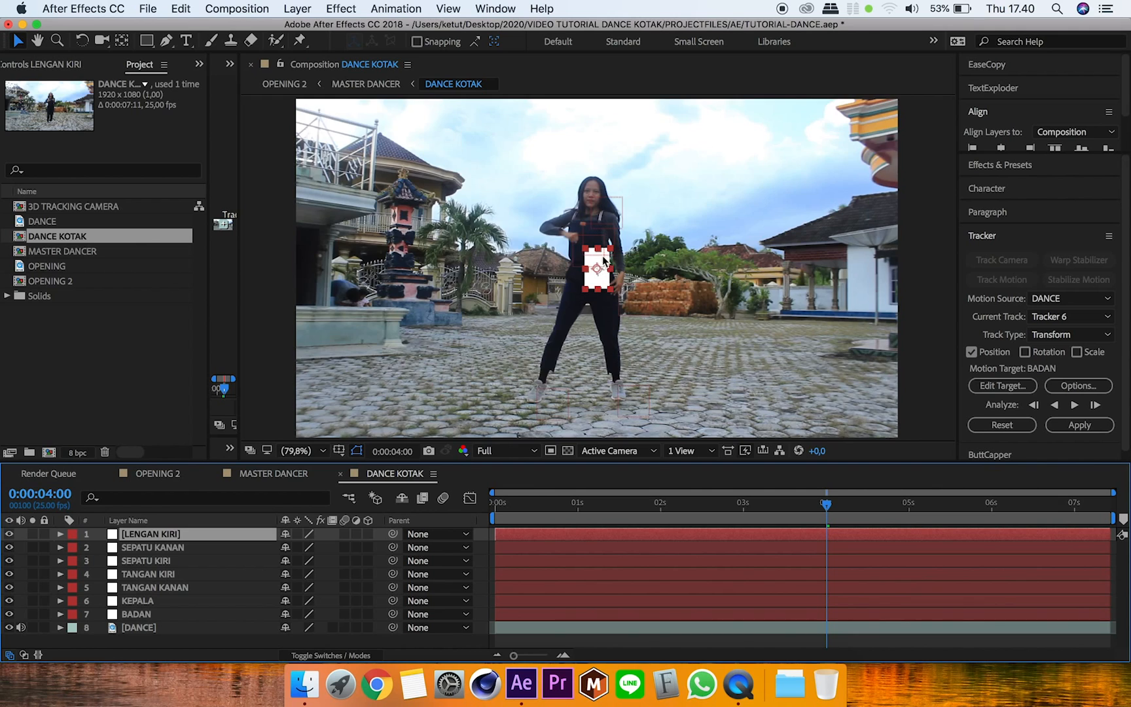
Go to 0:00:02:13, where the dancer turns sideways, and move the LENGAN KIRI solid over her upper arm at 400% zoom
{"action": "scroll", "coordinate": [605, 258], "scroll_direction": "up", "scroll_amount": 5}
{"action": "left_click_drag", "start_coordinate": [619, 277], "coordinate": [620, 310]}
{"action": "left_click_drag", "start_coordinate": [695, 274], "coordinate": [899, 334]}
{"action": "left_click_drag", "start_coordinate": [828, 505], "coordinate": [408, 560]}
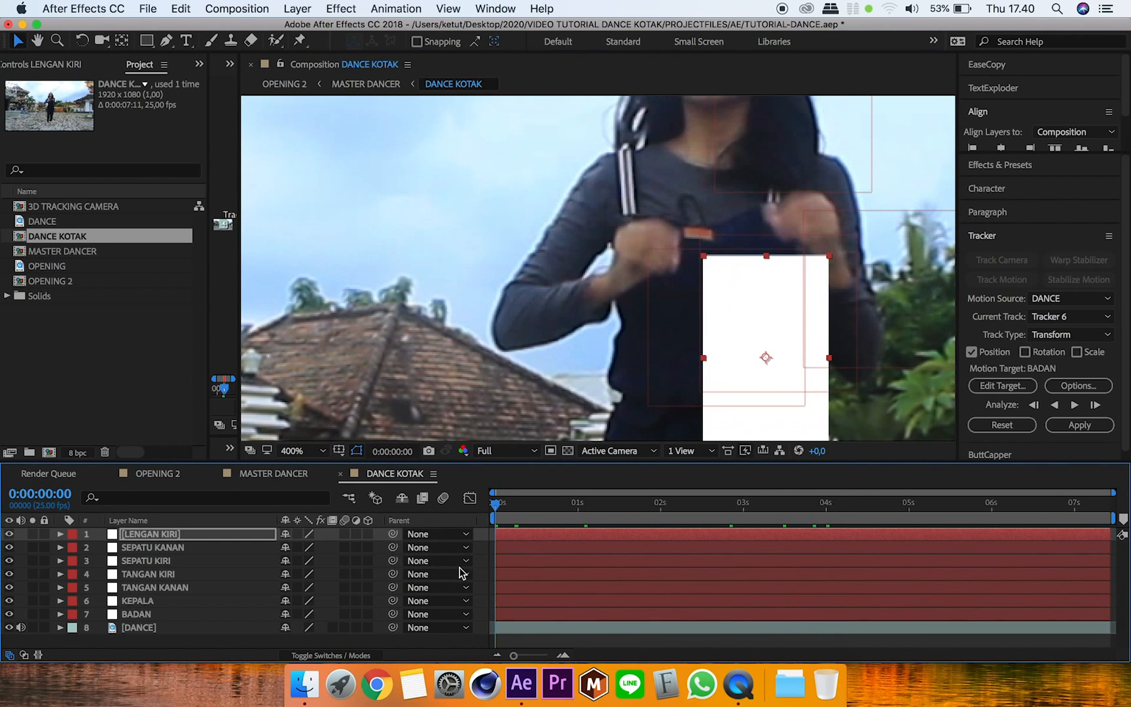
{"action": "left_click_drag", "start_coordinate": [485, 573], "coordinate": [704, 538]}
{"action": "left_click_drag", "start_coordinate": [772, 359], "coordinate": [613, 256]}
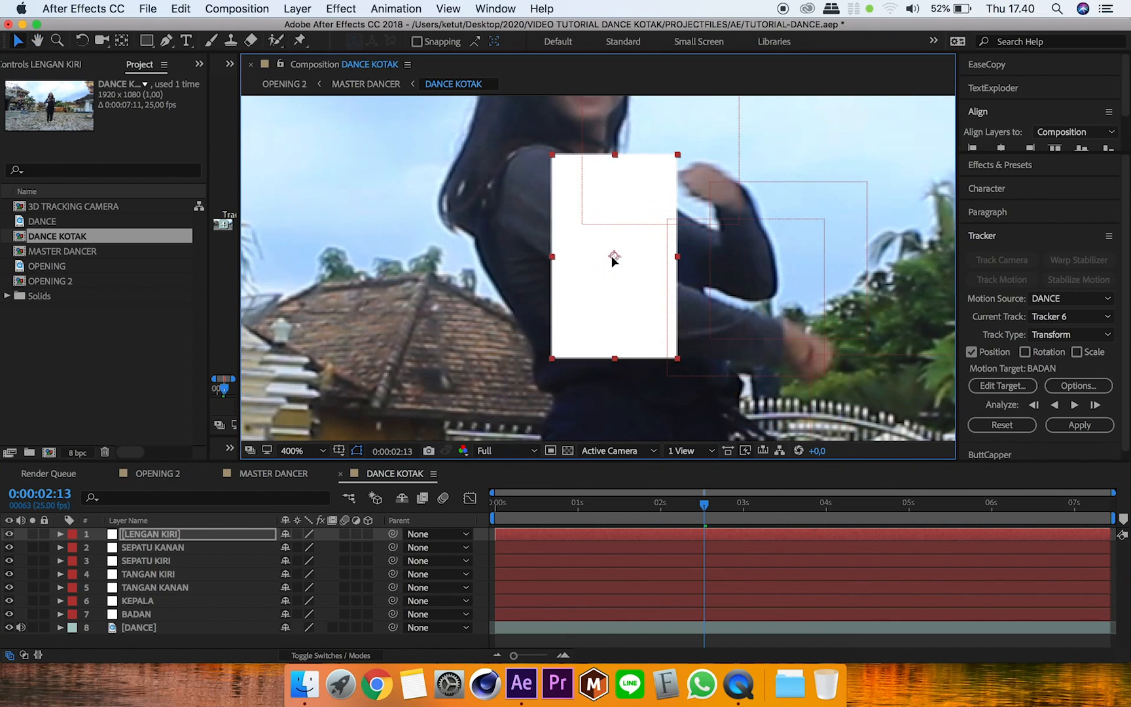
Set the LENGAN KIRI layer's opacity to 50%
{"action": "left_click", "coordinate": [189, 534]}
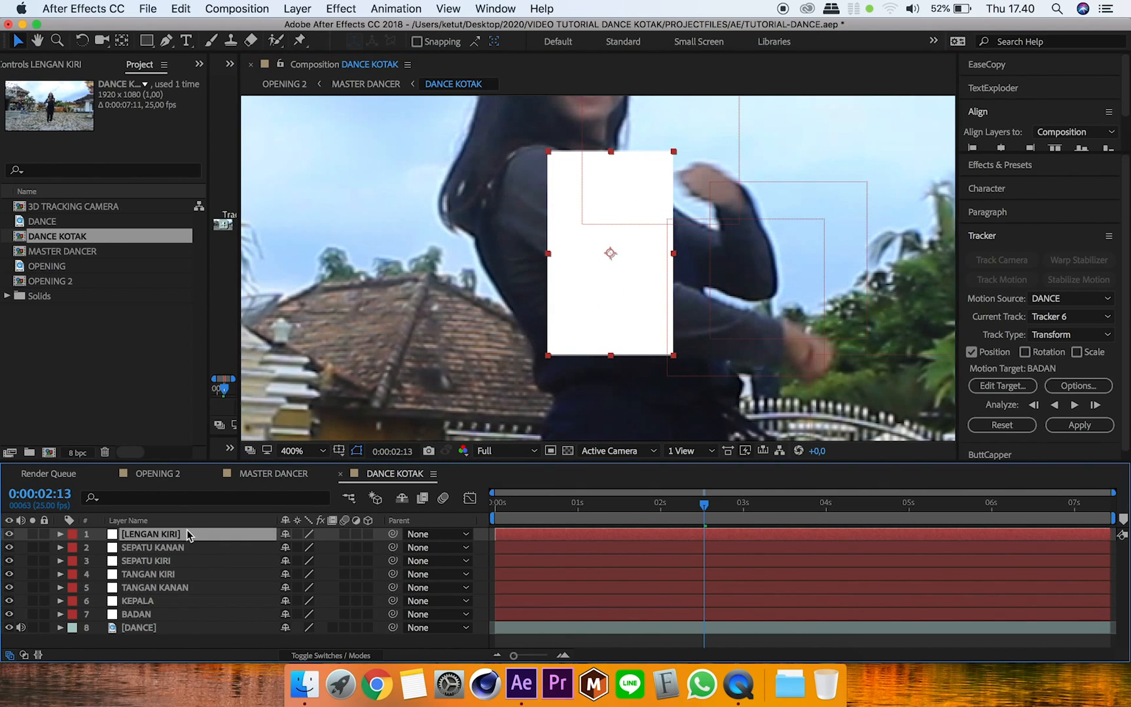
{"action": "key", "text": "t"}
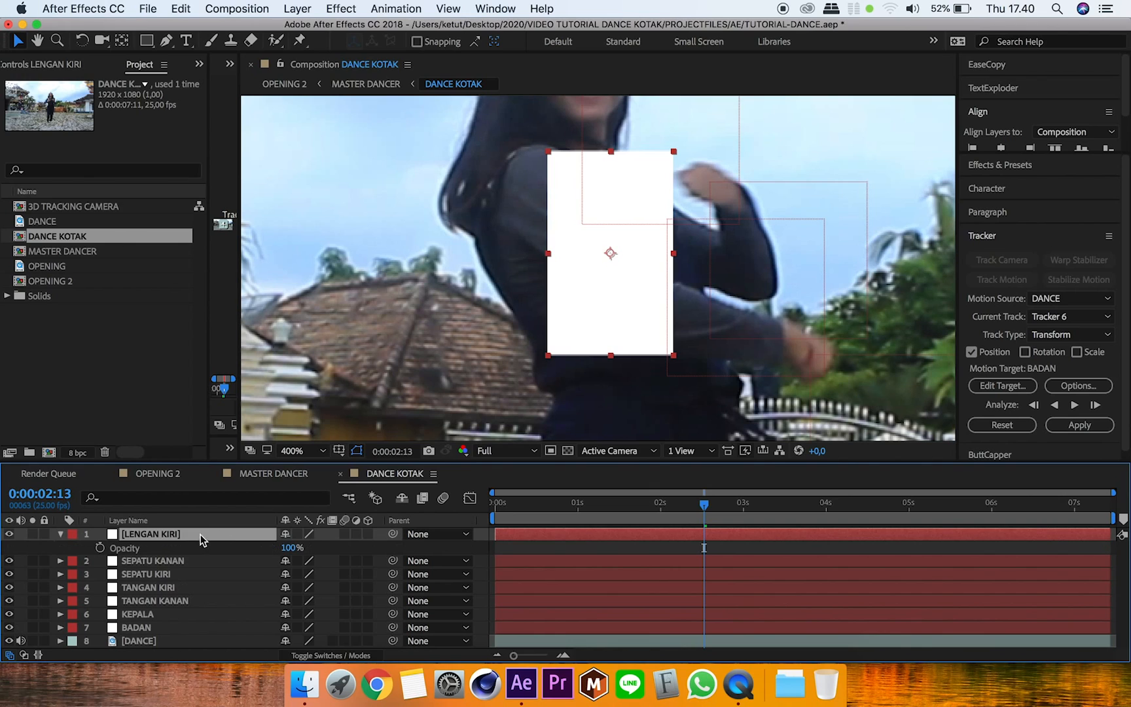
{"action": "left_click", "coordinate": [296, 547]}
{"action": "type", "text": "50"}
{"action": "key", "text": "Return"}
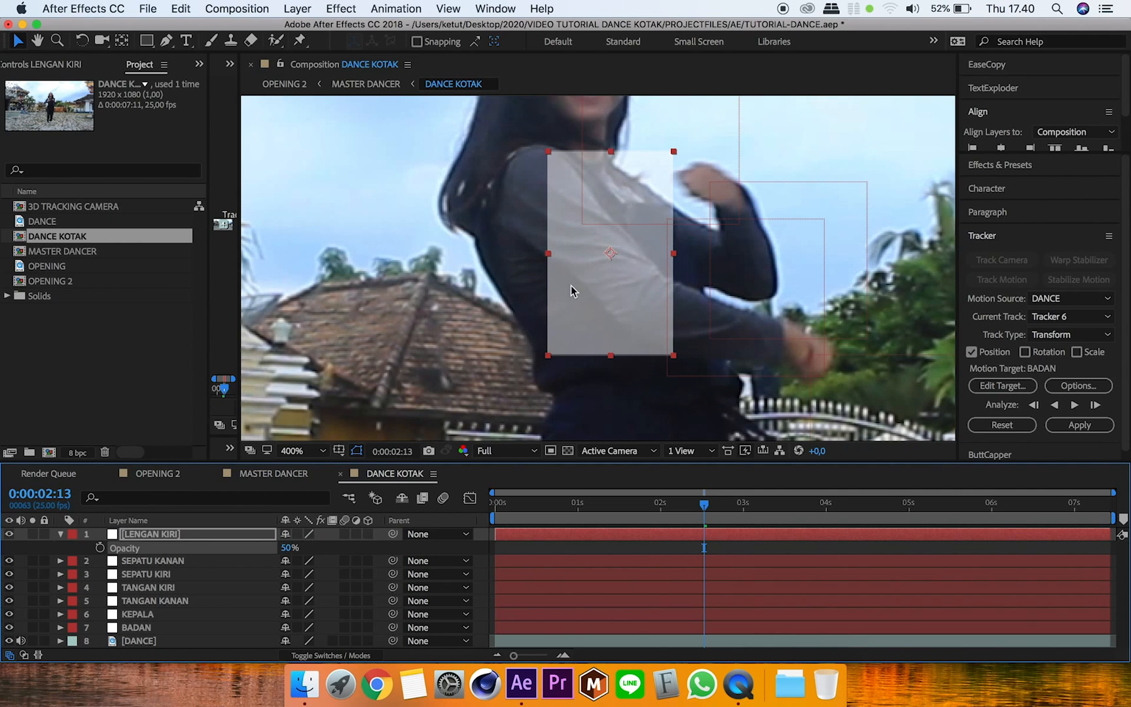
Rotate the LENGAN KIRI solid to -44° and reposition it along the dancer's upper arm
{"action": "left_click_drag", "start_coordinate": [611, 252], "coordinate": [604, 260]}
{"action": "key", "text": "r"}
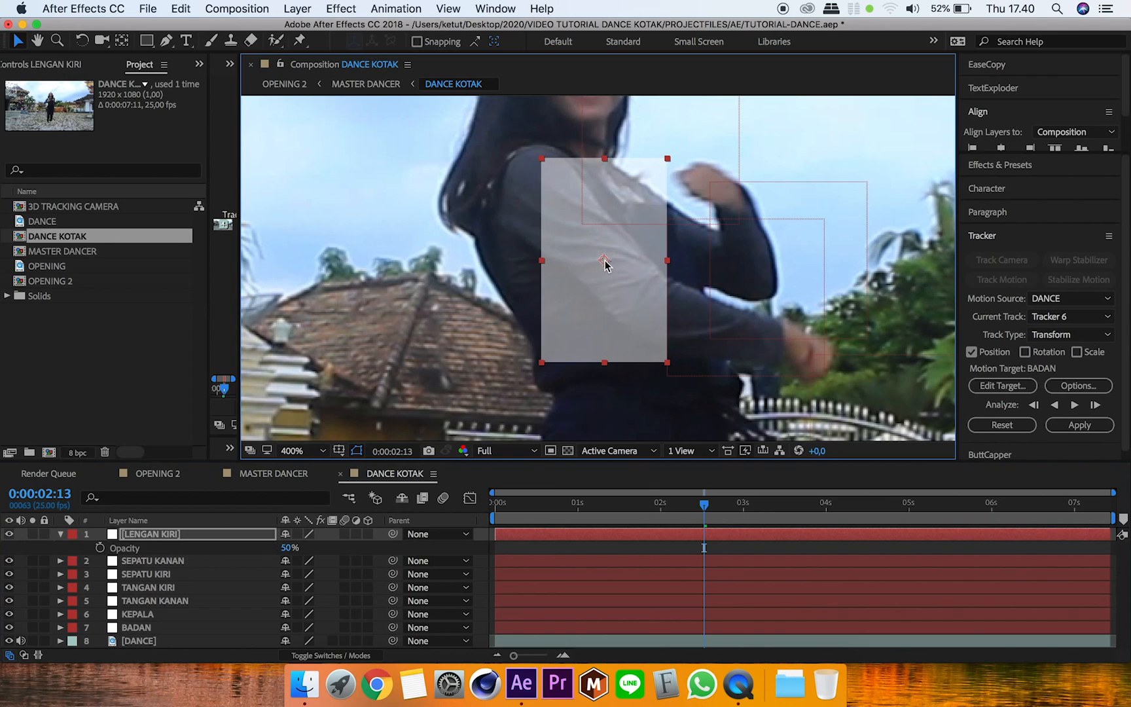
{"action": "left_click_drag", "start_coordinate": [303, 547], "coordinate": [270, 550]}
{"action": "left_click_drag", "start_coordinate": [602, 255], "coordinate": [593, 242]}
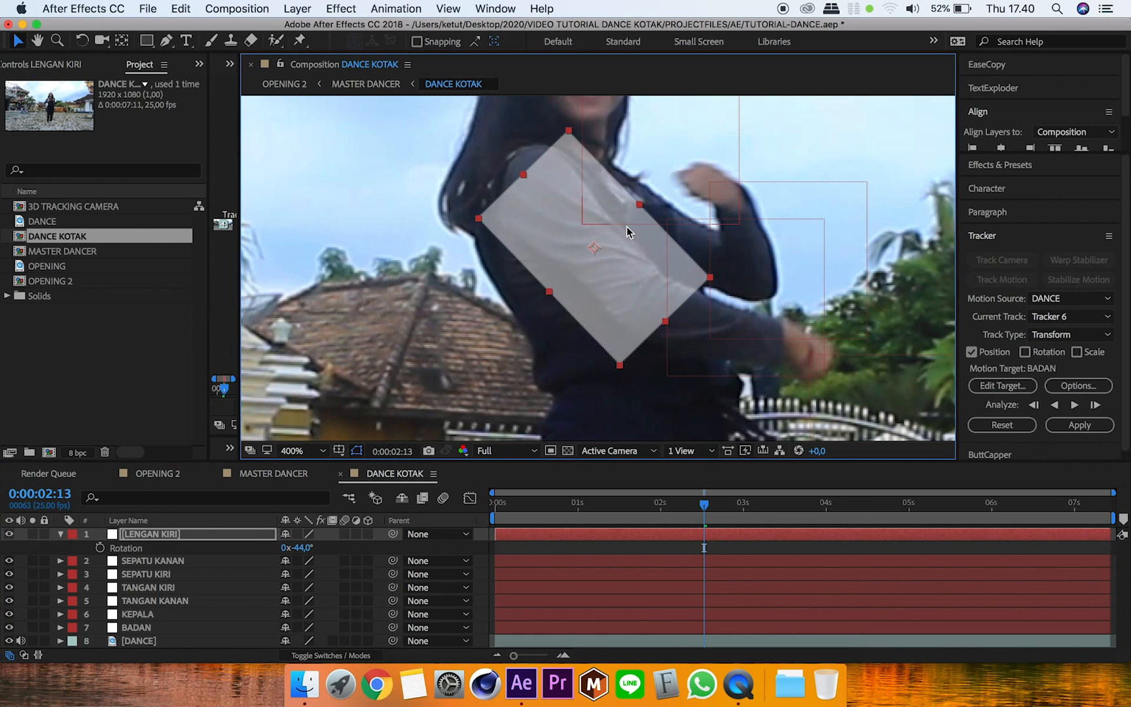
Set the LENGAN KIRI solid's width to 50 px and shift it up toward the shoulder to cover the upper arm
{"action": "left_click", "coordinate": [165, 535]}
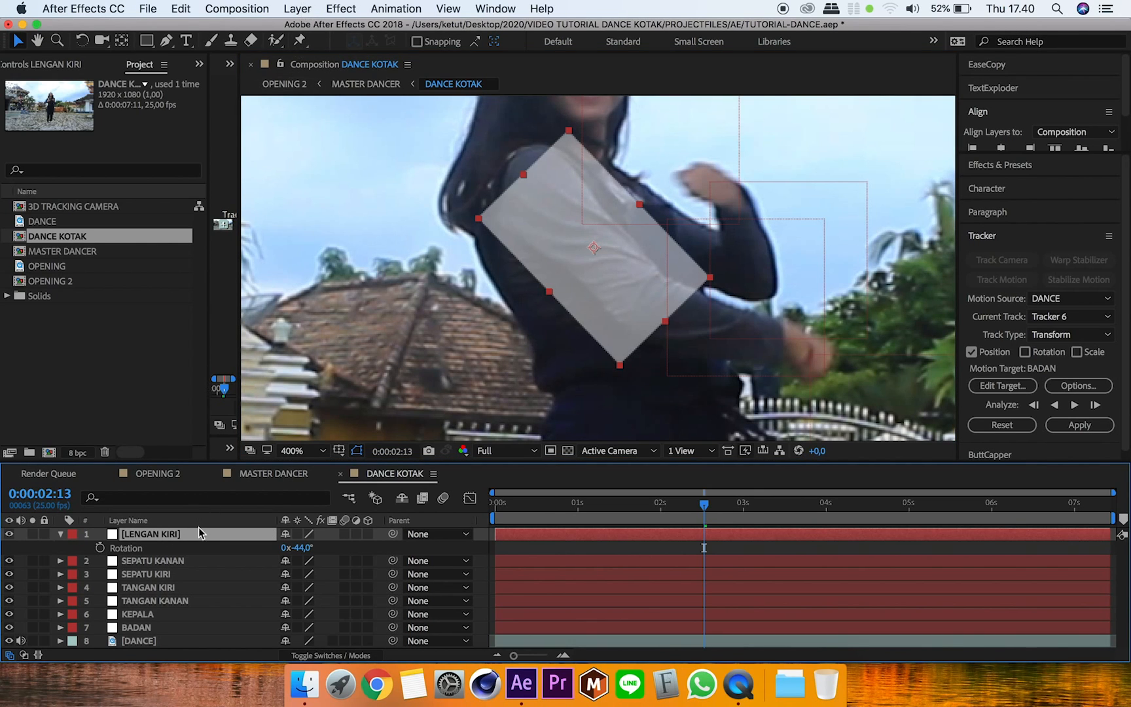
{"action": "left_click", "coordinate": [302, 9]}
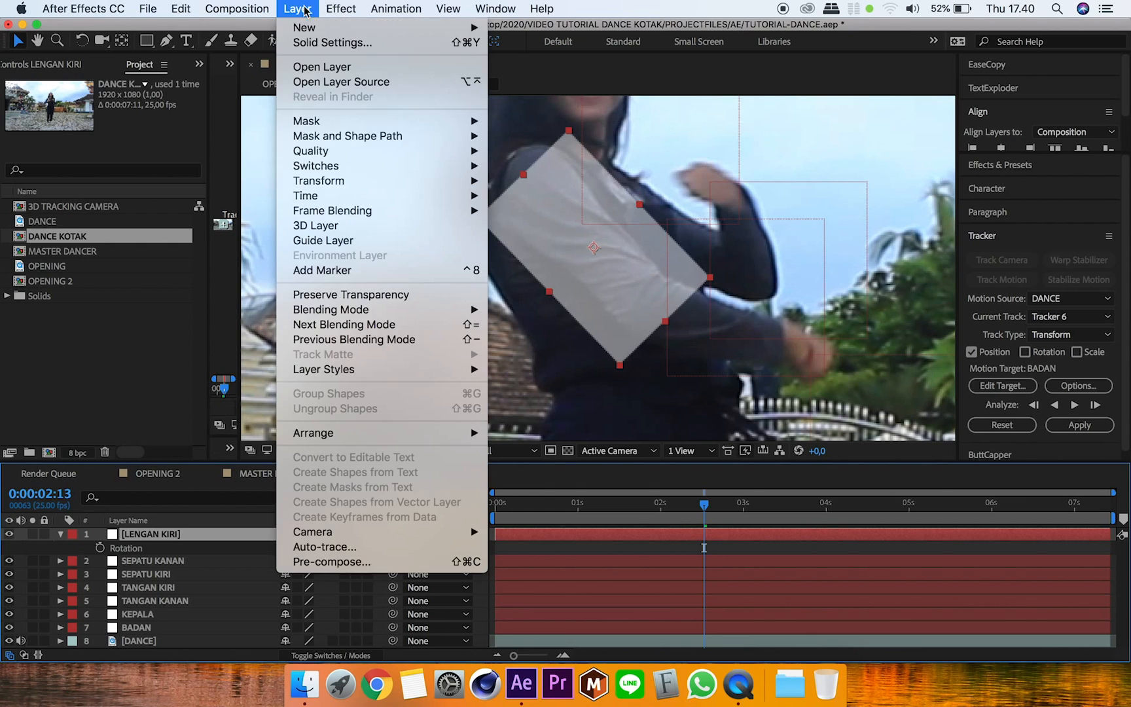
{"action": "left_click", "coordinate": [319, 41]}
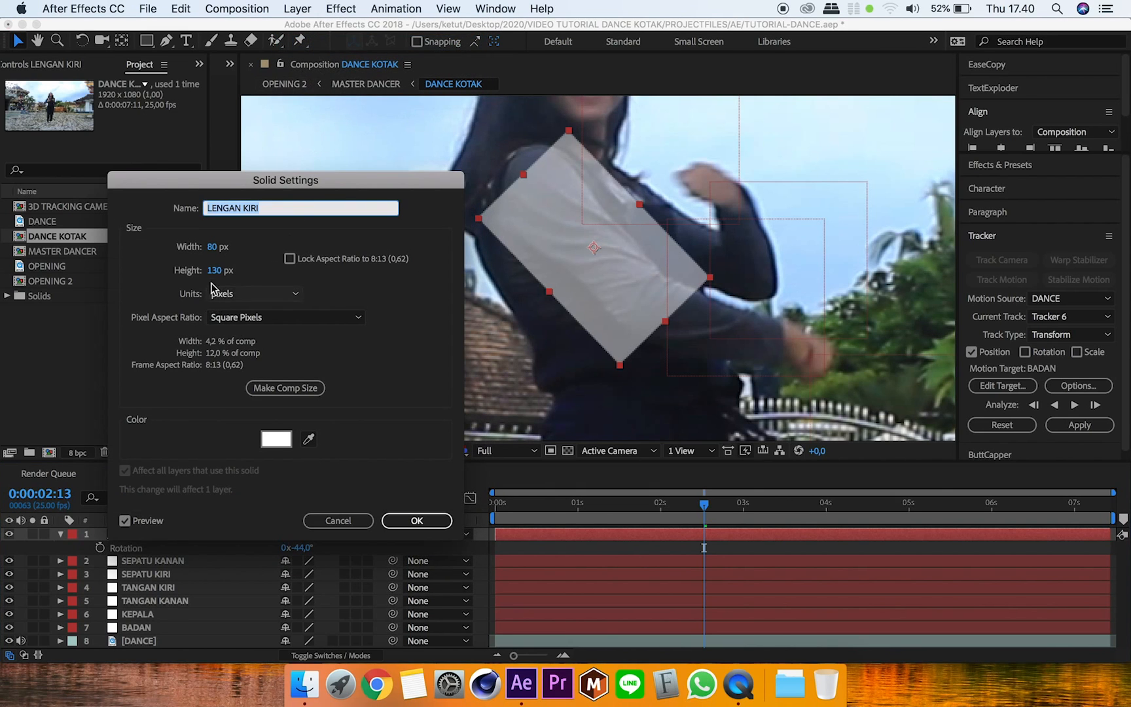
{"action": "left_click", "coordinate": [213, 246]}
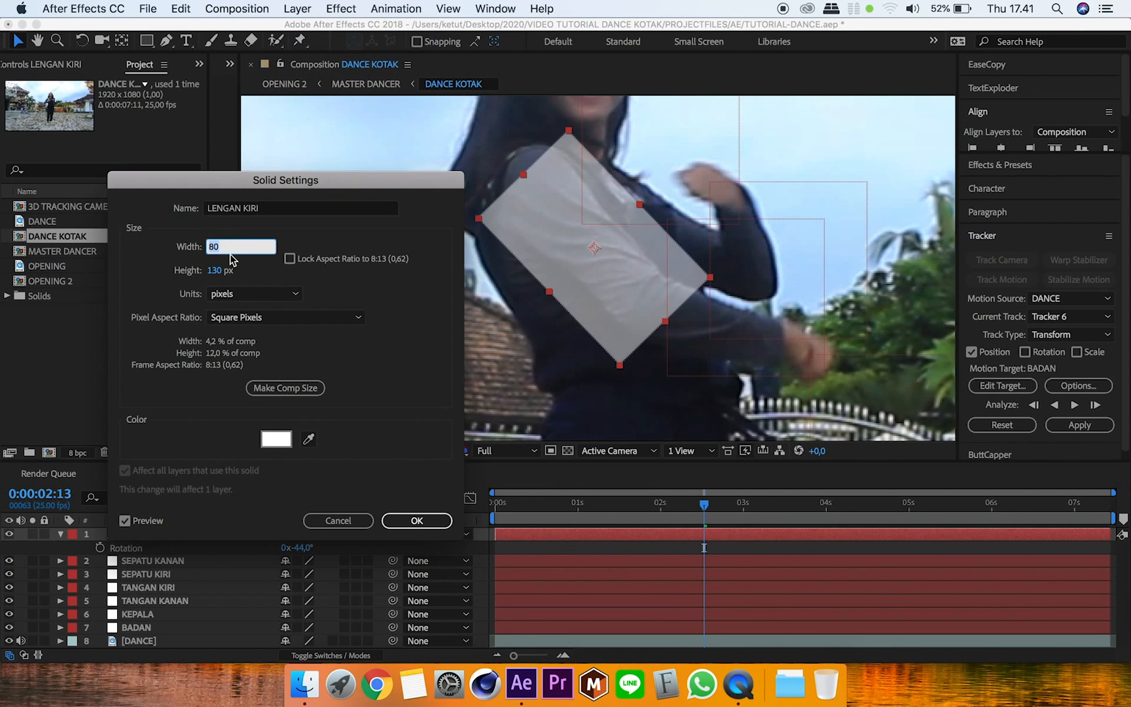
{"action": "type", "text": "50"}
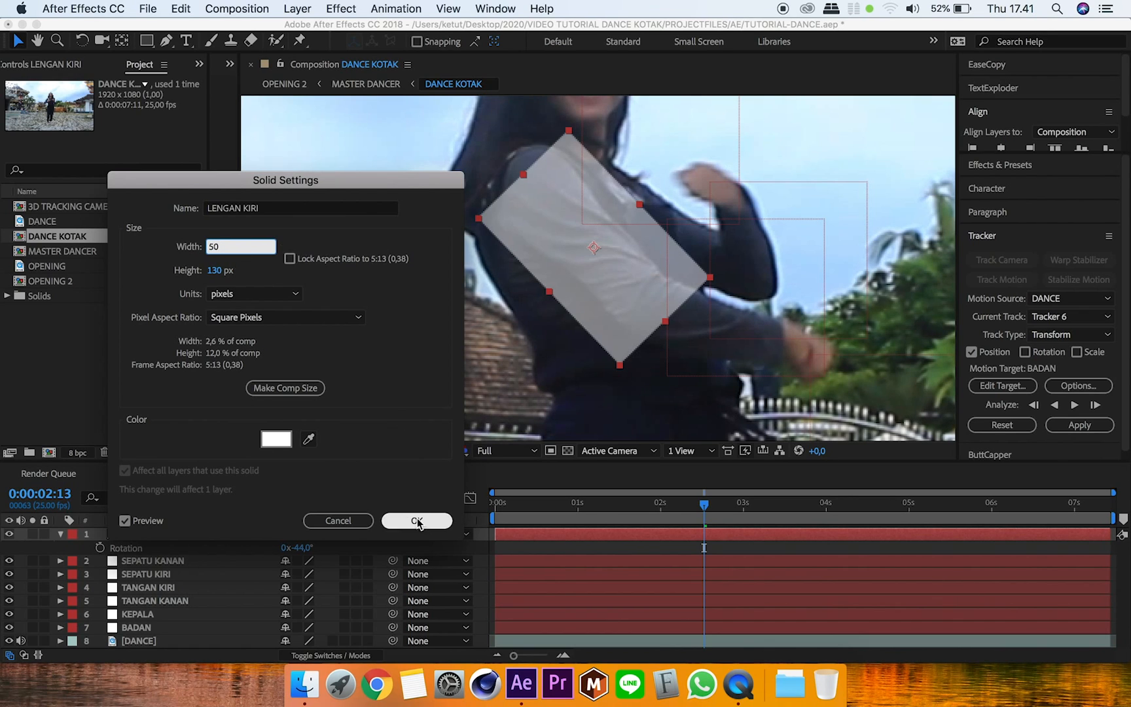
{"action": "left_click", "coordinate": [394, 472]}
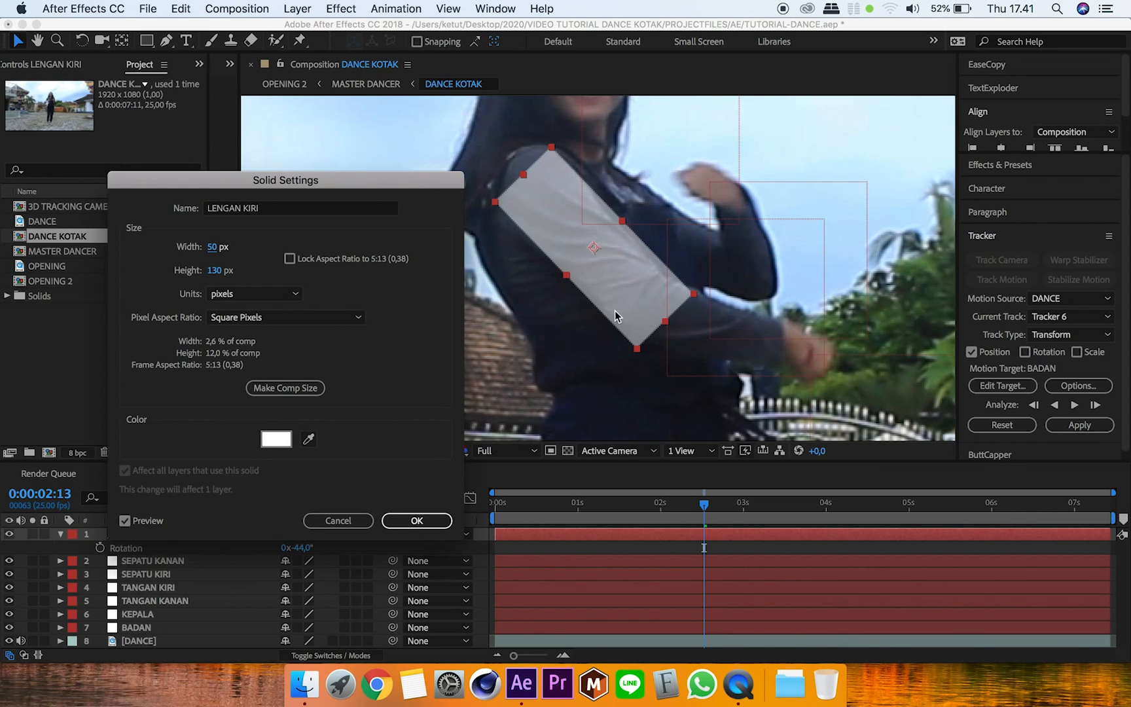
{"action": "left_click", "coordinate": [414, 519]}
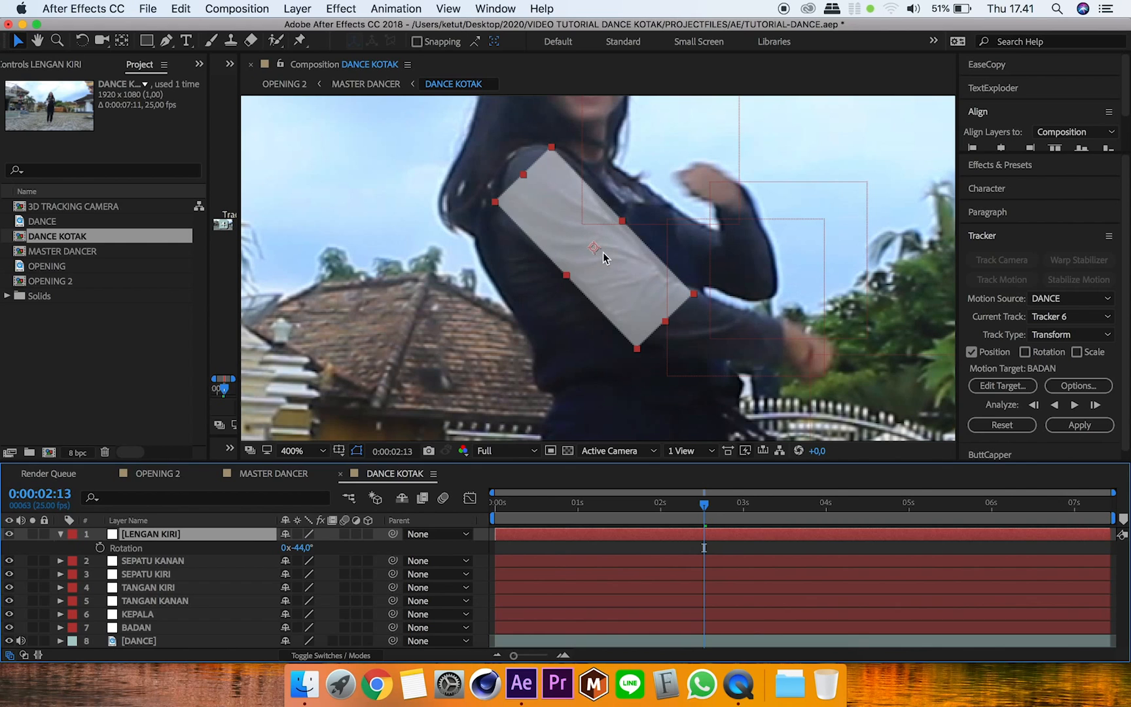
{"action": "left_click_drag", "start_coordinate": [596, 247], "coordinate": [579, 226]}
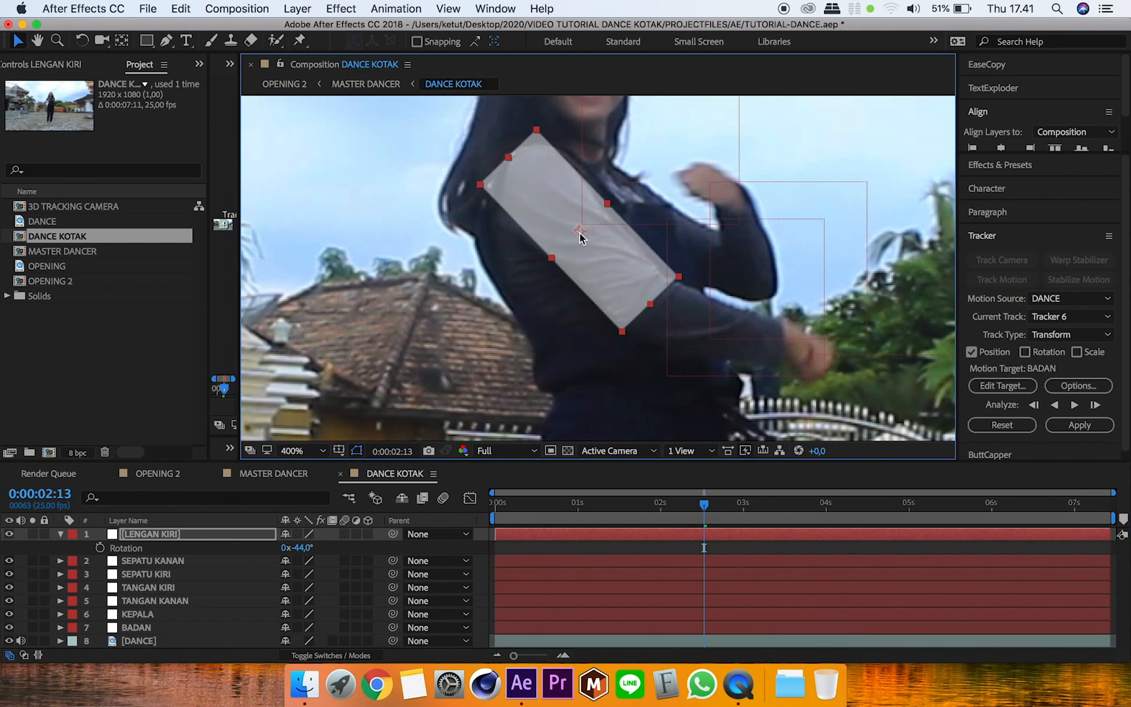
Add a new null object above the LENGAN KIRI solid and rename it LENGAN KIRI NULL
{"action": "left_click", "coordinate": [544, 535]}
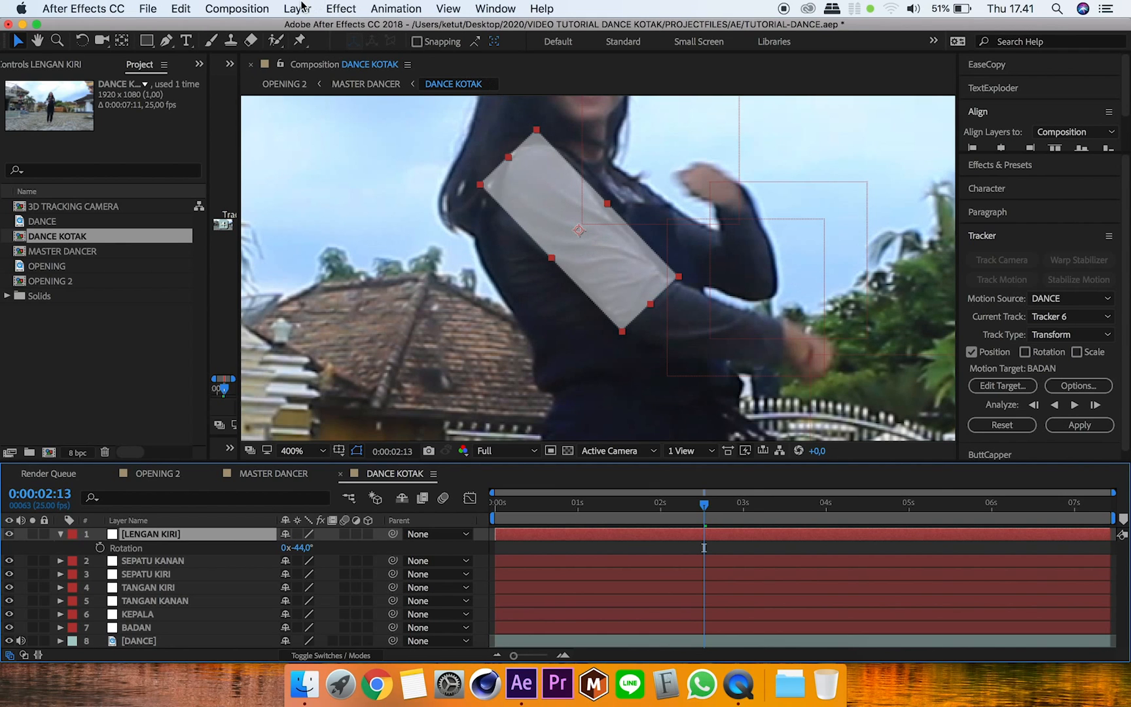
{"action": "left_click", "coordinate": [298, 8]}
{"action": "left_click", "coordinate": [298, 8]}
{"action": "left_click", "coordinate": [298, 9]}
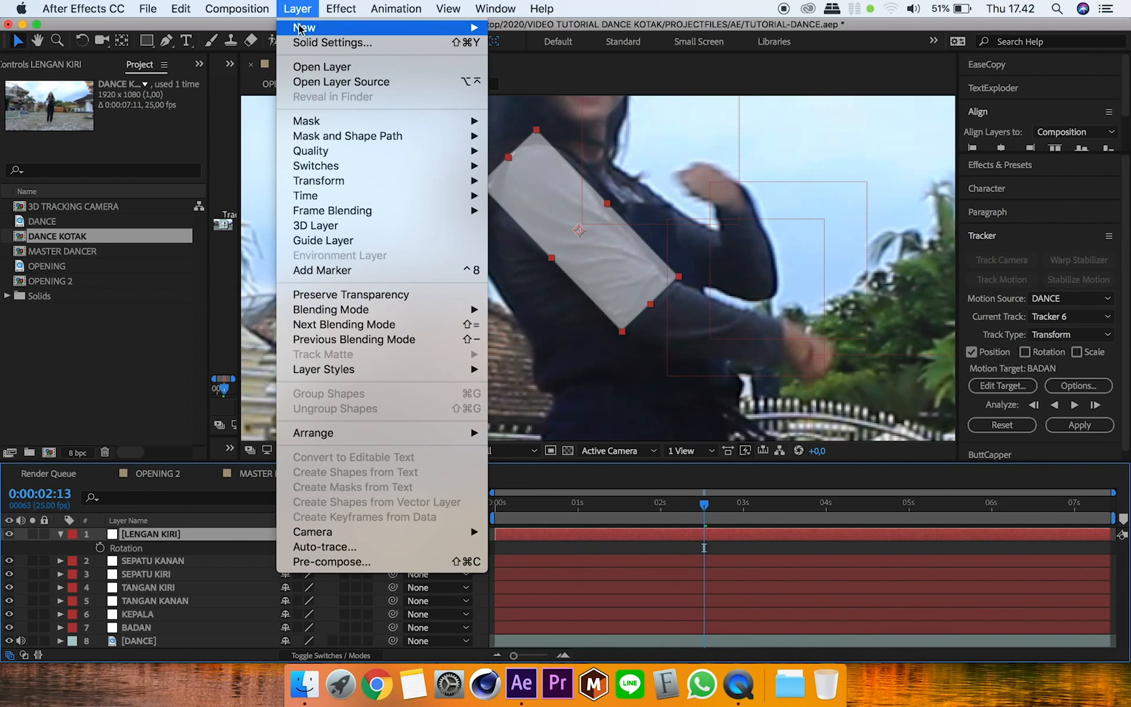
{"action": "mouse_move", "coordinate": [395, 30]}
{"action": "left_click", "coordinate": [532, 92]}
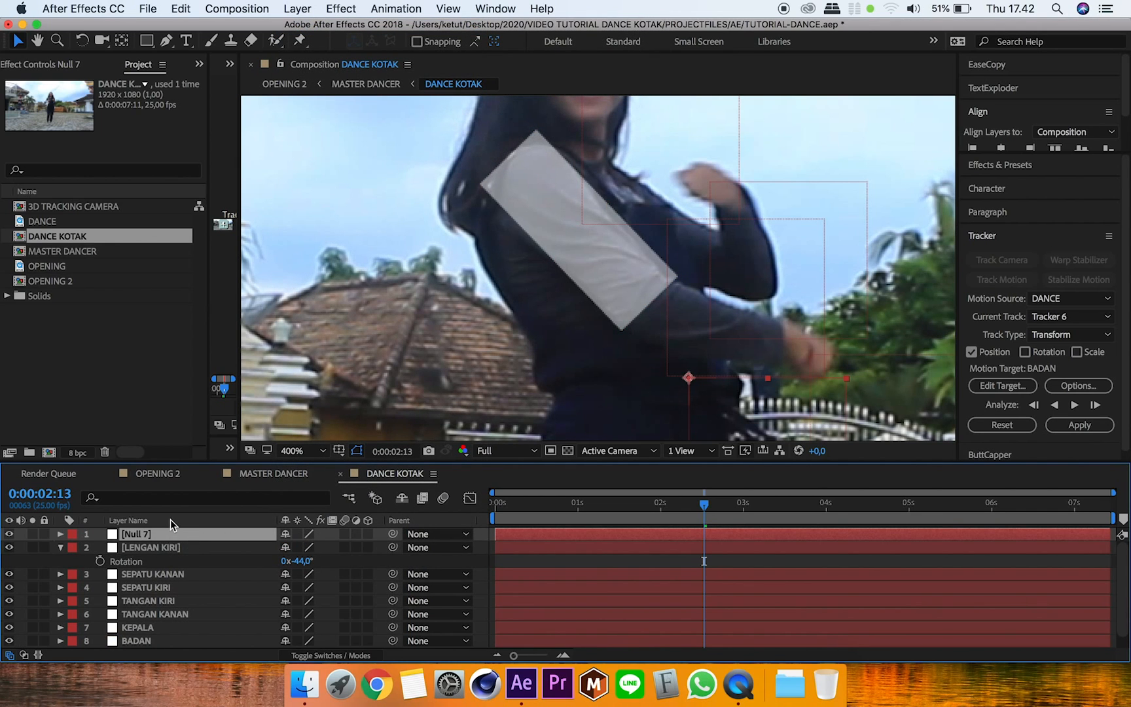
{"action": "key", "text": "Return"}
{"action": "type", "text": "LENGAN KIRI"}
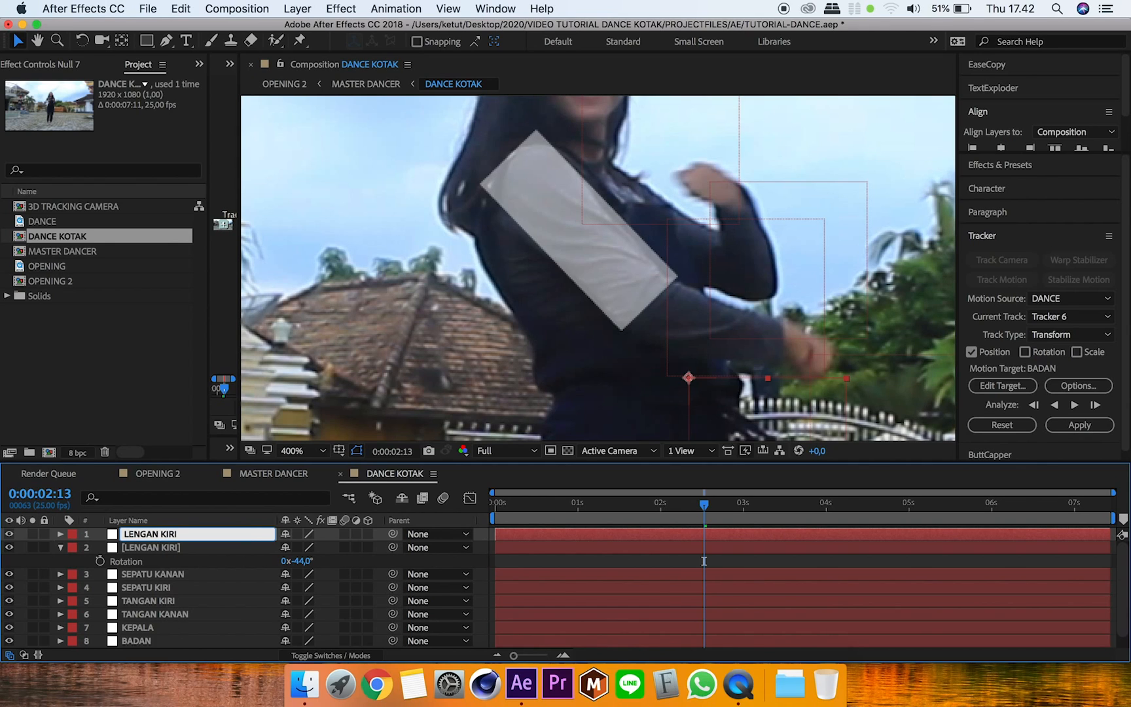
{"action": "type", "text": "NULL"}
{"action": "key", "text": "Return"}
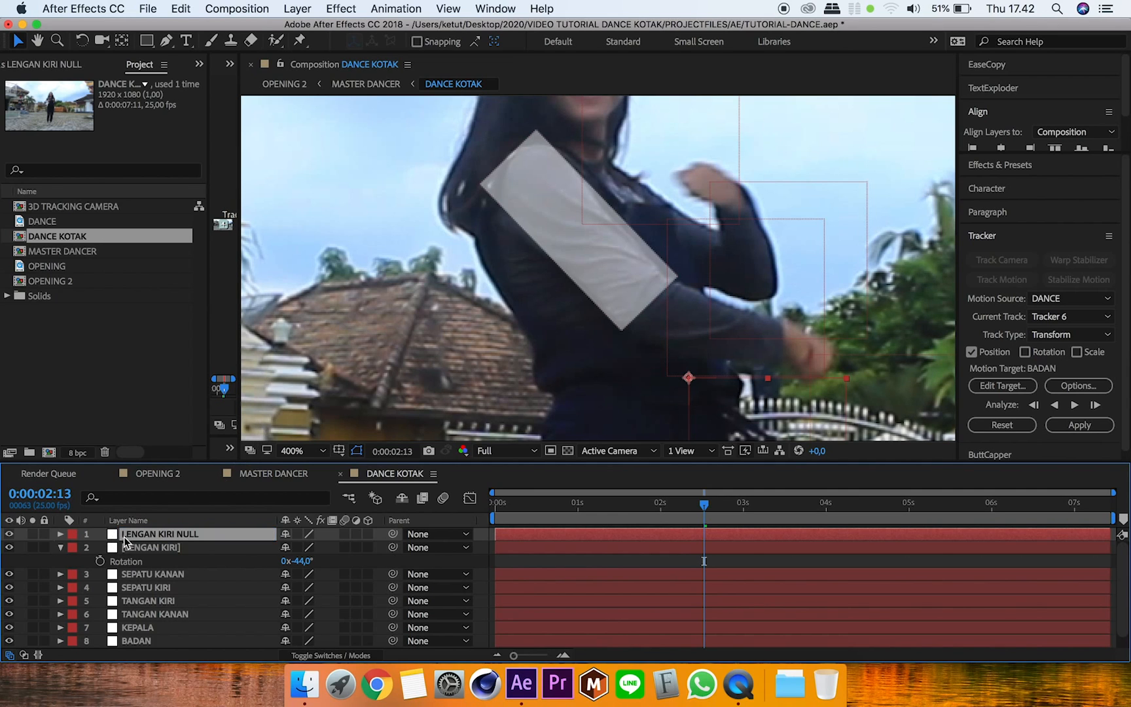
Collapse the LENGAN KIRI layer's properties and hide the six tracking null layers from SEPATU KANAN to BADAN
{"action": "left_click", "coordinate": [148, 546]}
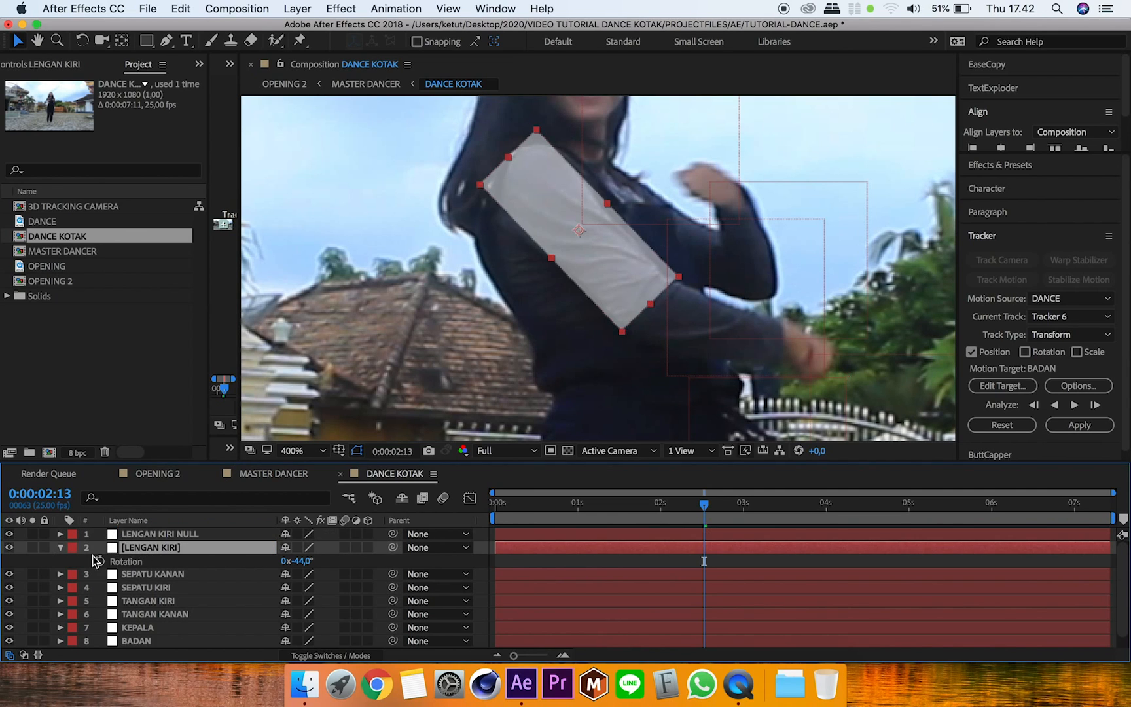
{"action": "left_click", "coordinate": [60, 548]}
{"action": "left_click", "coordinate": [155, 560]}
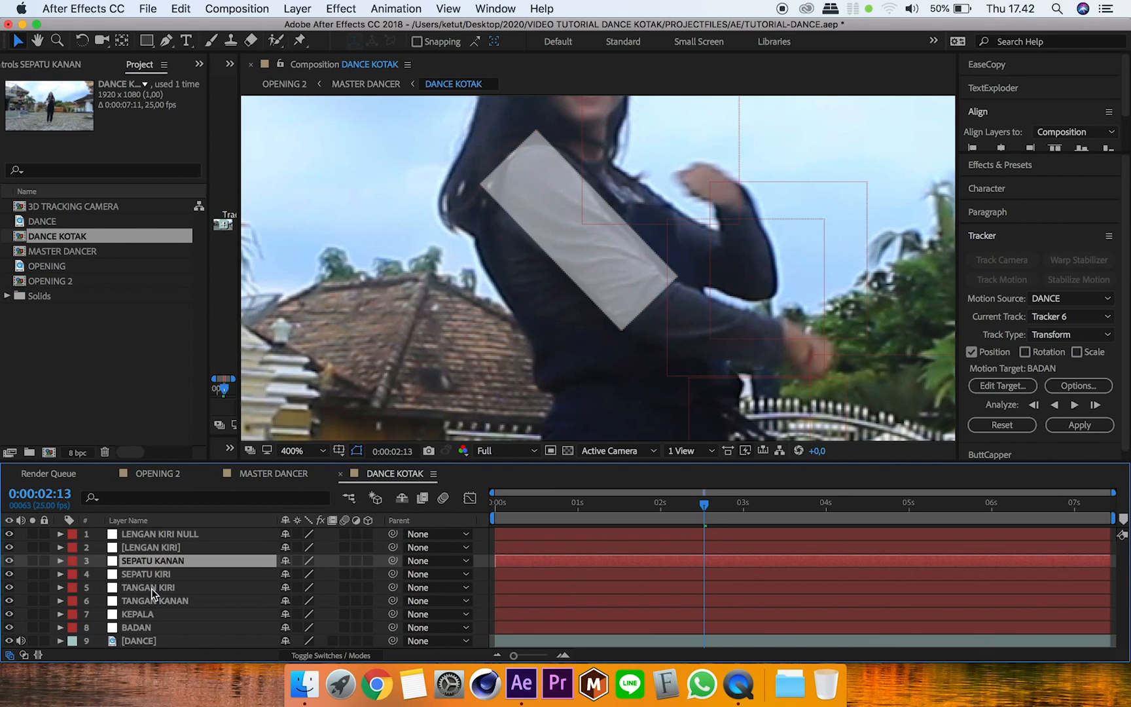
{"action": "left_click", "coordinate": [146, 626], "text": "shift"}
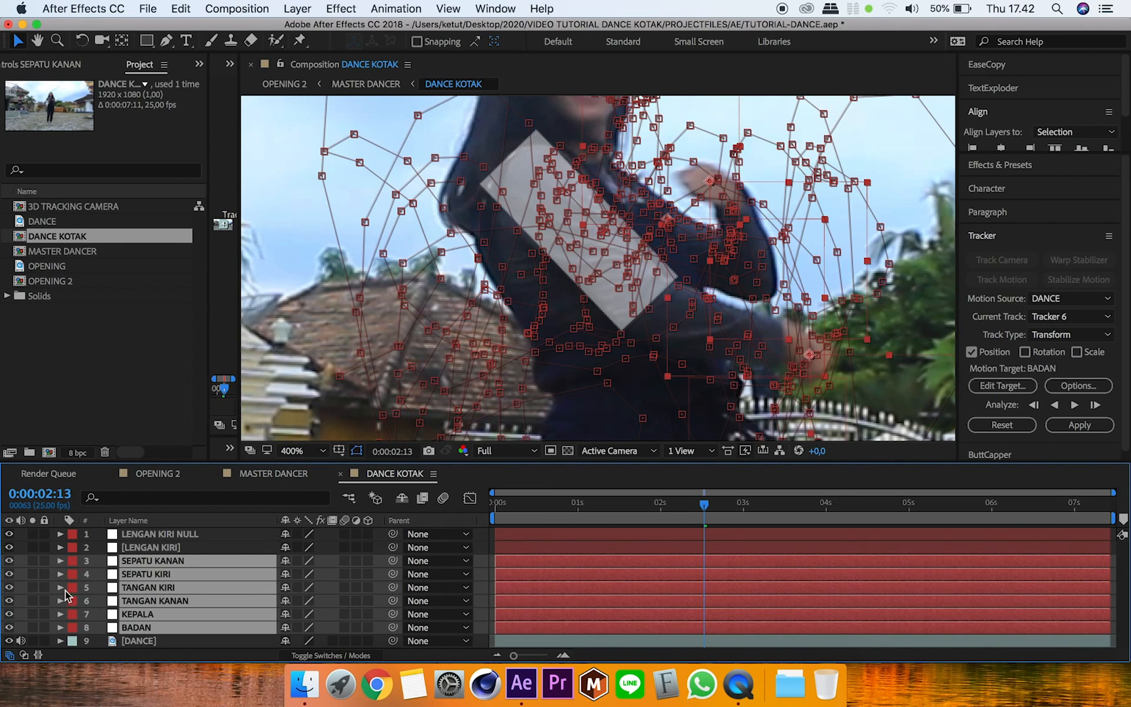
{"action": "left_click", "coordinate": [9, 561]}
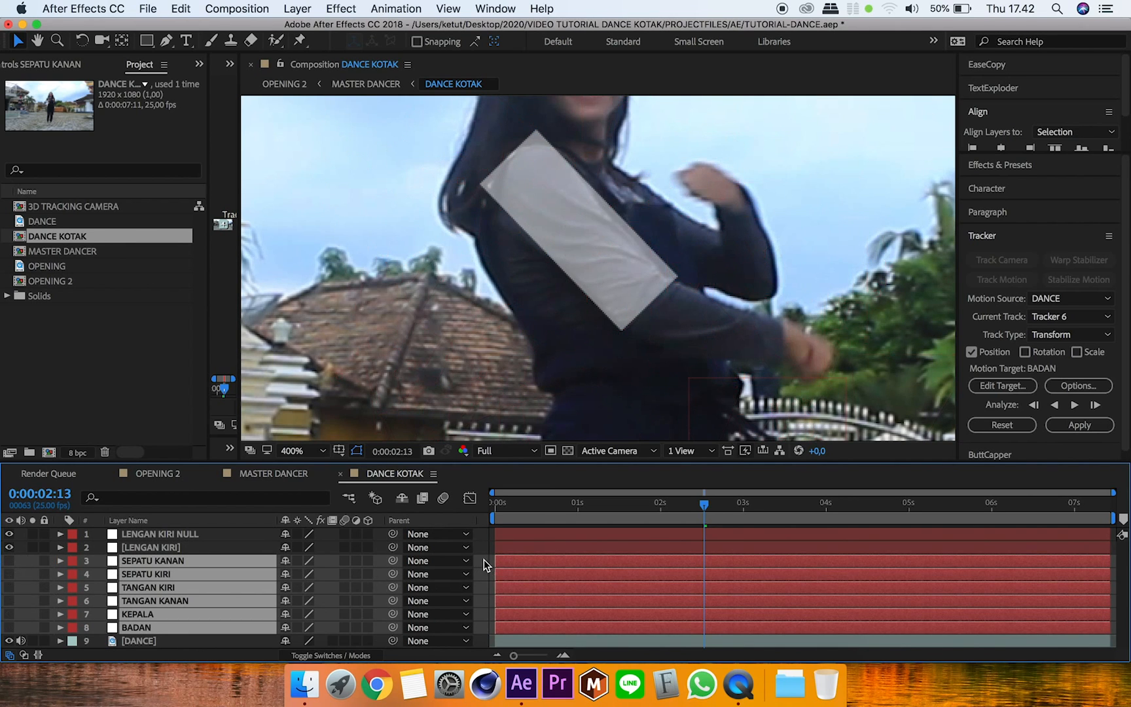
{"action": "left_click", "coordinate": [483, 559]}
Copy the LENGAN KIRI solid's position, 890, 446, onto LENGAN KIRI NULL
{"action": "left_click", "coordinate": [191, 535]}
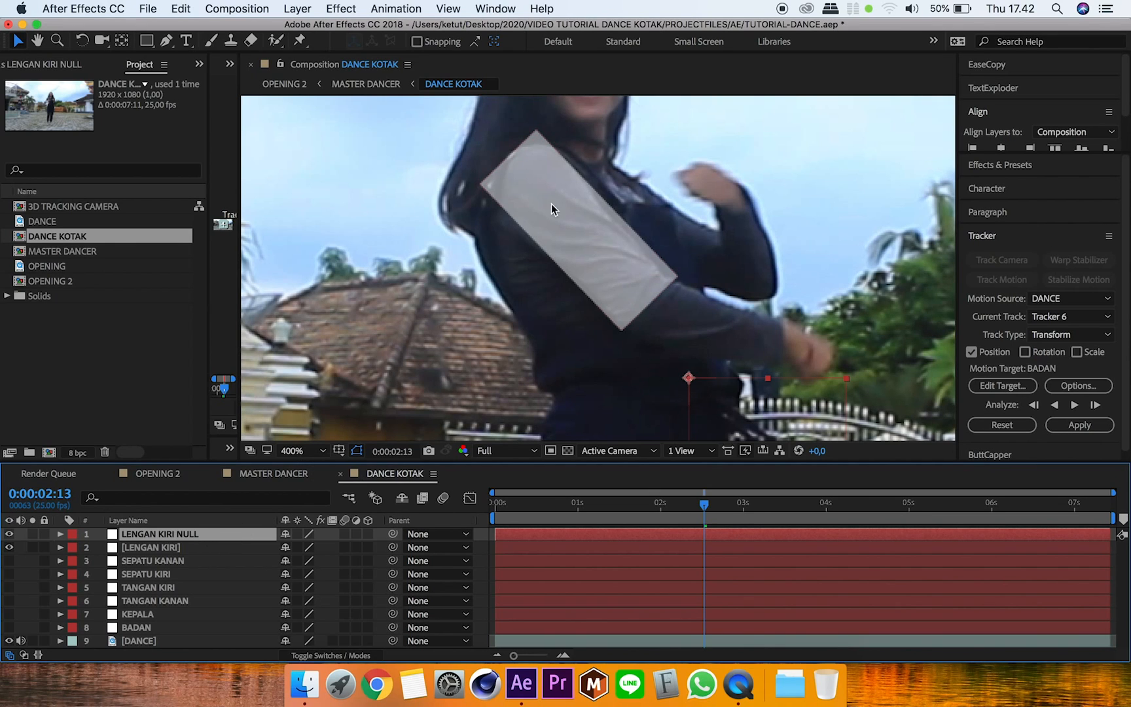
{"action": "left_click", "coordinate": [185, 547]}
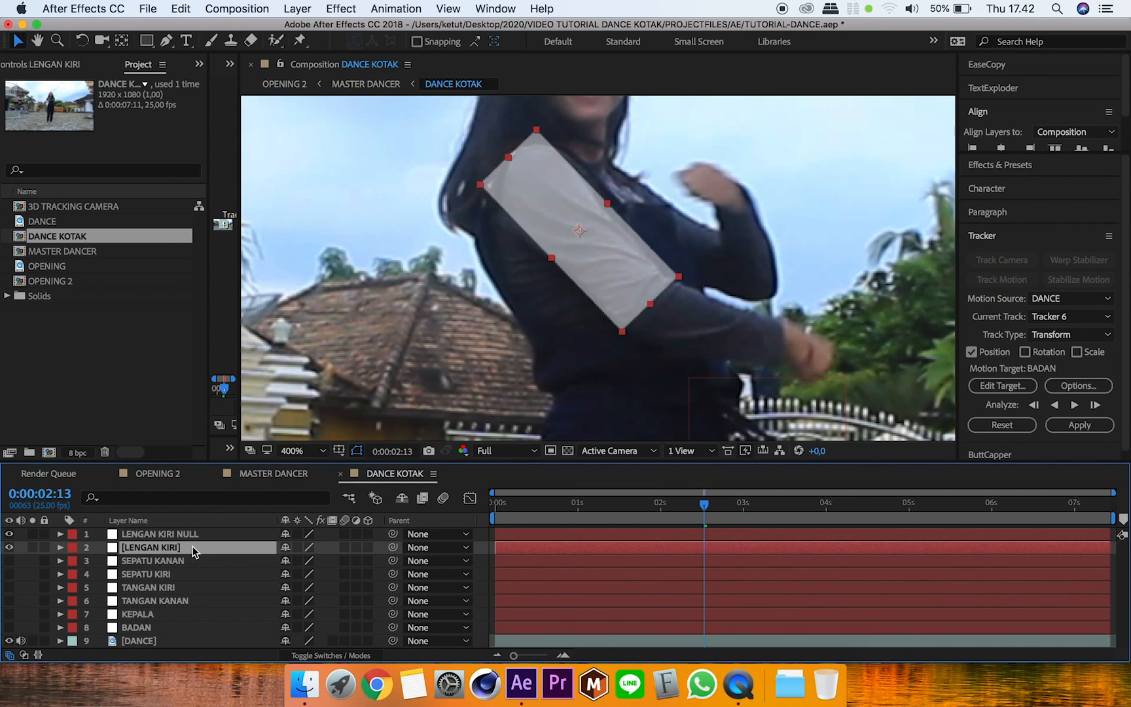
{"action": "key", "text": "p"}
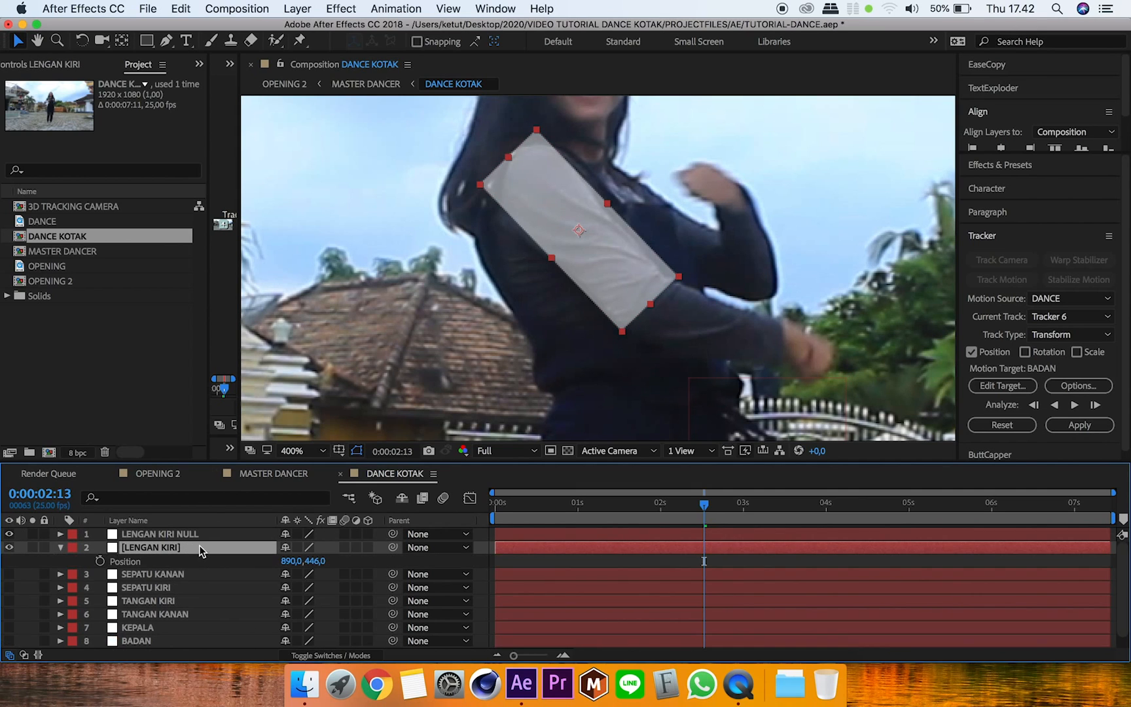
{"action": "left_click", "coordinate": [195, 533]}
{"action": "key", "text": "p"}
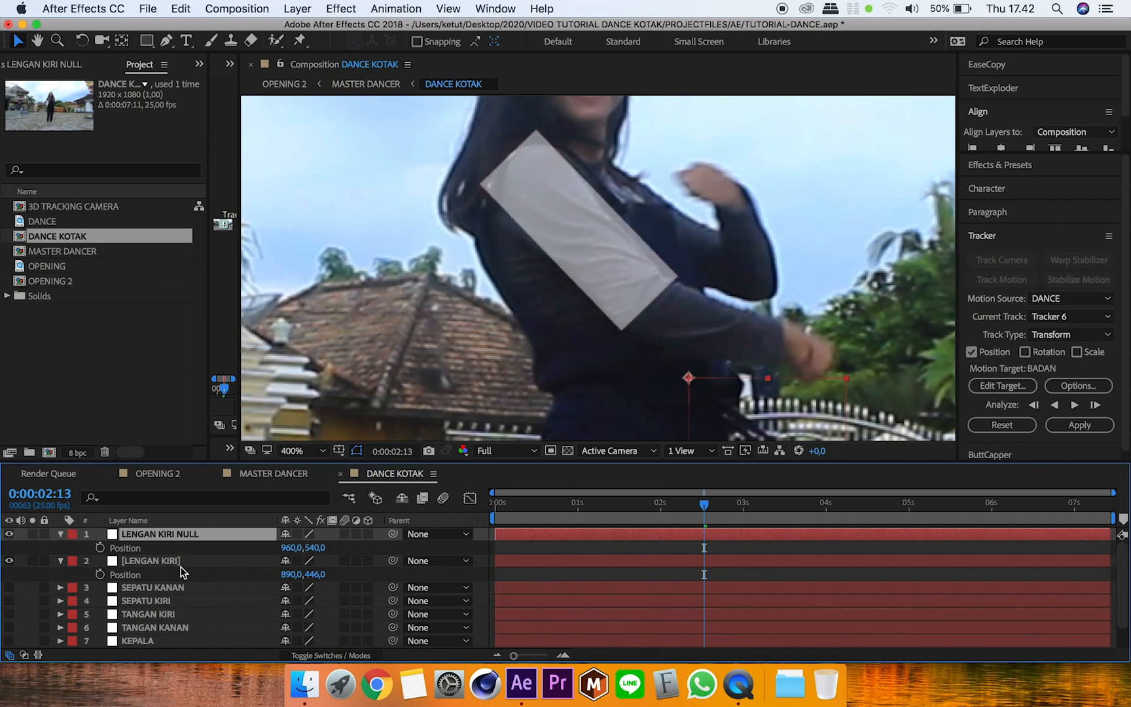
{"action": "left_click", "coordinate": [143, 576]}
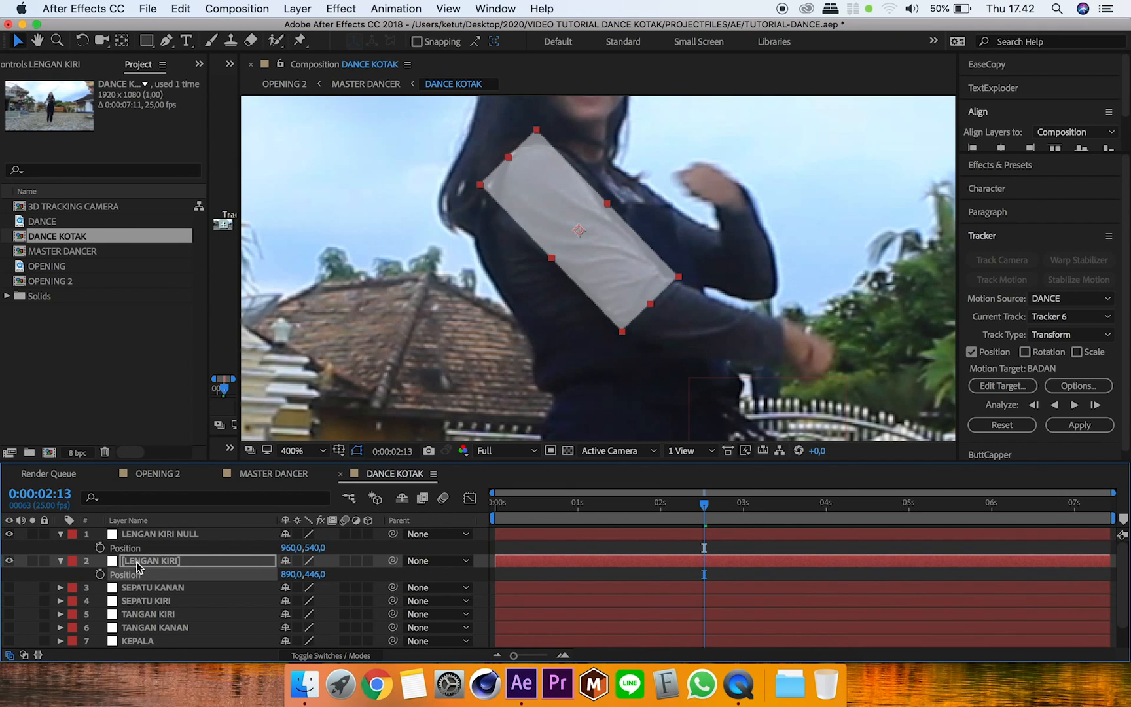
{"action": "left_click", "coordinate": [136, 548]}
{"action": "key", "text": "super+v"}
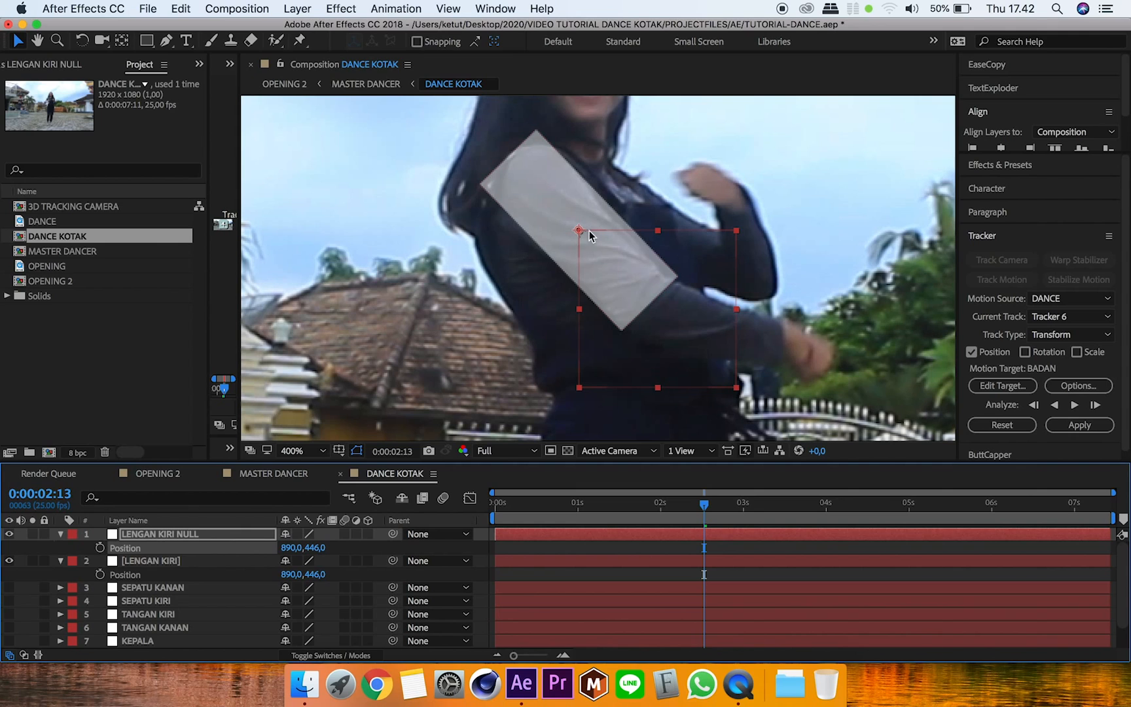
Set LENGAN KIRI NULL's rotation to -44° to match the solid, and parent LENGAN KIRI to the null
{"action": "left_click", "coordinate": [189, 560]}
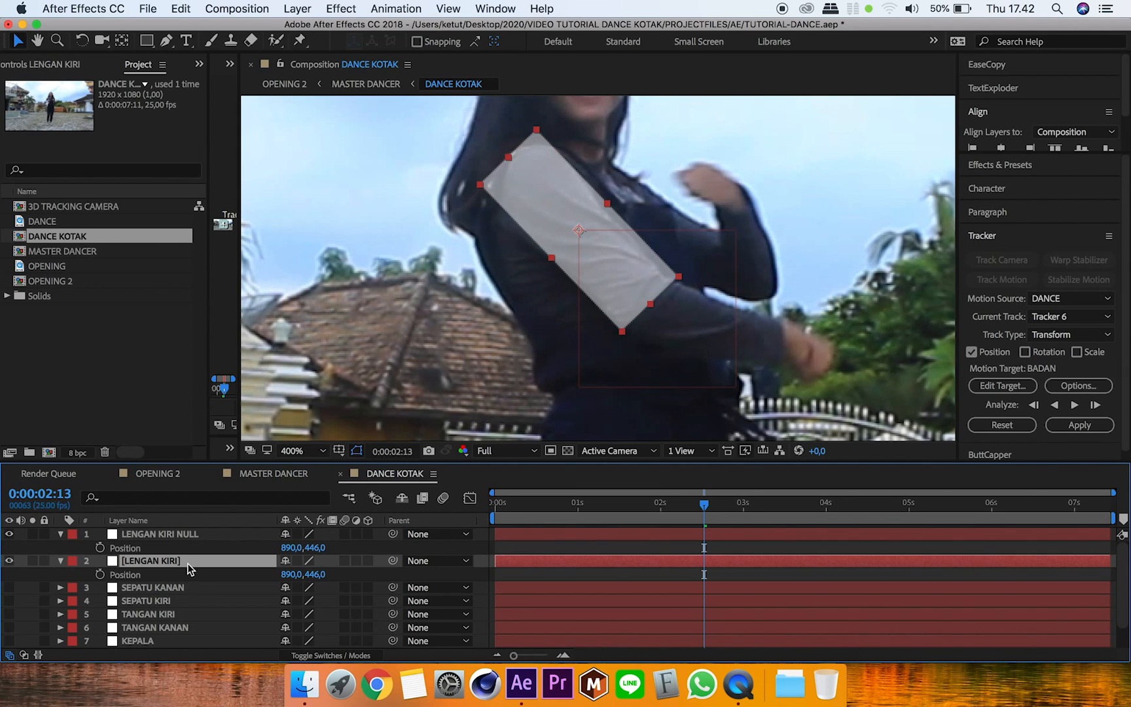
{"action": "key", "text": "r"}
{"action": "left_click", "coordinate": [180, 534]}
{"action": "key", "text": "r"}
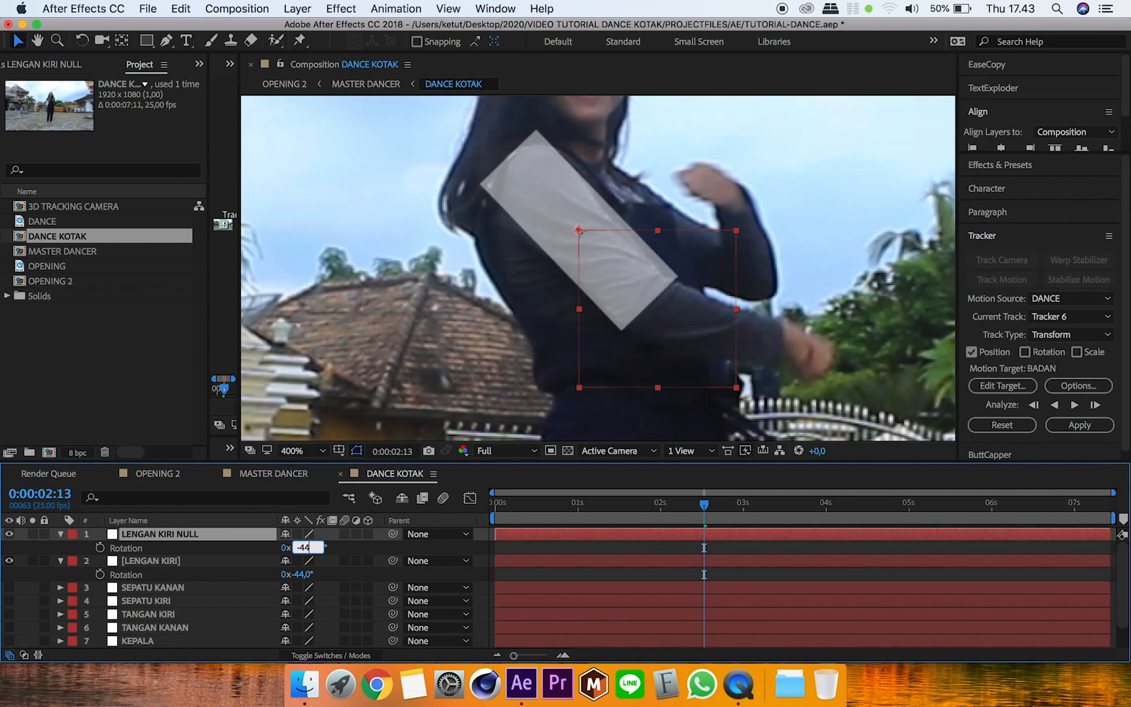
{"action": "key", "text": "Return"}
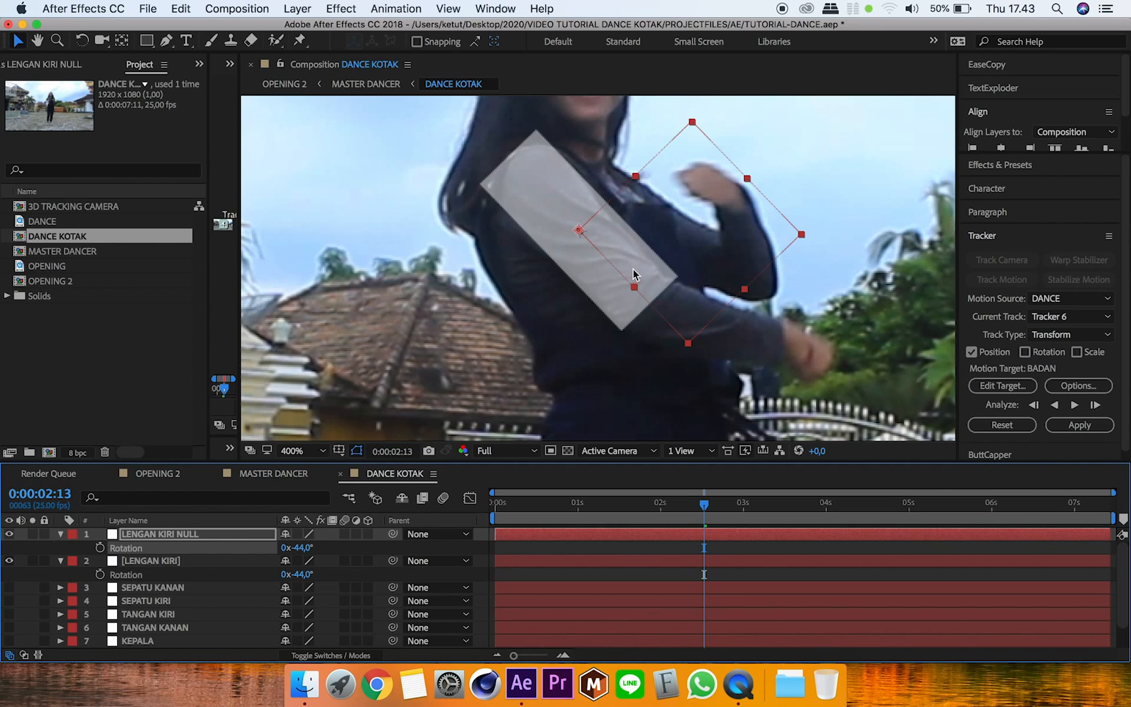
{"action": "left_click", "coordinate": [259, 559]}
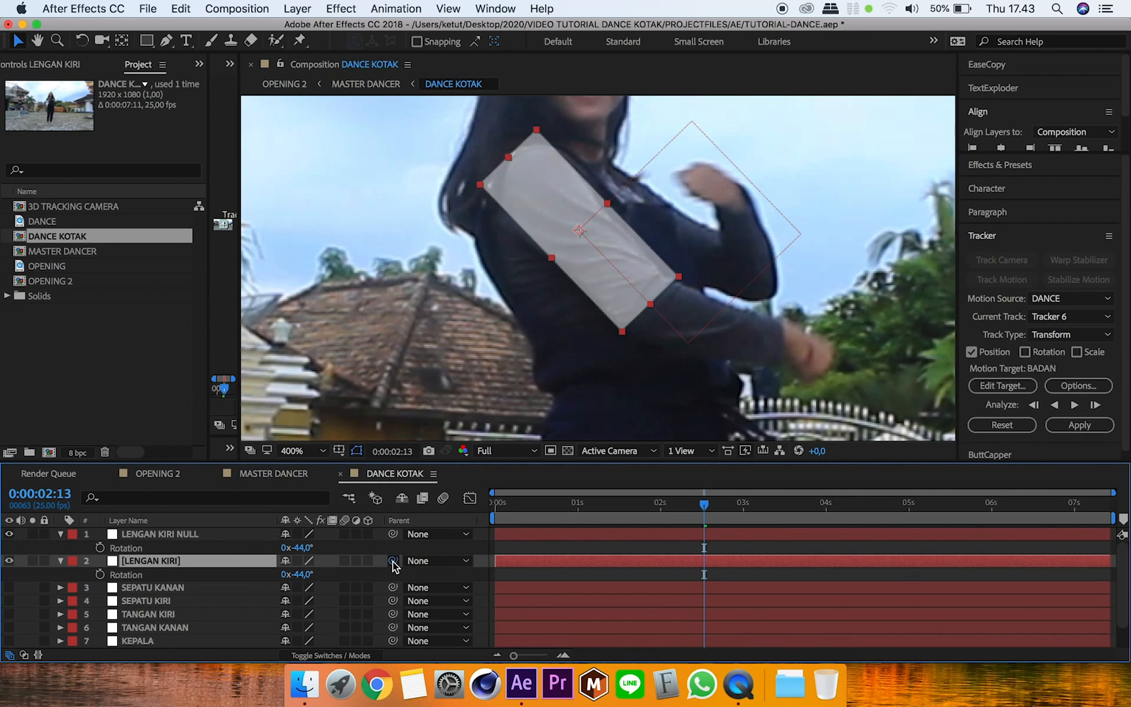
{"action": "left_click_drag", "start_coordinate": [343, 551], "coordinate": [260, 534]}
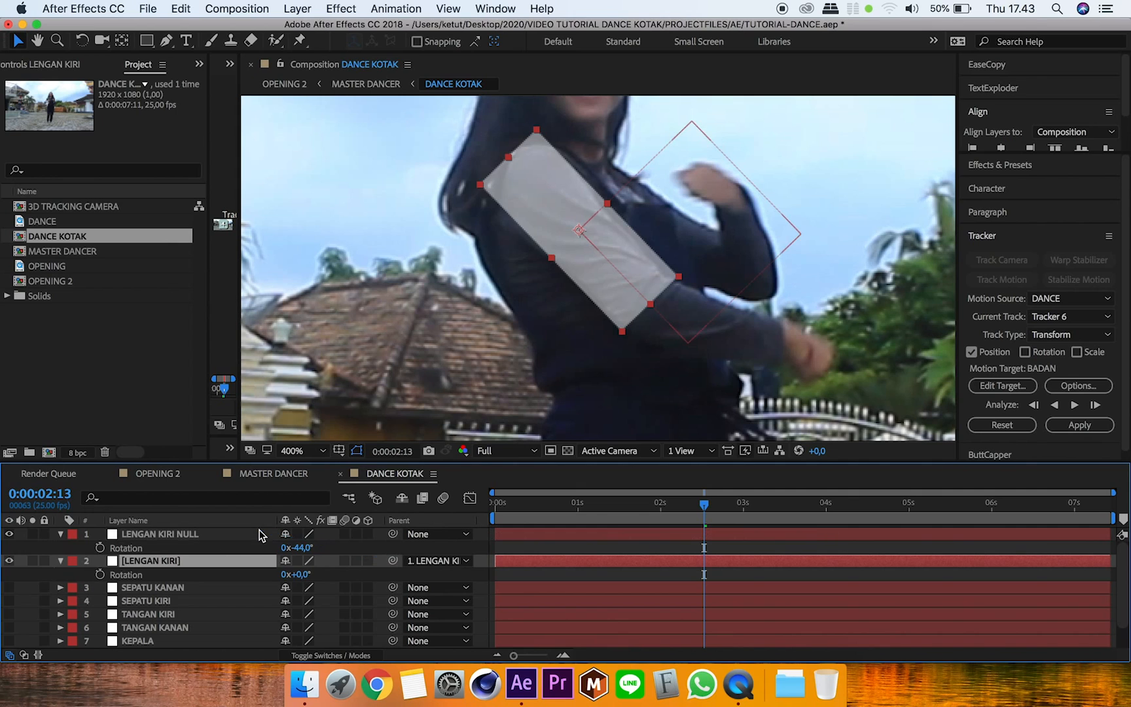
Add starting rotation and position keyframes to LENGAN KIRI NULL at 0:00:02:13 and show only its keyframed properties
{"action": "left_click", "coordinate": [224, 536]}
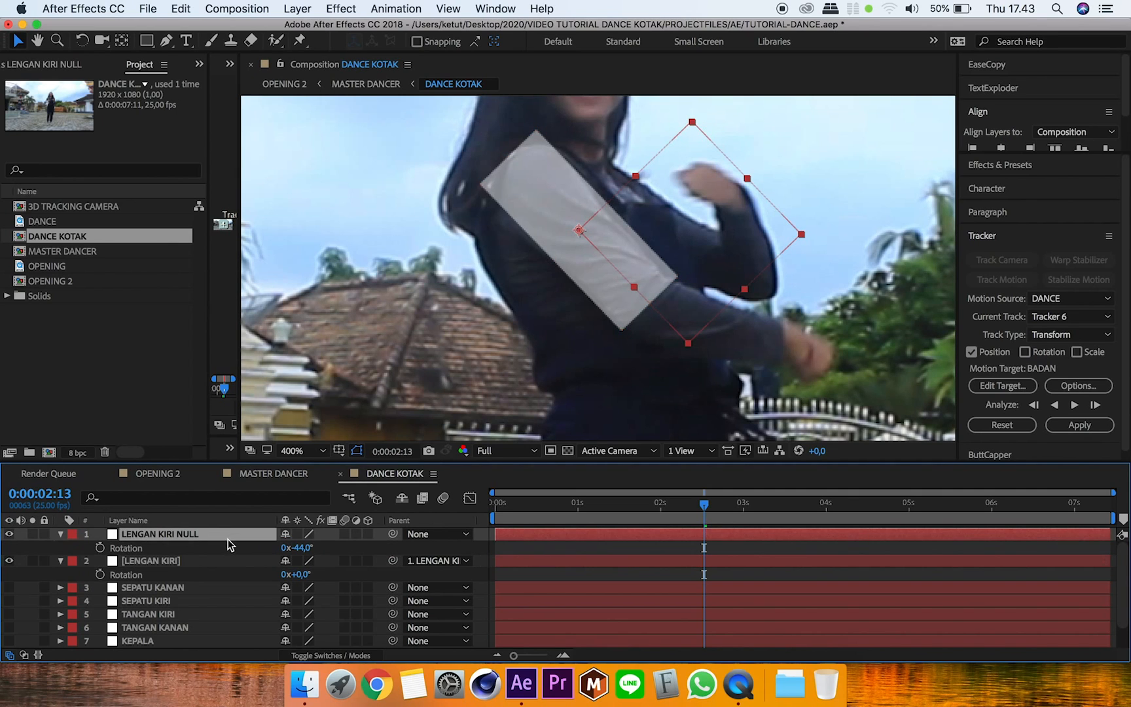
{"action": "left_click", "coordinate": [99, 548]}
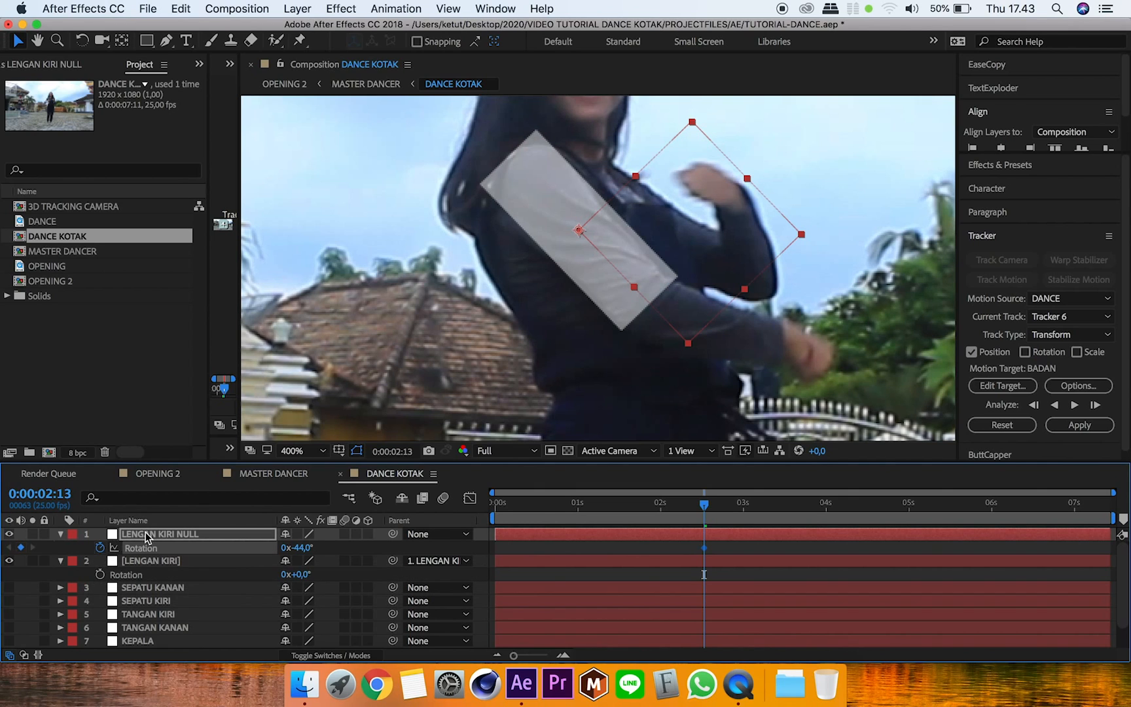
{"action": "key", "text": "alt+shift+p"}
{"action": "key", "text": "u"}
{"action": "key", "text": "u"}
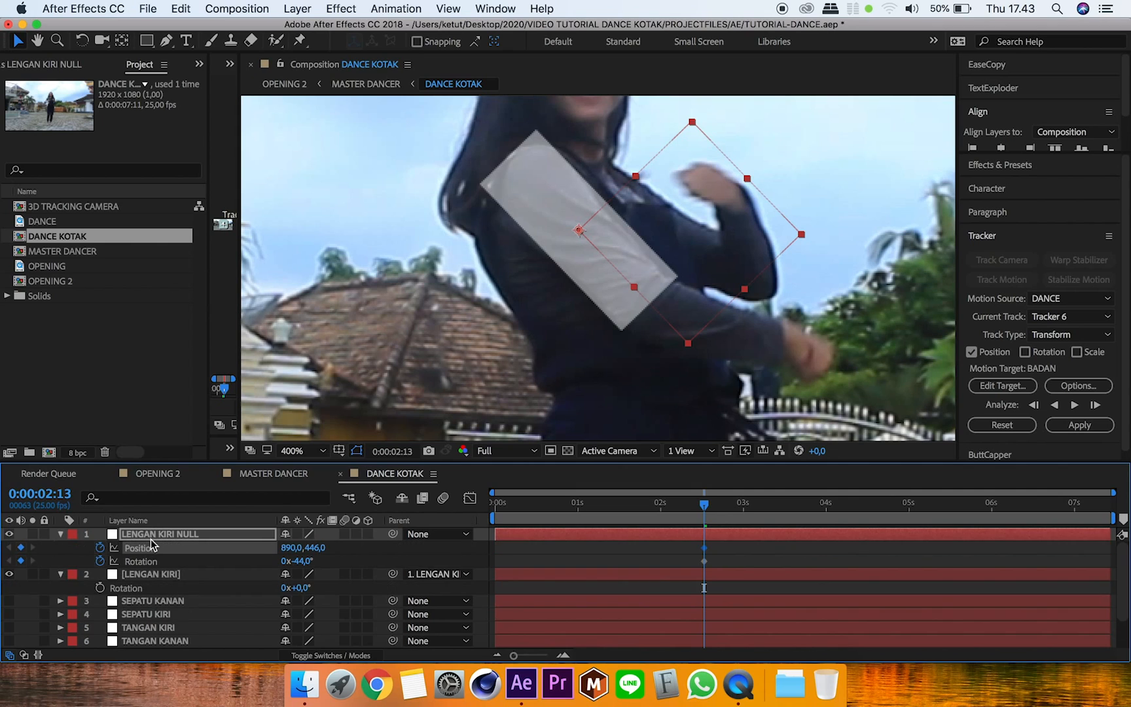
{"action": "left_click", "coordinate": [60, 574]}
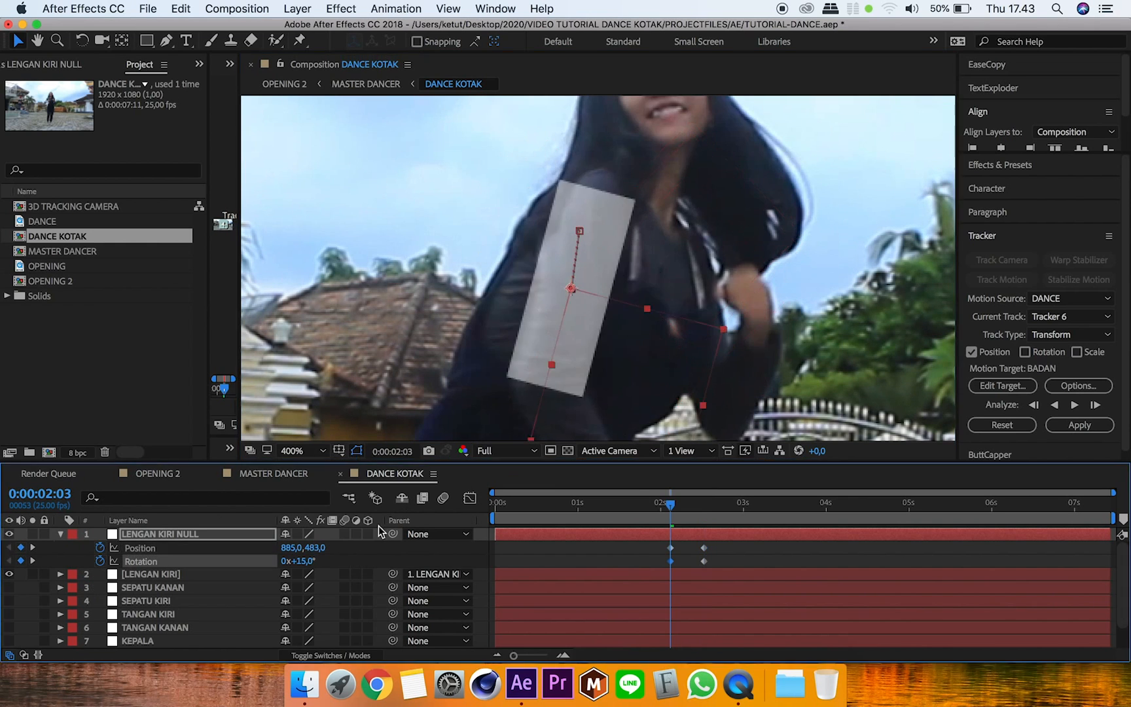
Step back in 10-frame intervals to 0:00:00:23, keyframing LENGAN KIRI NULL's position and rotation so the solid follows the upper arm
{"action": "key", "text": "shift+Page_Up"}
{"action": "key", "text": "shift+Page_Up"}
{"action": "key", "text": "shift+Page_Up"}
{"action": "left_click_drag", "start_coordinate": [686, 289], "coordinate": [727, 308]}
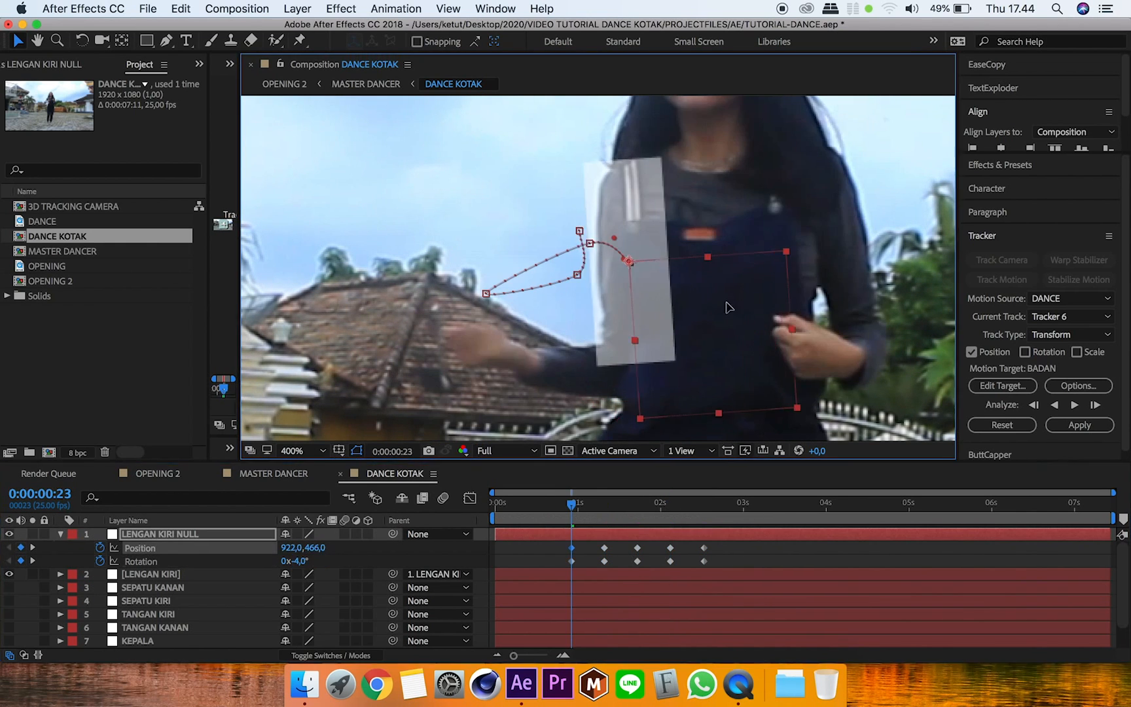
Step back to 0:00:00:00, keyframing LENGAN KIRI NULL's position and rotation so the solid keeps following the upper arm
{"action": "key", "text": "shift+Page_Up"}
{"action": "key", "text": "shift+Page_Up"}
{"action": "left_click", "coordinate": [305, 560]}
{"action": "left_click_drag", "start_coordinate": [666, 208], "coordinate": [752, 171]}
{"action": "key", "text": "shift+Page_Up"}
{"action": "left_click", "coordinate": [305, 561]}
Step forward in 10-frame intervals from 0:00:02:23 to 0:00:04:13, keyframing LENGAN KIRI NULL's position and rotation to match the upper arm
{"action": "key", "text": "shift+Page_Down"}
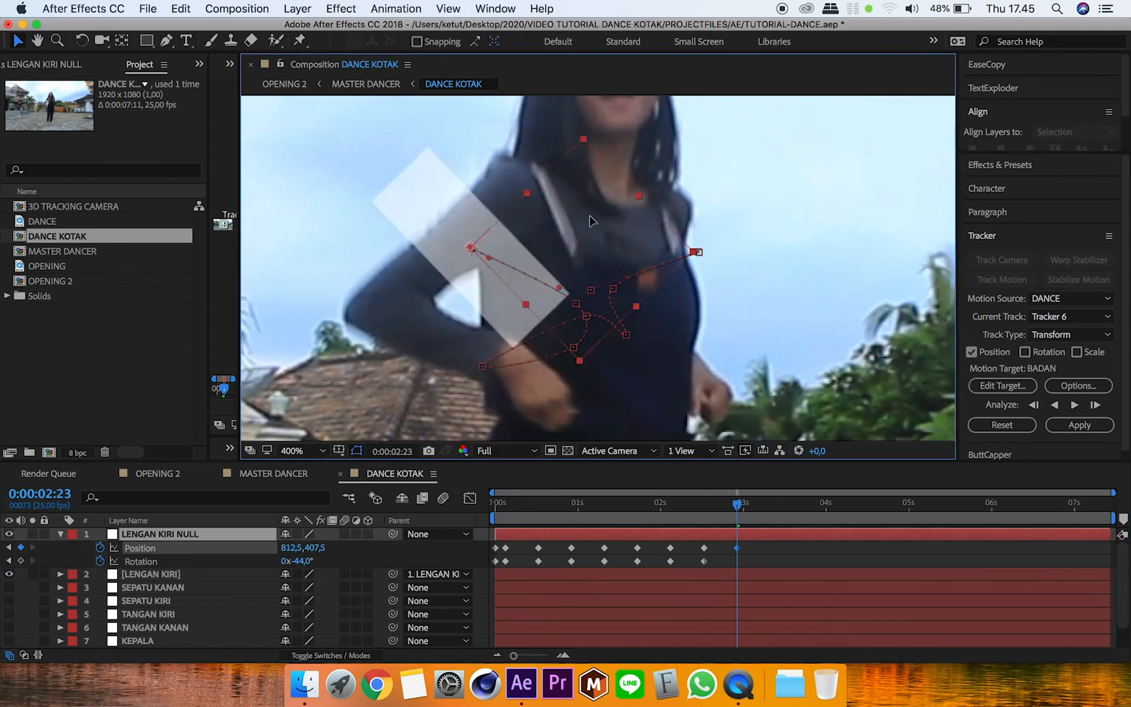
{"action": "key", "text": "shift+Page_Down"}
{"action": "left_click", "coordinate": [305, 561]}
{"action": "type", "text": "-2"}
{"action": "key", "text": "Return"}
{"action": "key", "text": "shift+Page_Down"}
{"action": "left_click", "coordinate": [305, 560]}
{"action": "key", "text": "shift+Page_Down"}
{"action": "left_click", "coordinate": [305, 561]}
{"action": "key", "text": "shift+Page_Down"}
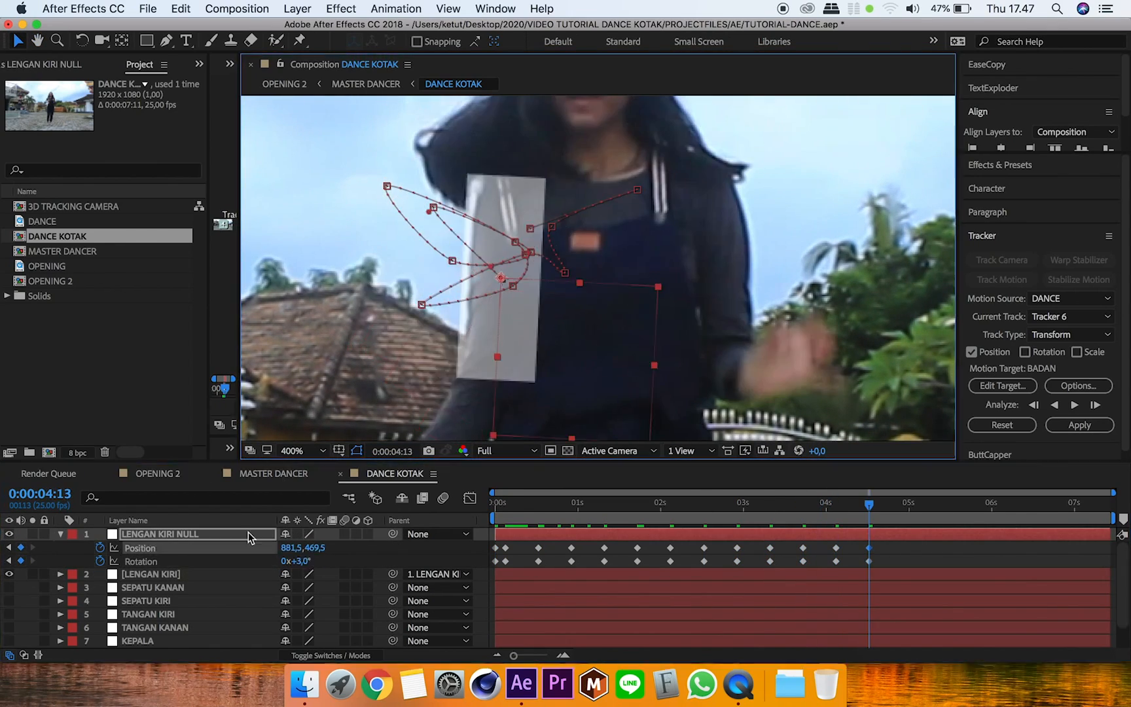
Keyframe LENGAN KIRI NULL's rotation and position every 10 frames from 0:00:04:13 through 0:00:06:03 and one interval beyond, following the upper arm
{"action": "left_click", "coordinate": [304, 561]}
{"action": "key", "text": "shift+Page_Down"}
{"action": "key", "text": "shift+Page_Down"}
{"action": "left_click", "coordinate": [305, 561]}
{"action": "key", "text": "shift+Page_Down"}
{"action": "left_click", "coordinate": [305, 561]}
{"action": "key", "text": "shift+Page_Down"}
{"action": "left_click_drag", "start_coordinate": [609, 167], "coordinate": [523, 177]}
{"action": "left_click", "coordinate": [305, 560]}
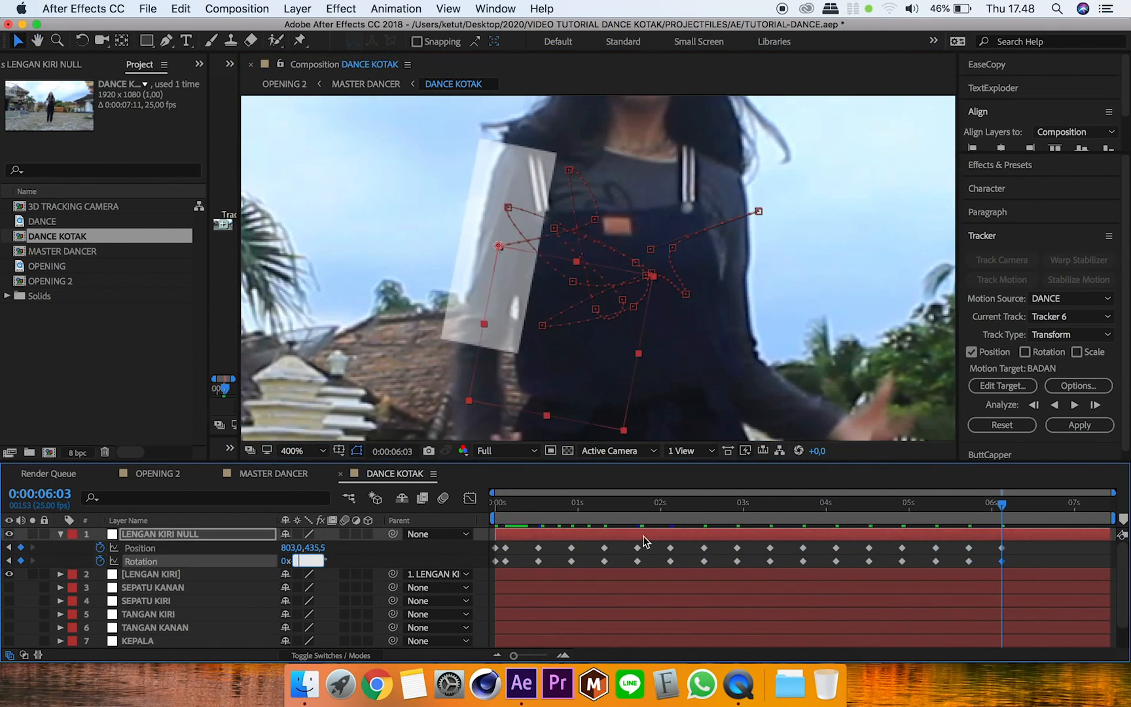
{"action": "key", "text": "shift+Page_Down"}
{"action": "left_click", "coordinate": [305, 561]}
{"action": "key", "text": "Return"}
Collapse the revealed position and rotation keyframes of the arm and thigh null layers
{"action": "key", "text": "space"}
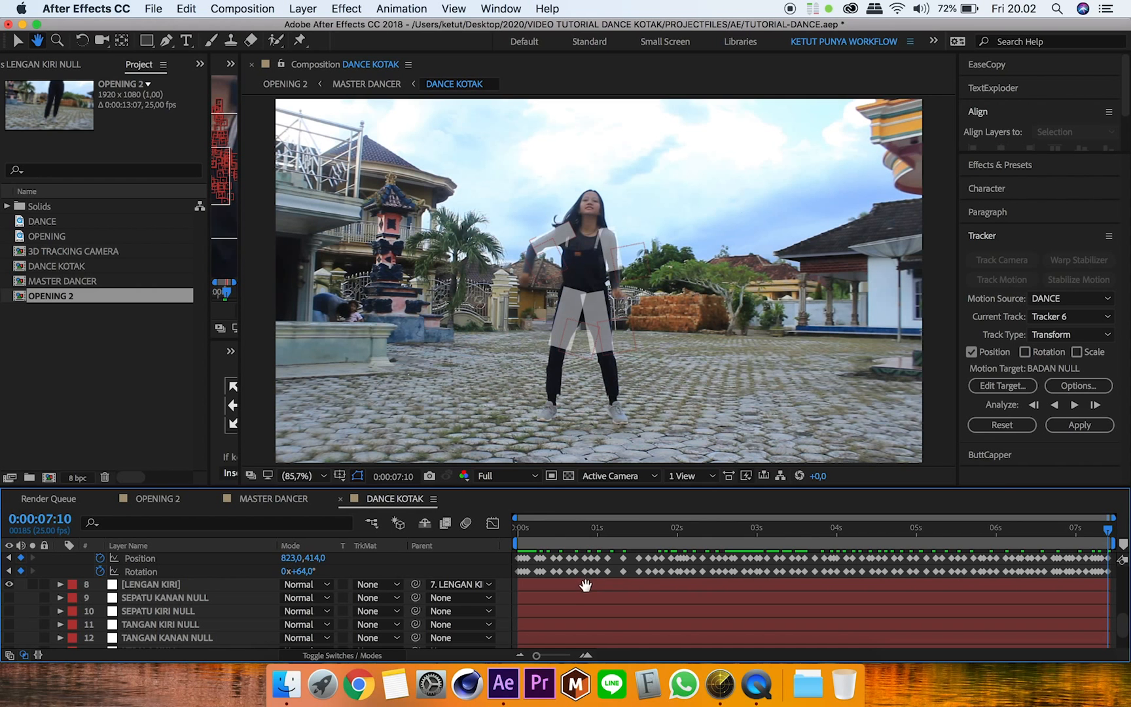
{"action": "scroll", "coordinate": [584, 587], "scroll_direction": "down", "scroll_amount": 1}
{"action": "scroll", "coordinate": [584, 588], "scroll_direction": "up", "scroll_amount": 8}
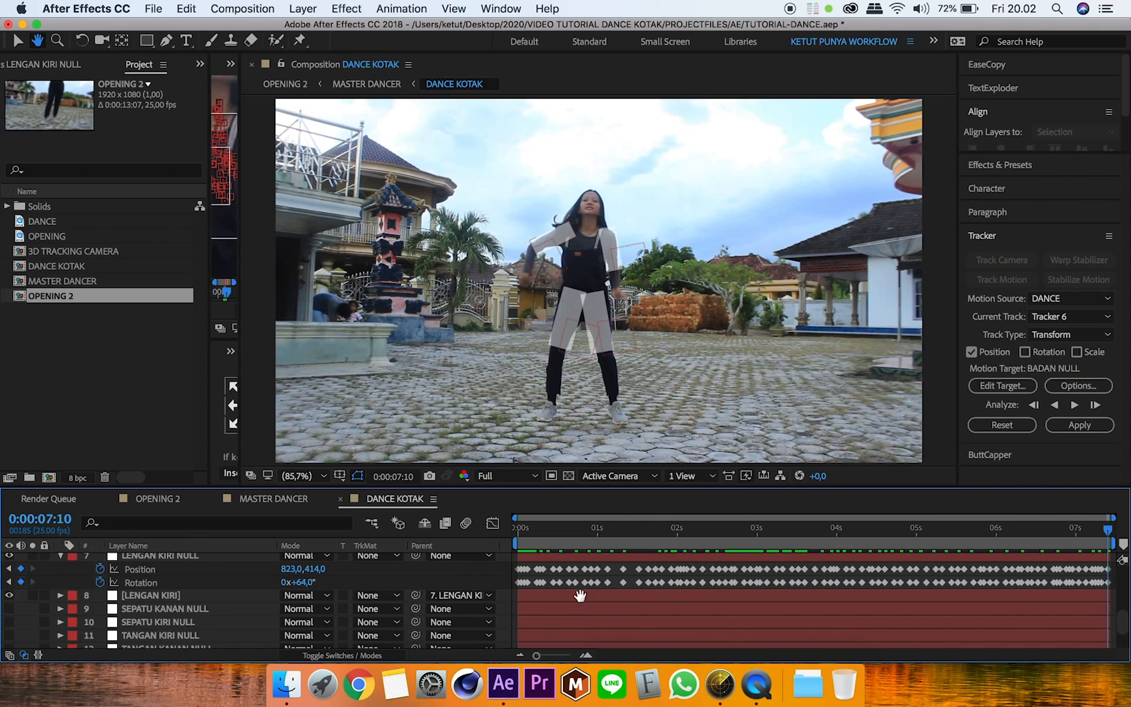
{"action": "scroll", "coordinate": [574, 576], "scroll_direction": "up", "scroll_amount": 3}
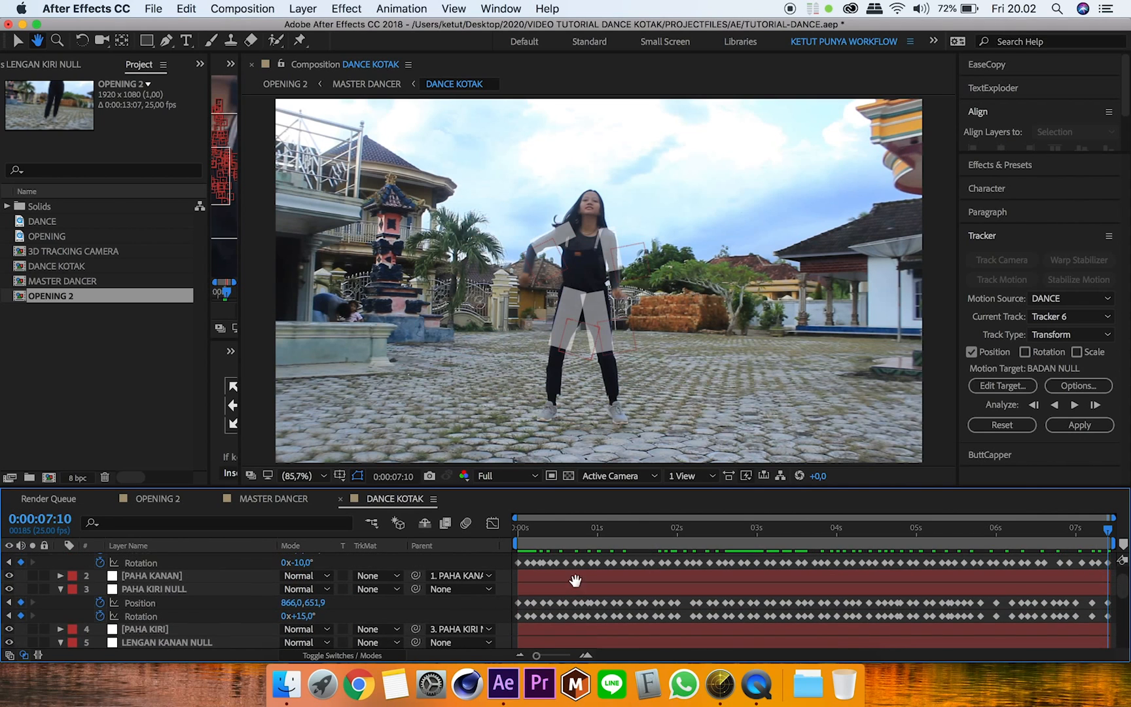
{"action": "key", "text": "v"}
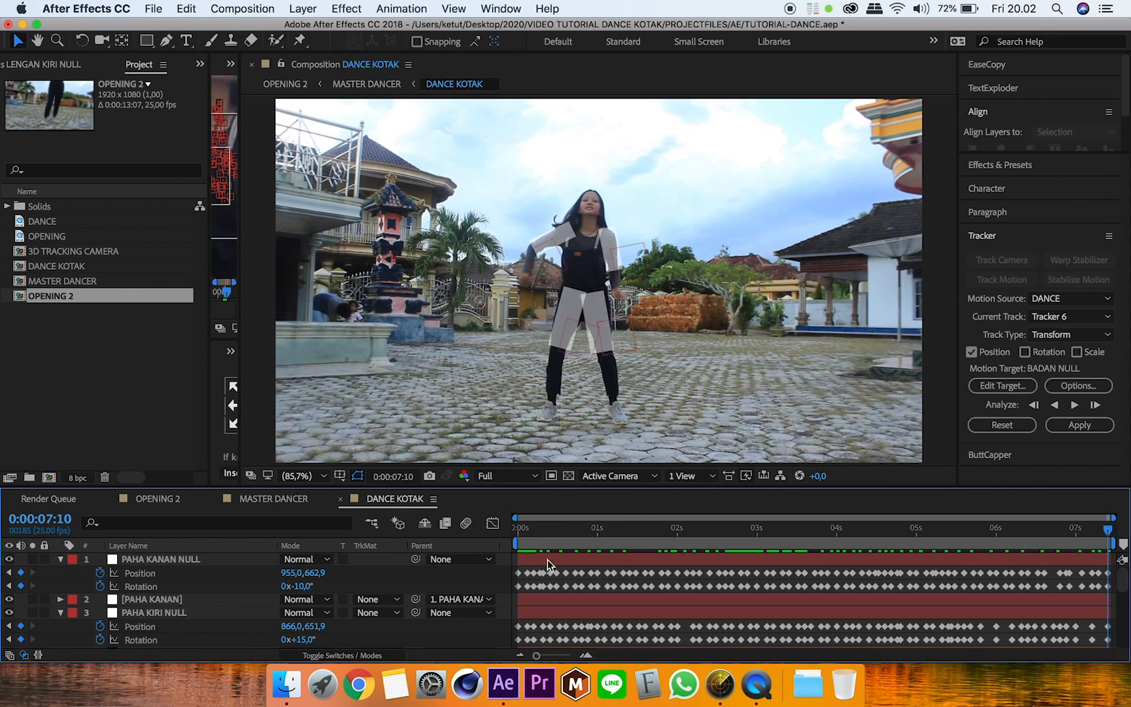
{"action": "key", "text": "u"}
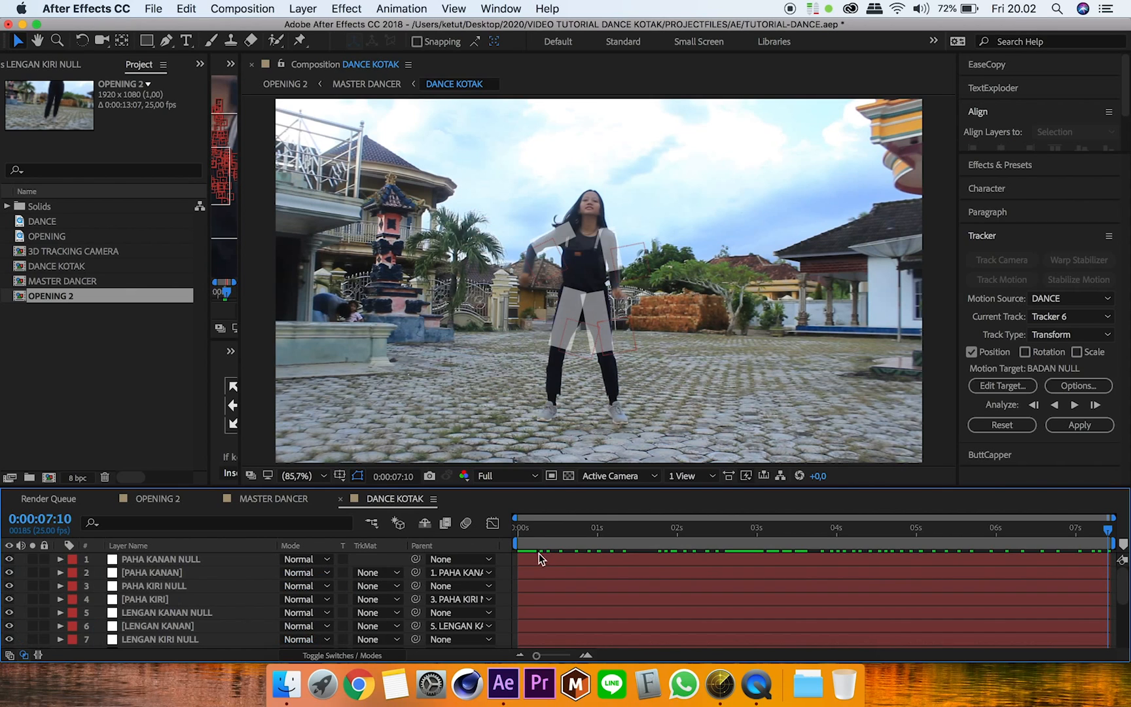
Set the label colour of all null layers, from PAHA KANAN NULL down to BADAN NULL, to Yellow, and deselect them
{"action": "left_click", "coordinate": [176, 560]}
{"action": "left_click", "coordinate": [180, 571]}
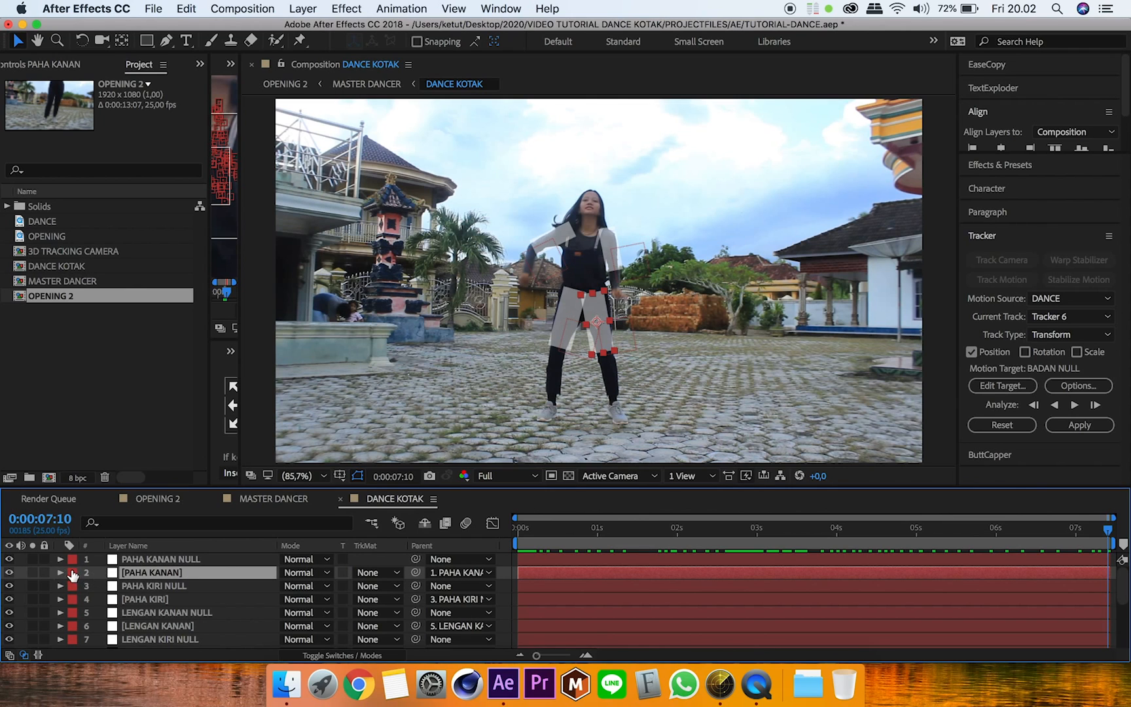
{"action": "left_click", "coordinate": [169, 558]}
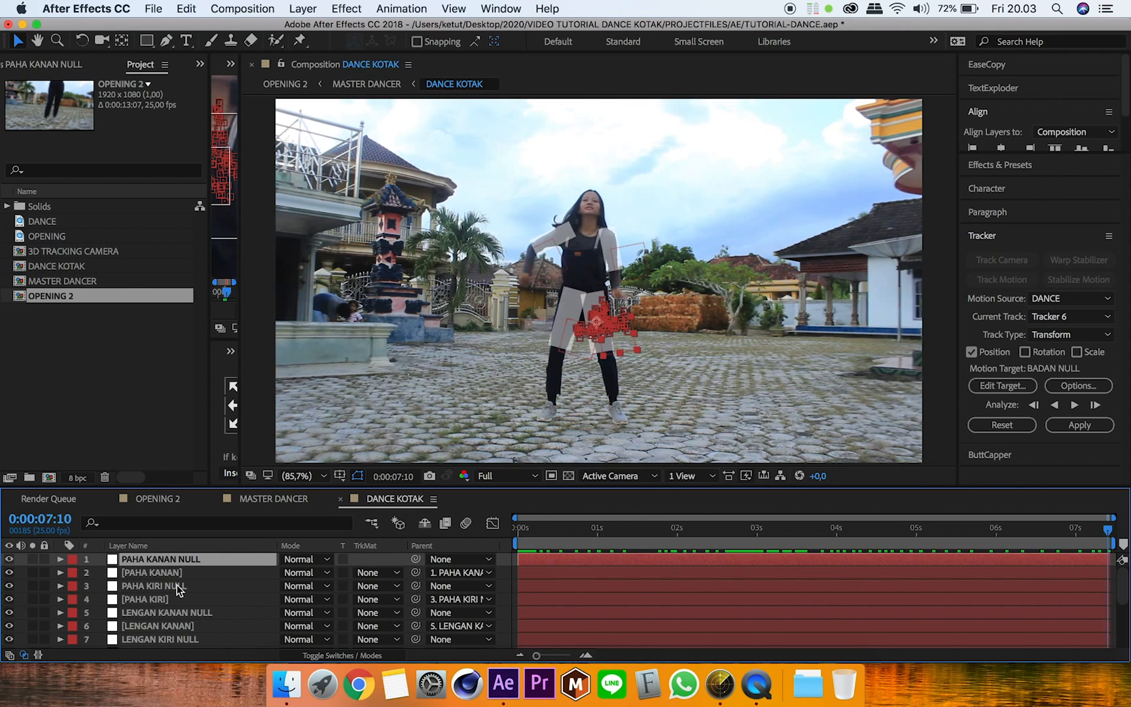
{"action": "left_click", "coordinate": [178, 585], "text": "super"}
{"action": "left_click", "coordinate": [190, 614], "text": "super"}
{"action": "scroll", "coordinate": [190, 614], "scroll_direction": "down", "scroll_amount": 2}
{"action": "left_click", "coordinate": [190, 612], "text": "super"}
{"action": "scroll", "coordinate": [190, 610], "scroll_direction": "down", "scroll_amount": 2}
{"action": "left_click", "coordinate": [191, 609], "text": "super"}
{"action": "left_click", "coordinate": [191, 622], "text": "super"}
{"action": "scroll", "coordinate": [188, 589], "scroll_direction": "down", "scroll_amount": 3}
{"action": "left_click", "coordinate": [186, 593], "text": "super"}
{"action": "left_click", "coordinate": [186, 619], "text": "super"}
{"action": "left_click", "coordinate": [186, 633], "text": "super"}
{"action": "scroll", "coordinate": [186, 628], "scroll_direction": "down", "scroll_amount": 1}
{"action": "left_click", "coordinate": [72, 614]}
{"action": "left_click", "coordinate": [98, 439]}
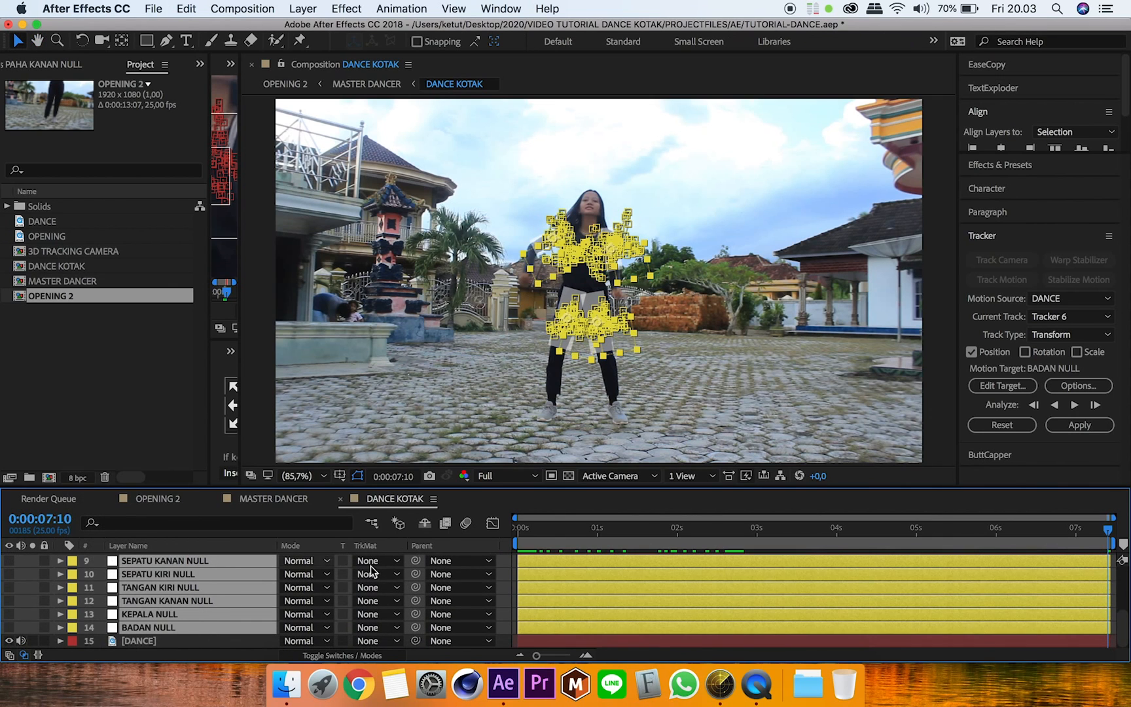
{"action": "left_click", "coordinate": [508, 574]}
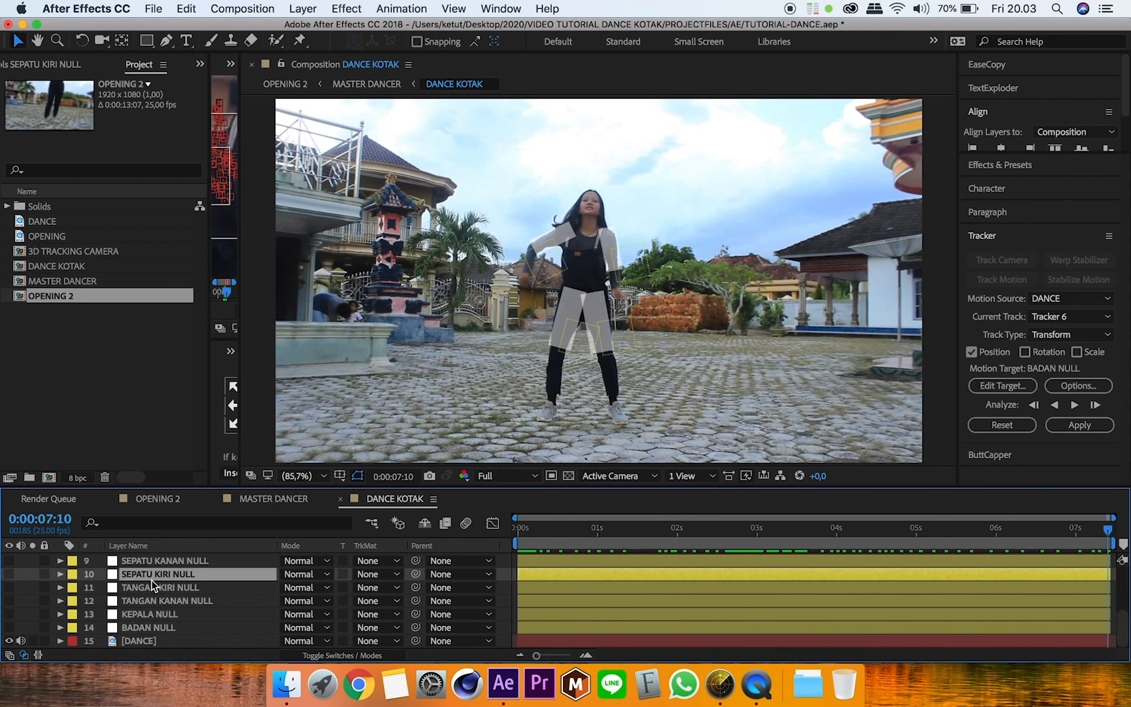
{"action": "left_click", "coordinate": [506, 575]}
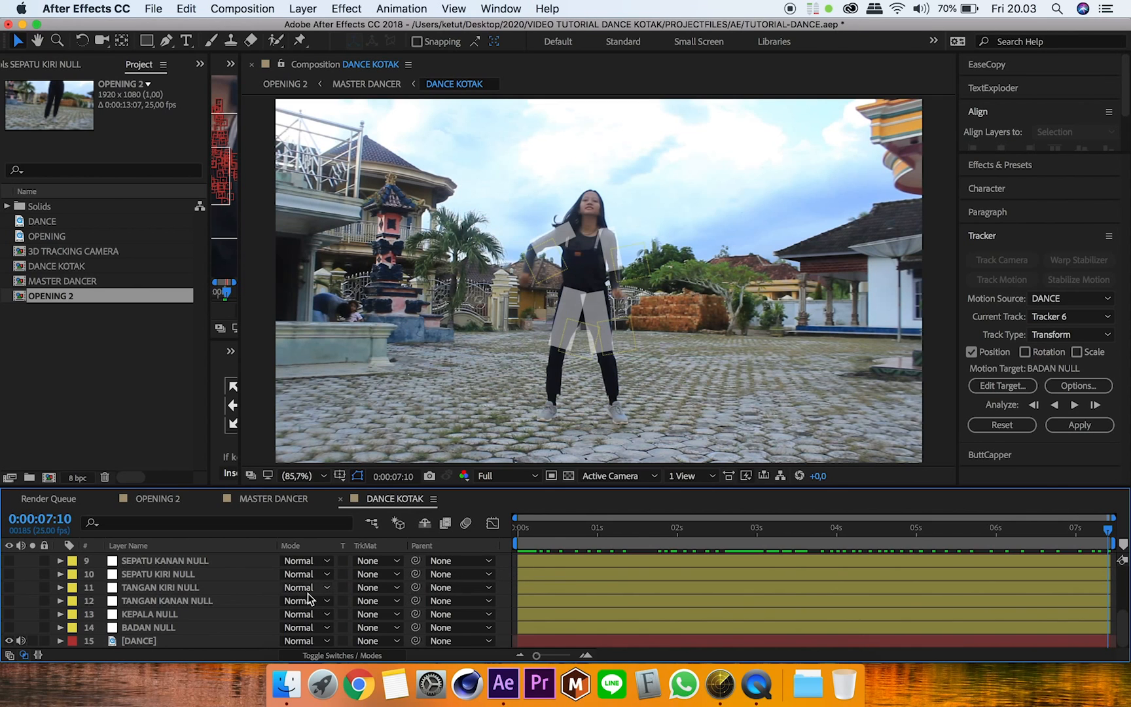
{"action": "key", "text": "h"}
{"action": "scroll", "coordinate": [181, 578], "scroll_direction": "up", "scroll_amount": 3}
{"action": "scroll", "coordinate": [180, 579], "scroll_direction": "up", "scroll_amount": 5}
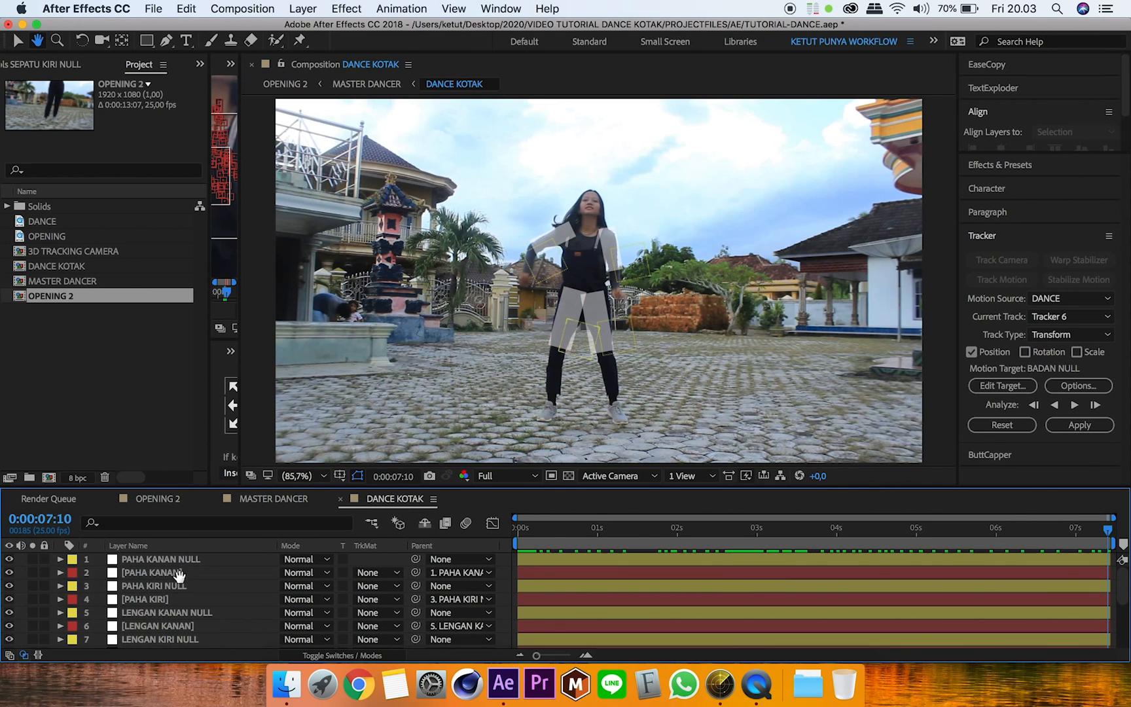
{"action": "key", "text": "v"}
{"action": "left_click", "coordinate": [179, 571]}
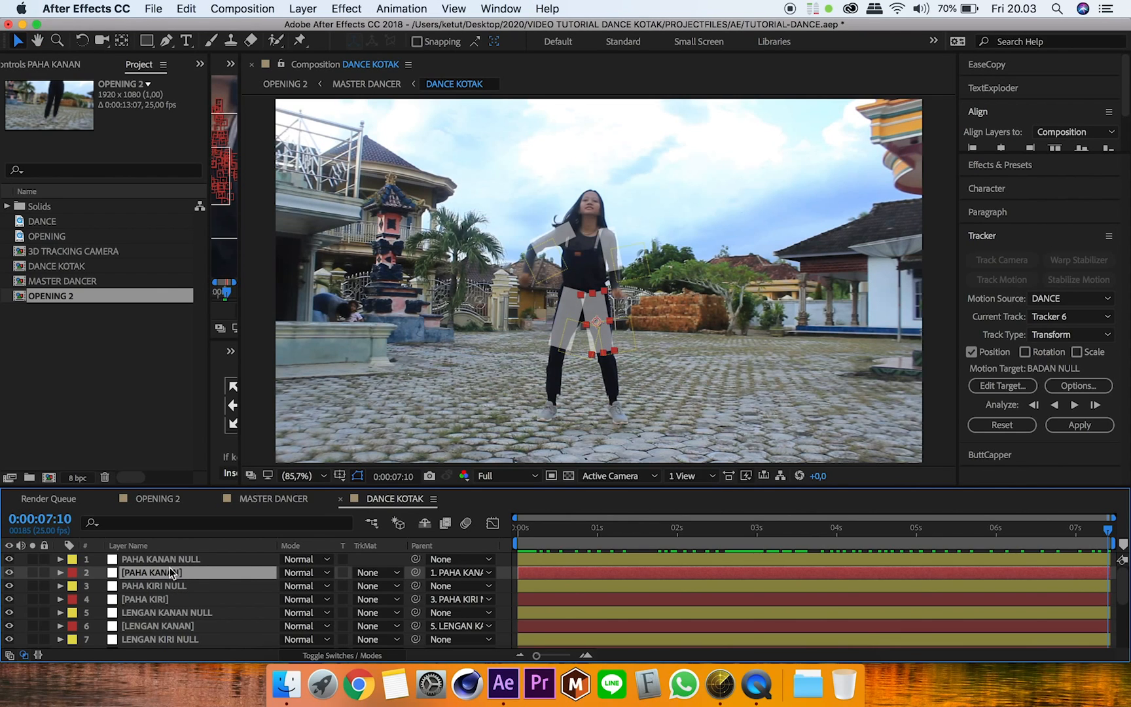
Set the label colour of the DANCE footage layer to Aqua and deselect it
{"action": "scroll", "coordinate": [183, 602], "scroll_direction": "down", "scroll_amount": 8}
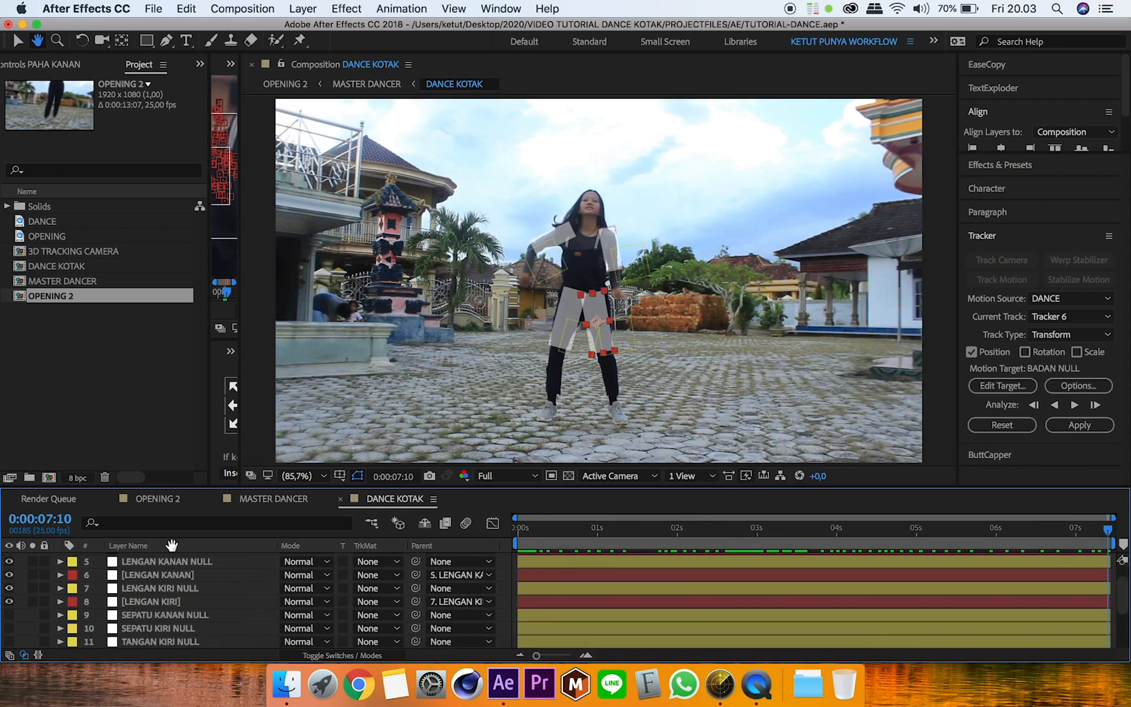
{"action": "left_click", "coordinate": [159, 640]}
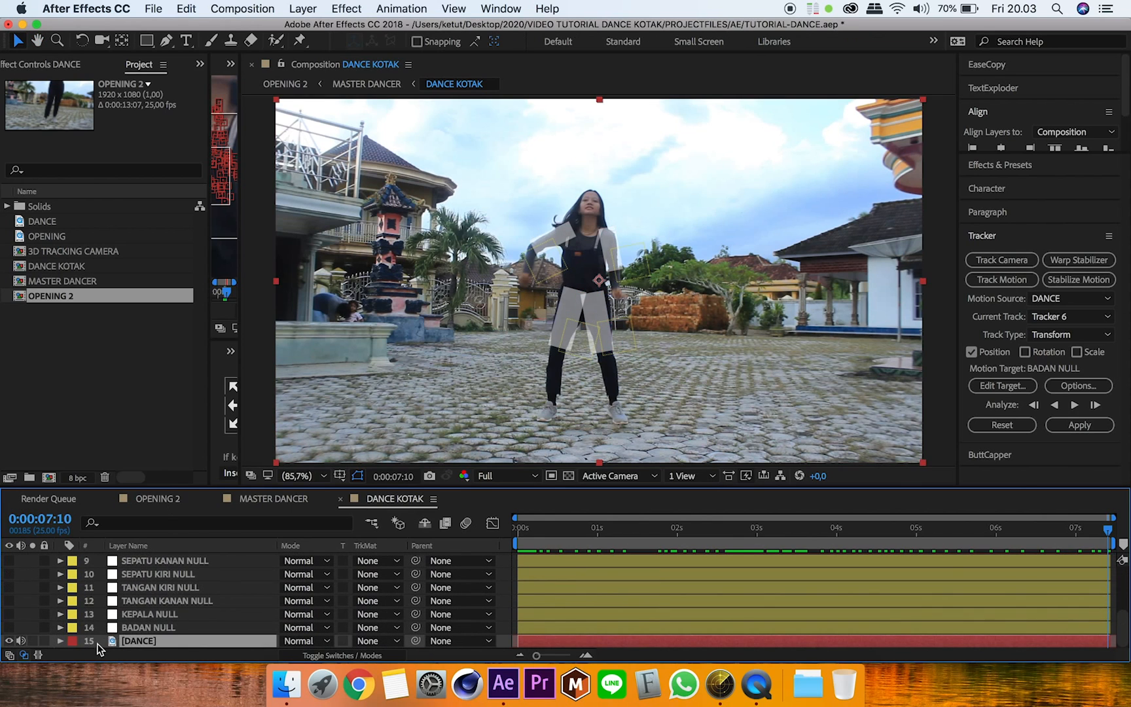
{"action": "left_click", "coordinate": [72, 641]}
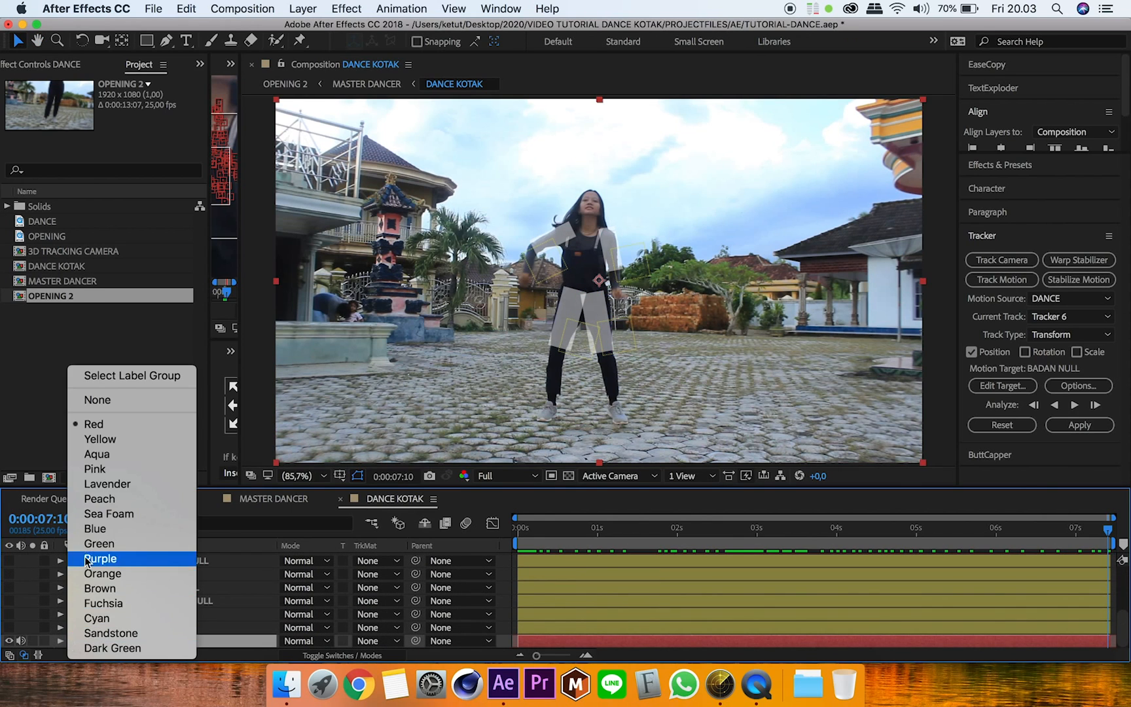
{"action": "left_click", "coordinate": [112, 456]}
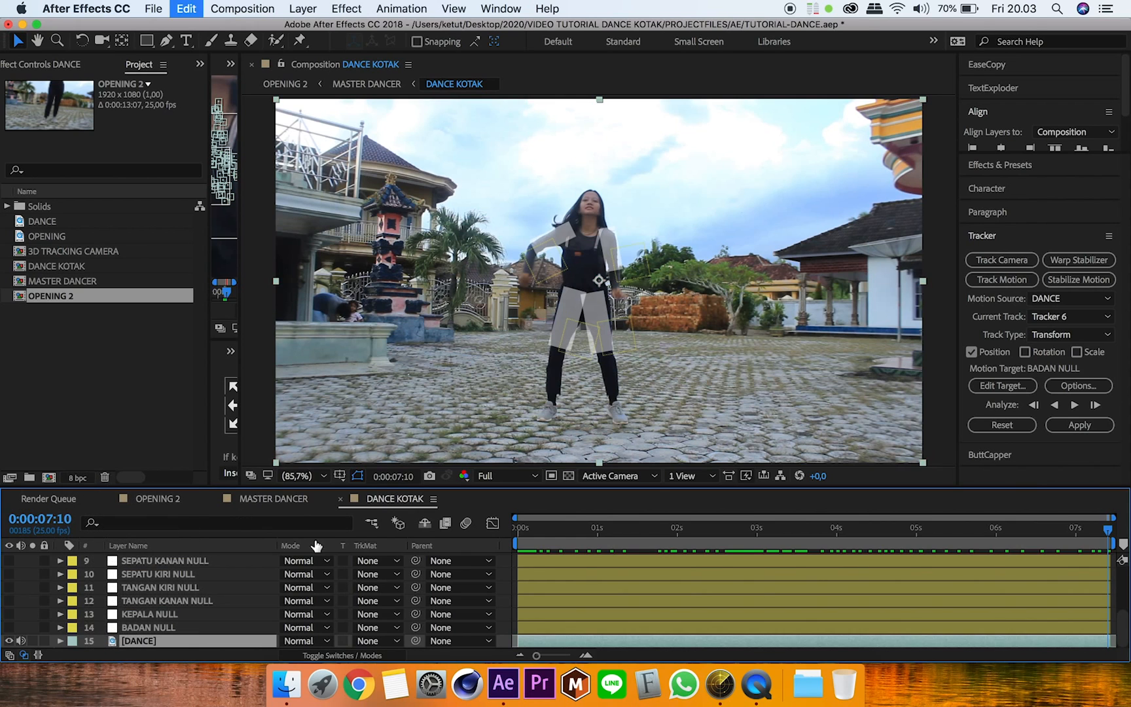
{"action": "left_click", "coordinate": [508, 620]}
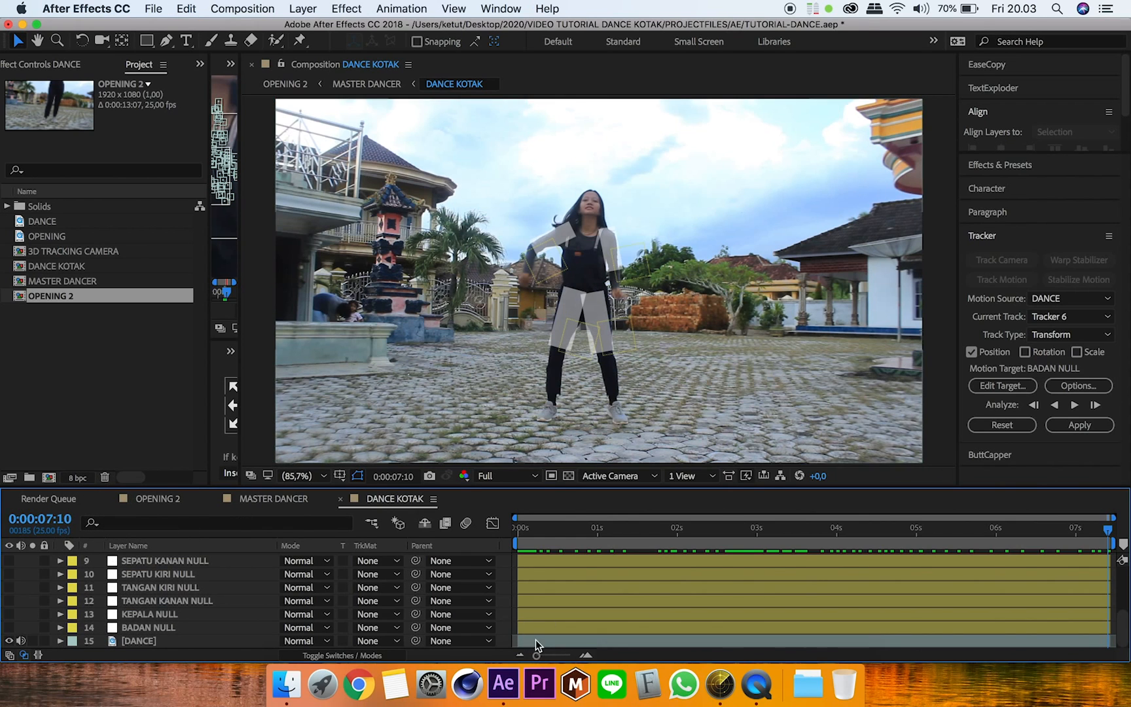
{"action": "key", "text": "space"}
{"action": "scroll", "coordinate": [126, 594], "scroll_direction": "up", "scroll_amount": 5}
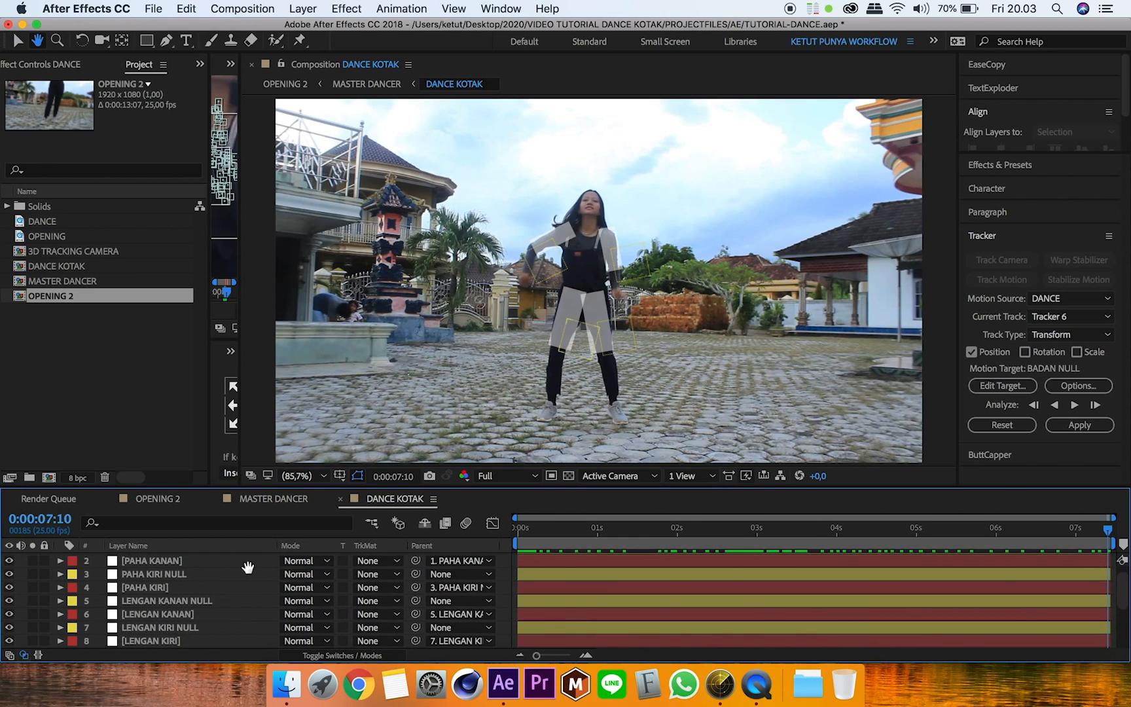
{"action": "scroll", "coordinate": [198, 568], "scroll_direction": "up", "scroll_amount": 2}
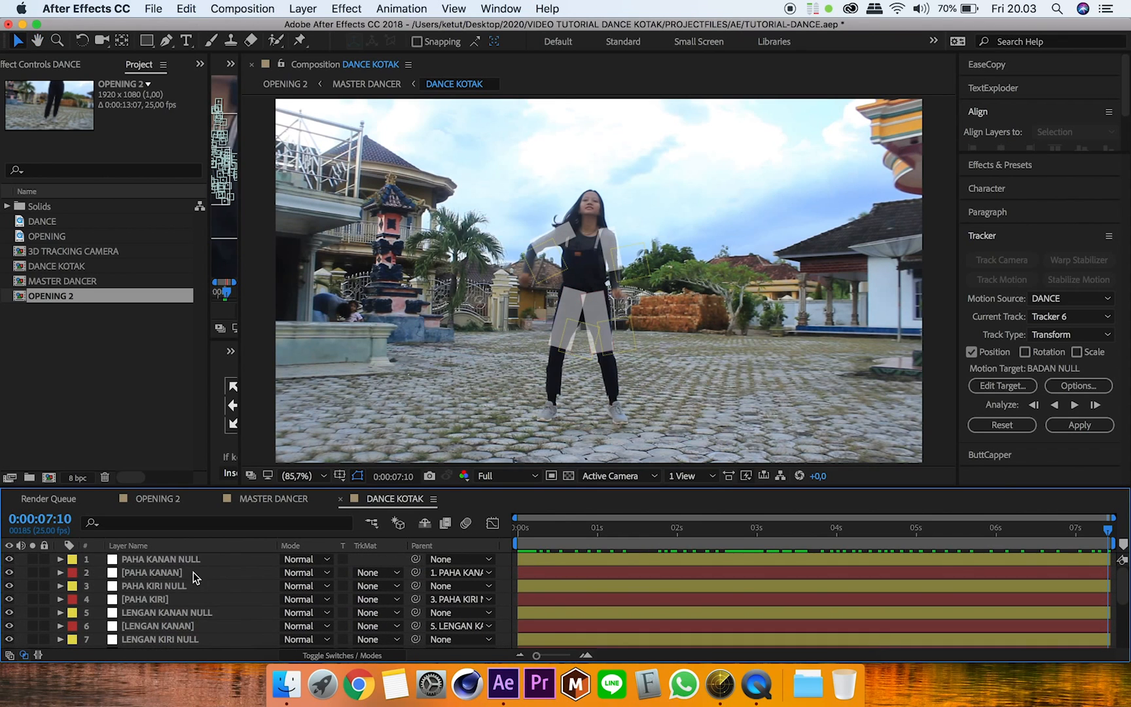
{"action": "scroll", "coordinate": [196, 588], "scroll_direction": "down", "scroll_amount": 4}
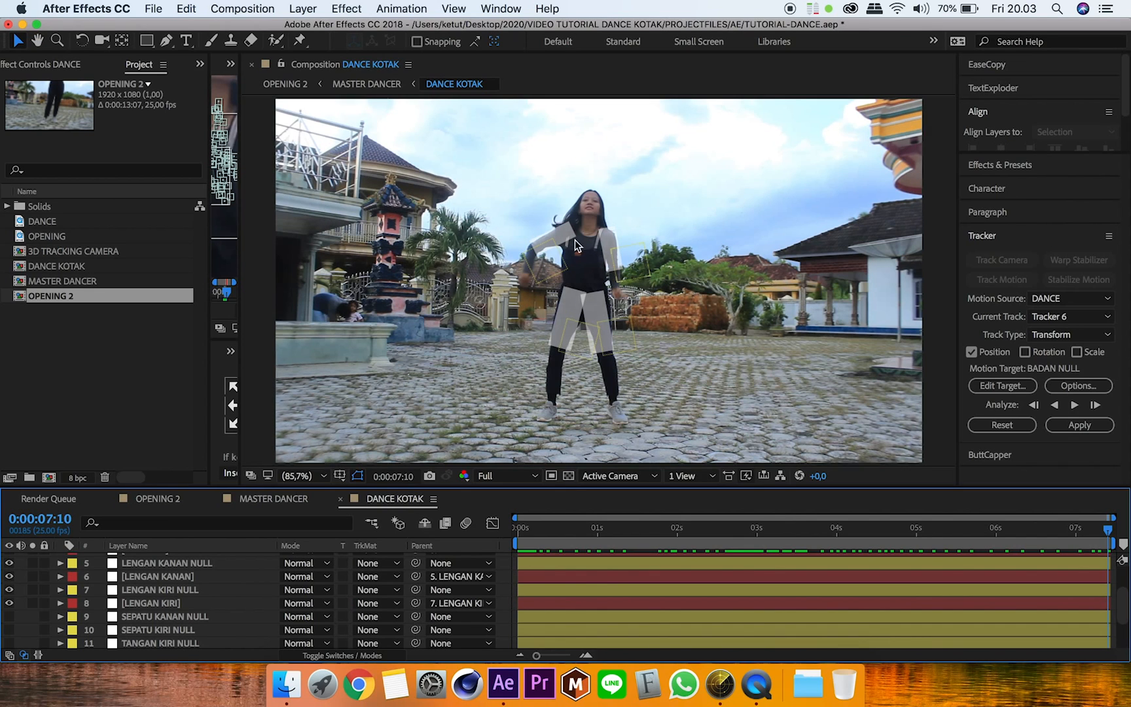
Create an 80 x 80 px white solid named BOX TANGAN and place it directly below TANGAN KANAN NULL in the layer stack
{"action": "left_click", "coordinate": [303, 9]}
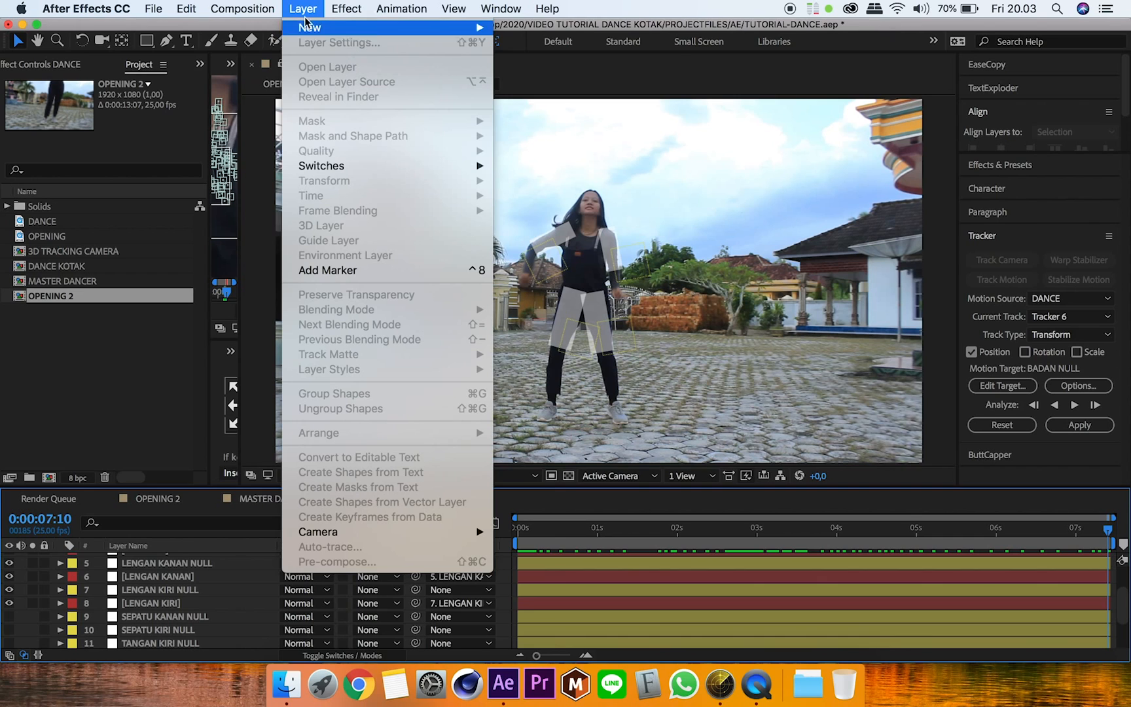
{"action": "mouse_move", "coordinate": [306, 27]}
{"action": "left_click", "coordinate": [548, 48]}
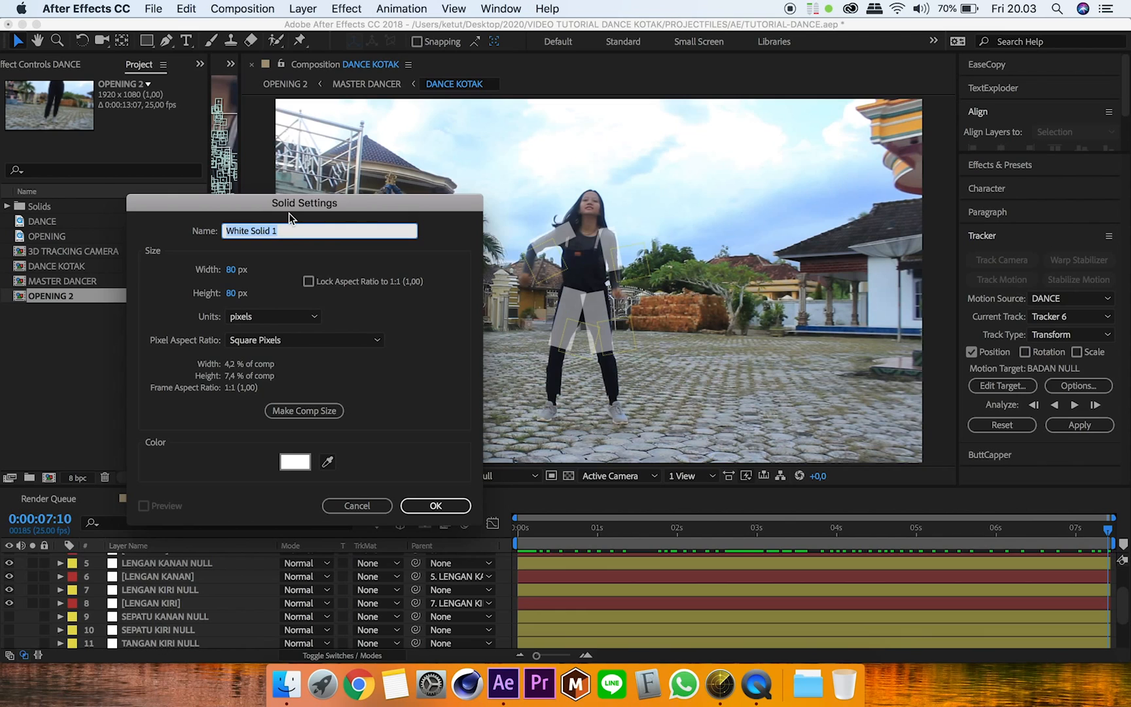
{"action": "type", "text": "B"}
{"action": "type", "text": "OX TANGAN"}
{"action": "left_click", "coordinate": [435, 506]}
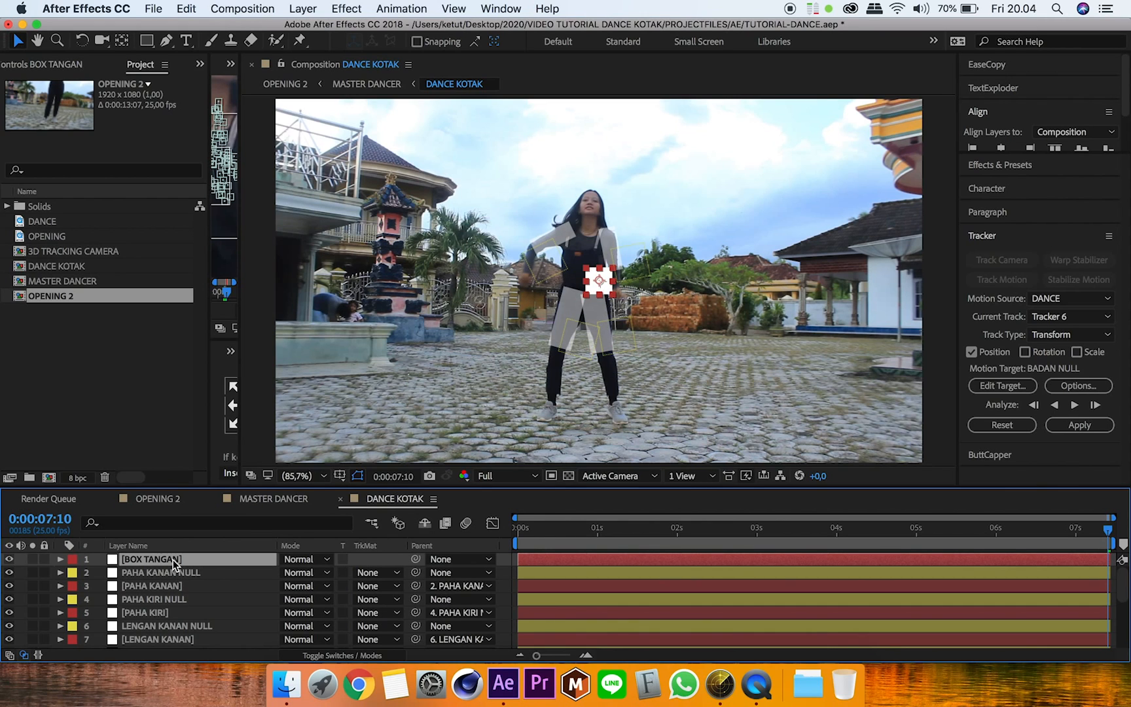
{"action": "left_click_drag", "start_coordinate": [174, 561], "coordinate": [178, 611]}
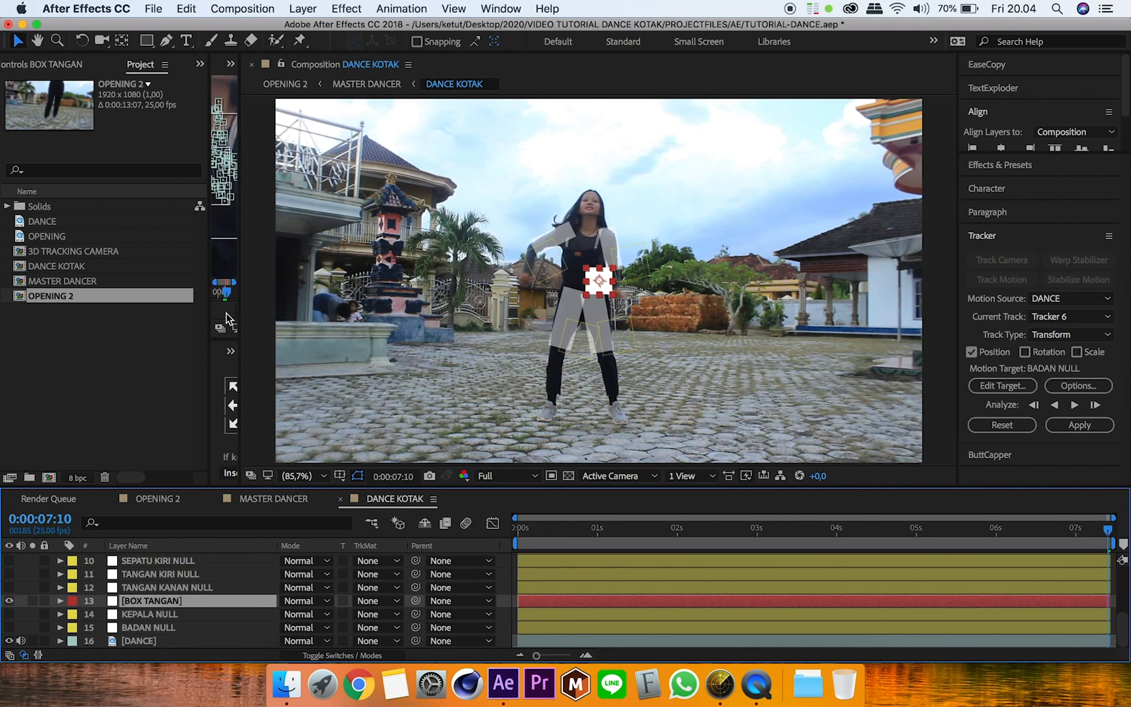
Rename the BOX TANGAN solid to BOX TANGAN KANAN in its solid settings
{"action": "left_click", "coordinate": [303, 9]}
{"action": "left_click", "coordinate": [307, 9]}
{"action": "left_click", "coordinate": [306, 9]}
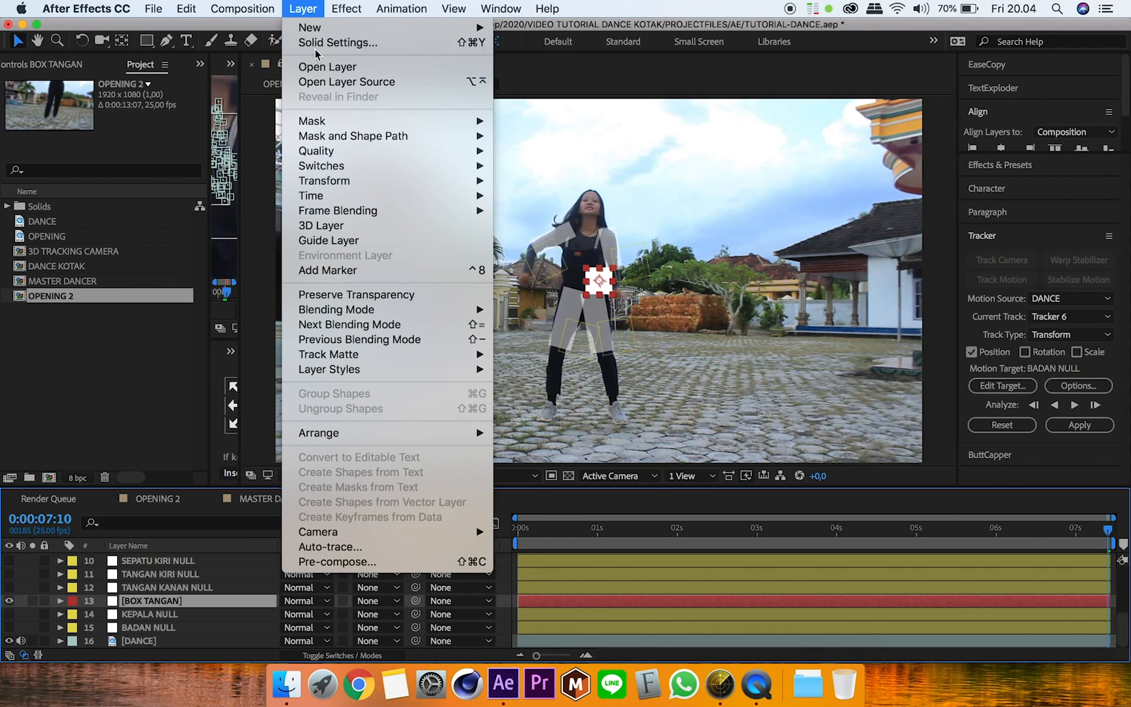
{"action": "left_click", "coordinate": [326, 43]}
{"action": "left_click", "coordinate": [281, 206]}
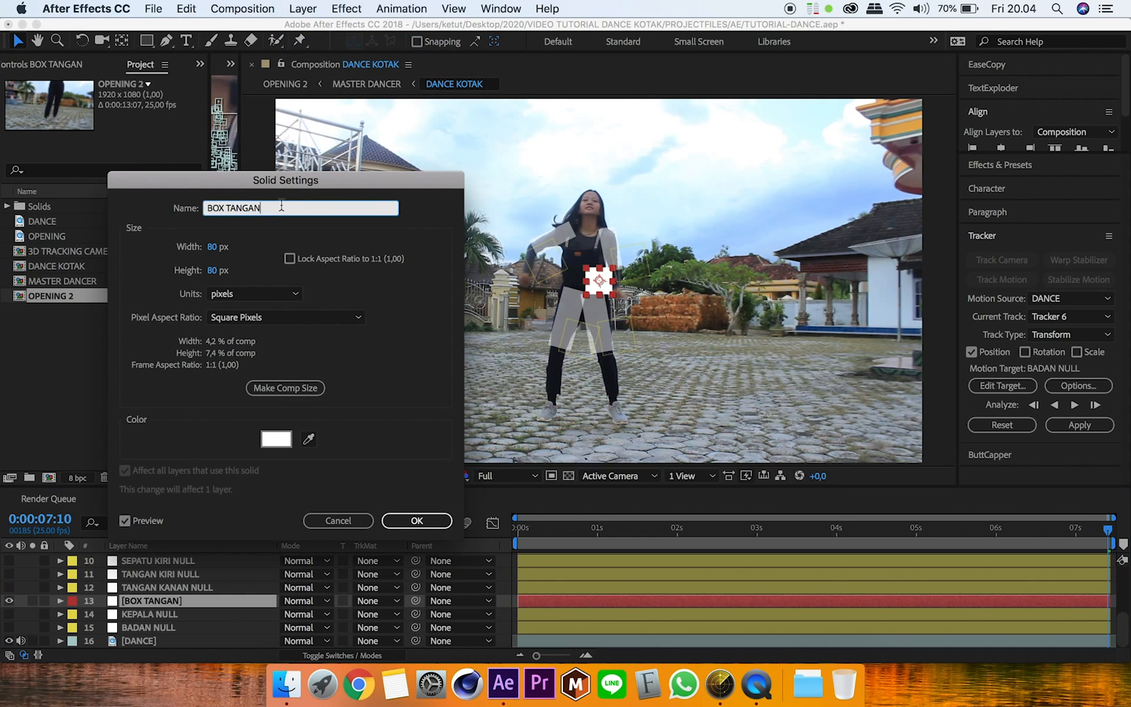
{"action": "key", "text": "Return"}
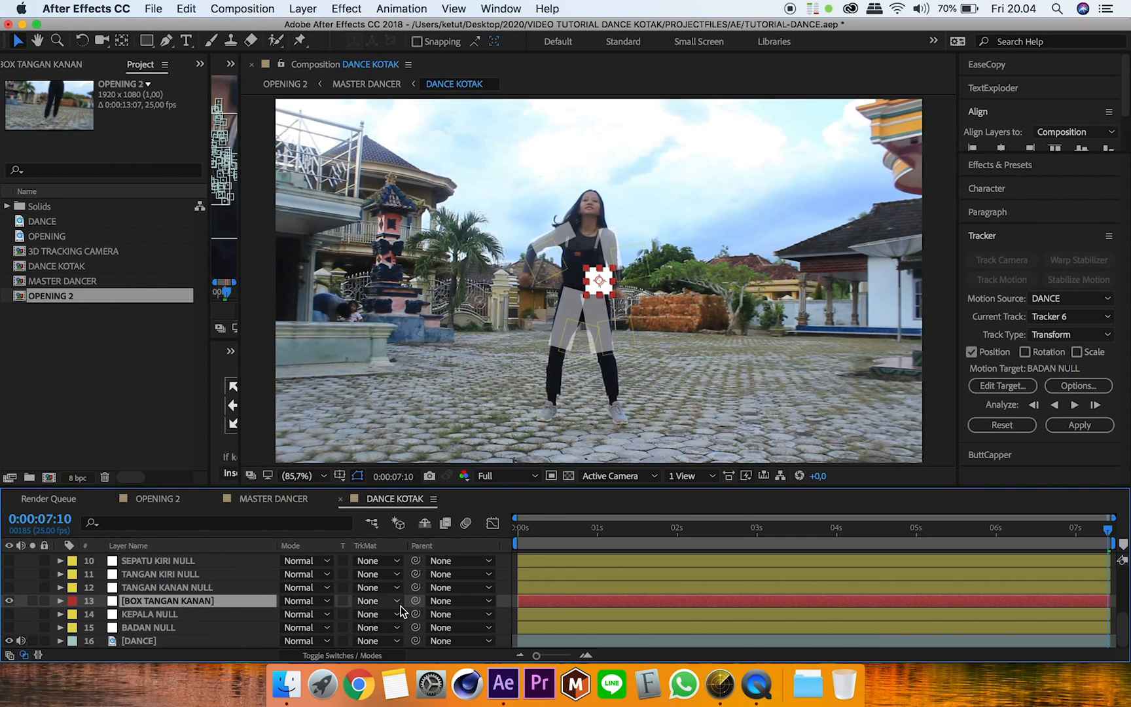
At 0:00:03:15, set BOX TANGAN KANAN's opacity to 50% and place it over the dancer's hand nearest the brick pile
{"action": "left_click_drag", "start_coordinate": [548, 526], "coordinate": [805, 565]}
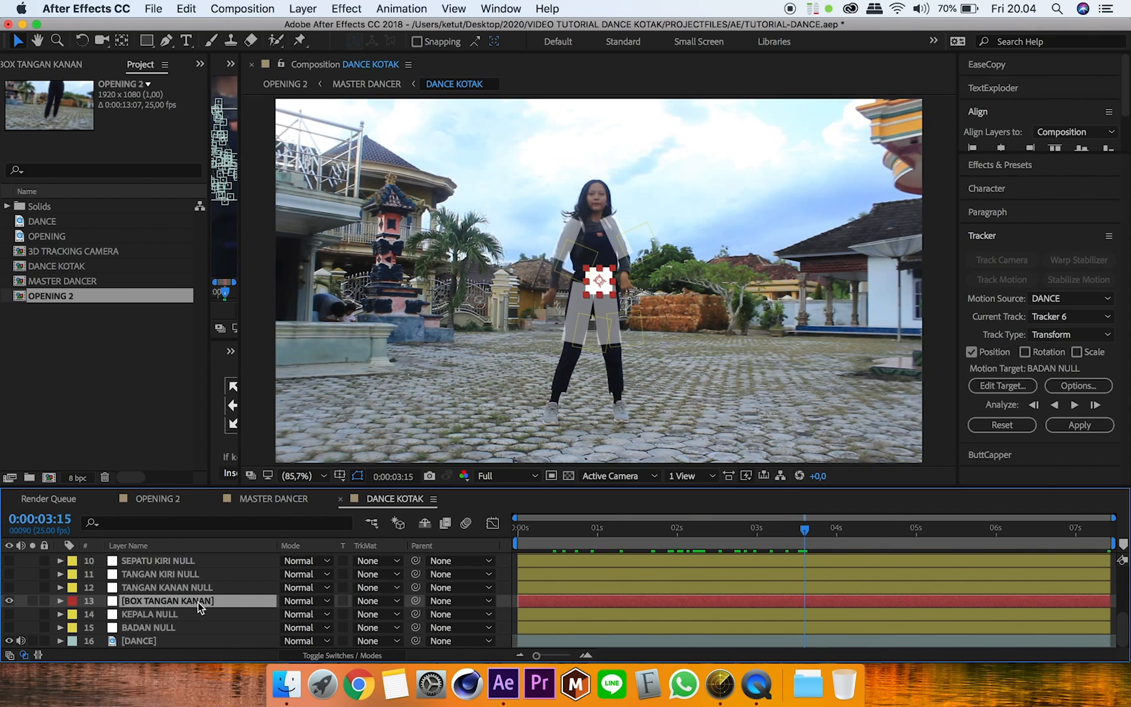
{"action": "key", "text": "t"}
{"action": "left_click", "coordinate": [292, 614]}
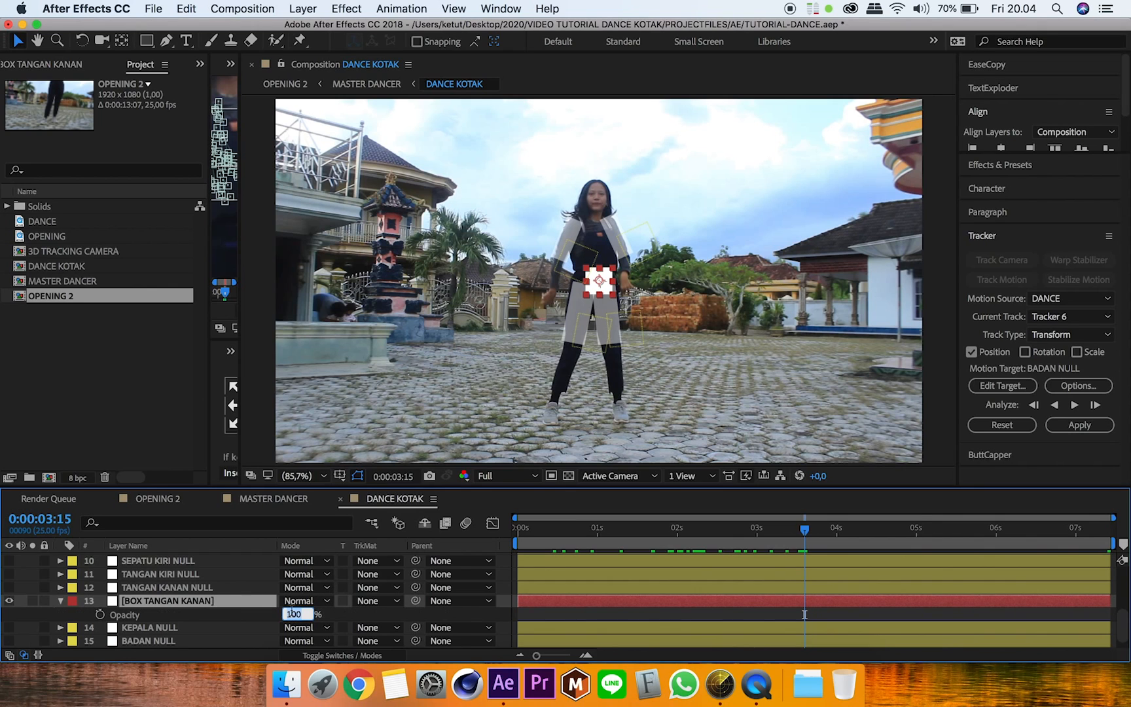
{"action": "type", "text": "50"}
{"action": "key", "text": "Return"}
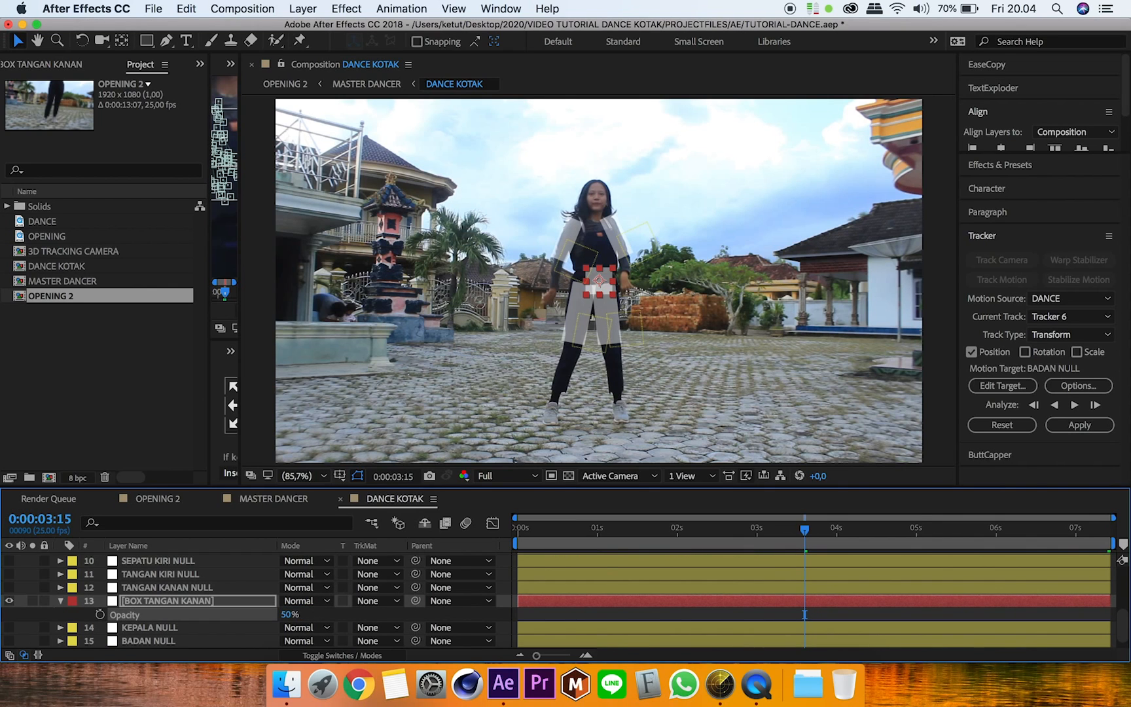
{"action": "scroll", "coordinate": [634, 282], "scroll_direction": "up", "scroll_amount": 5}
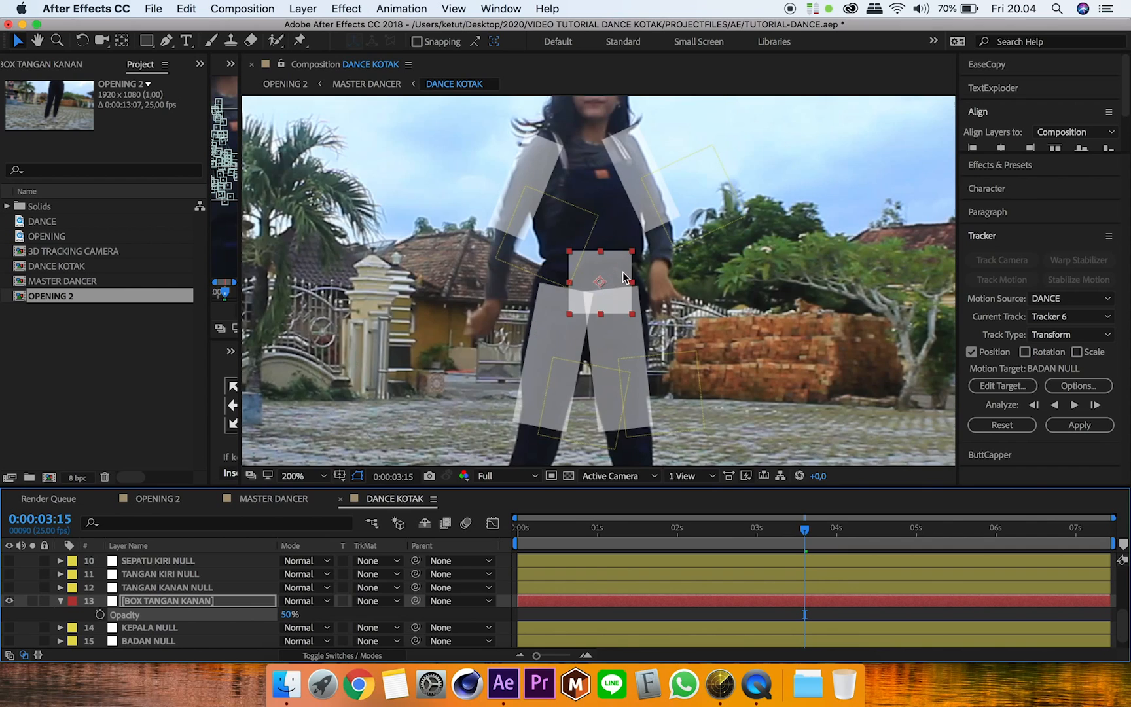
{"action": "left_click_drag", "start_coordinate": [627, 271], "coordinate": [753, 295]}
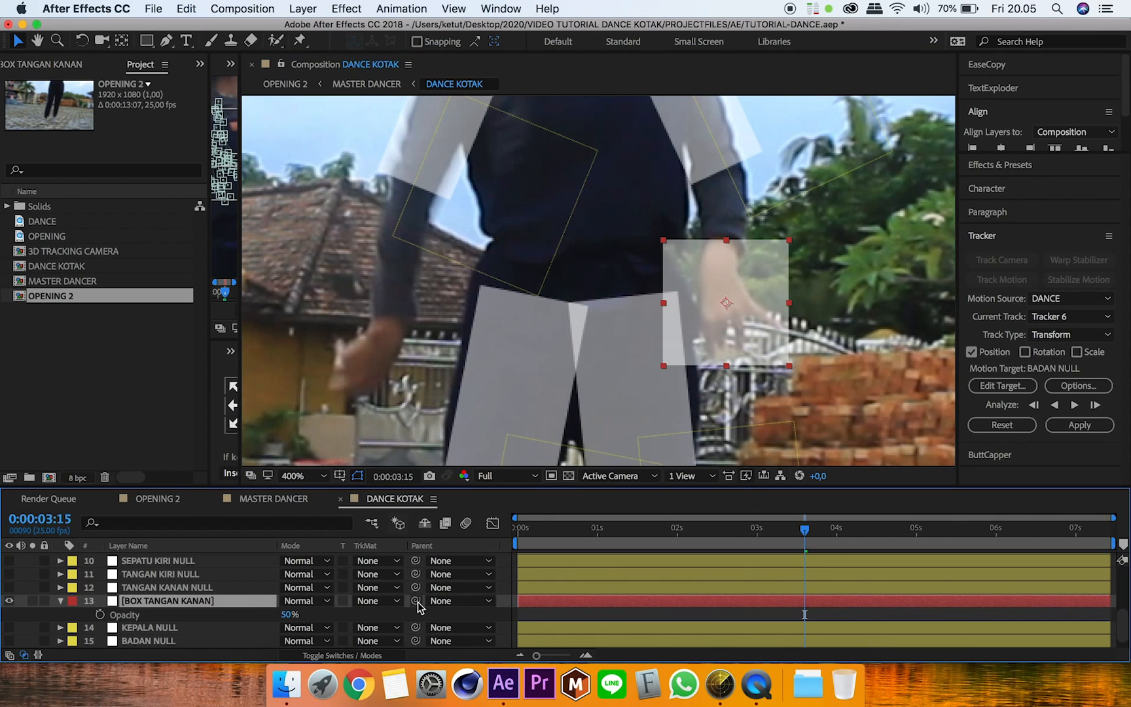
Parent BOX TANGAN KANAN to TANGAN KANAN NULL and check its fit at 0:00:03:14
{"action": "left_click_drag", "start_coordinate": [415, 601], "coordinate": [254, 599]}
{"action": "mouse_move", "coordinate": [803, 535]}
{"action": "left_mouse_down"}
{"action": "mouse_move", "coordinate": [762, 542]}
{"action": "mouse_move", "coordinate": [801, 545]}
{"action": "left_mouse_up"}
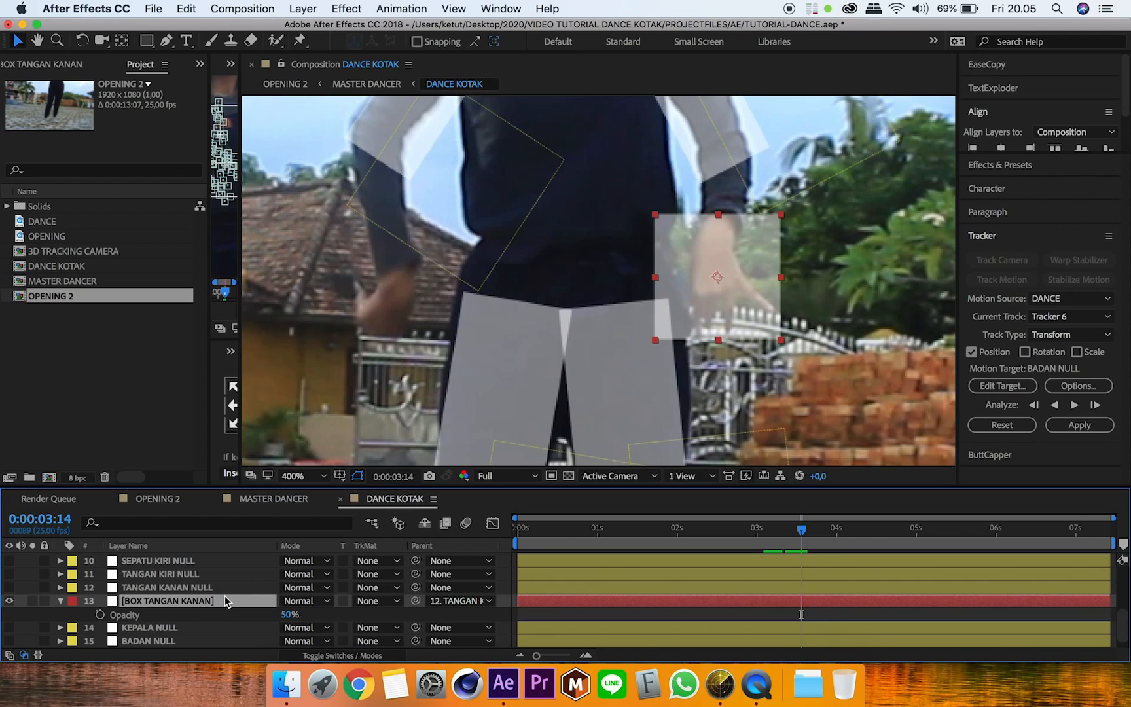
Duplicate BOX TANGAN KANAN and rename the copy to BOX TANGAN KIRI in its solid settings
{"action": "key", "text": "super+d"}
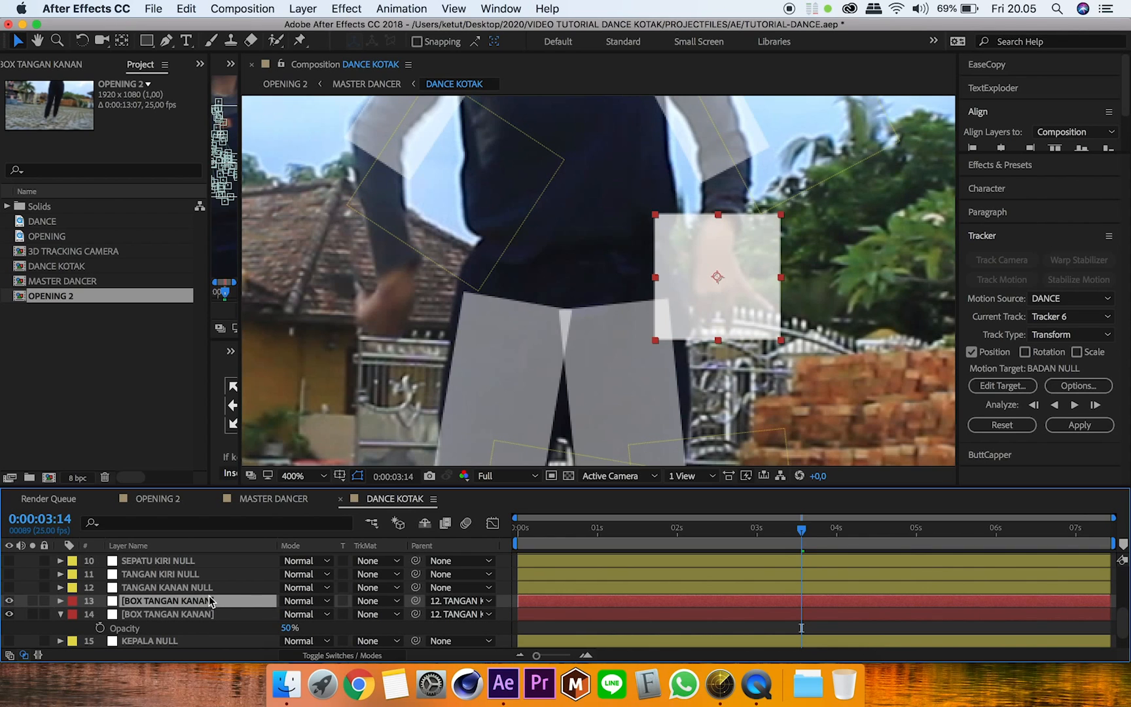
{"action": "left_click", "coordinate": [302, 8]}
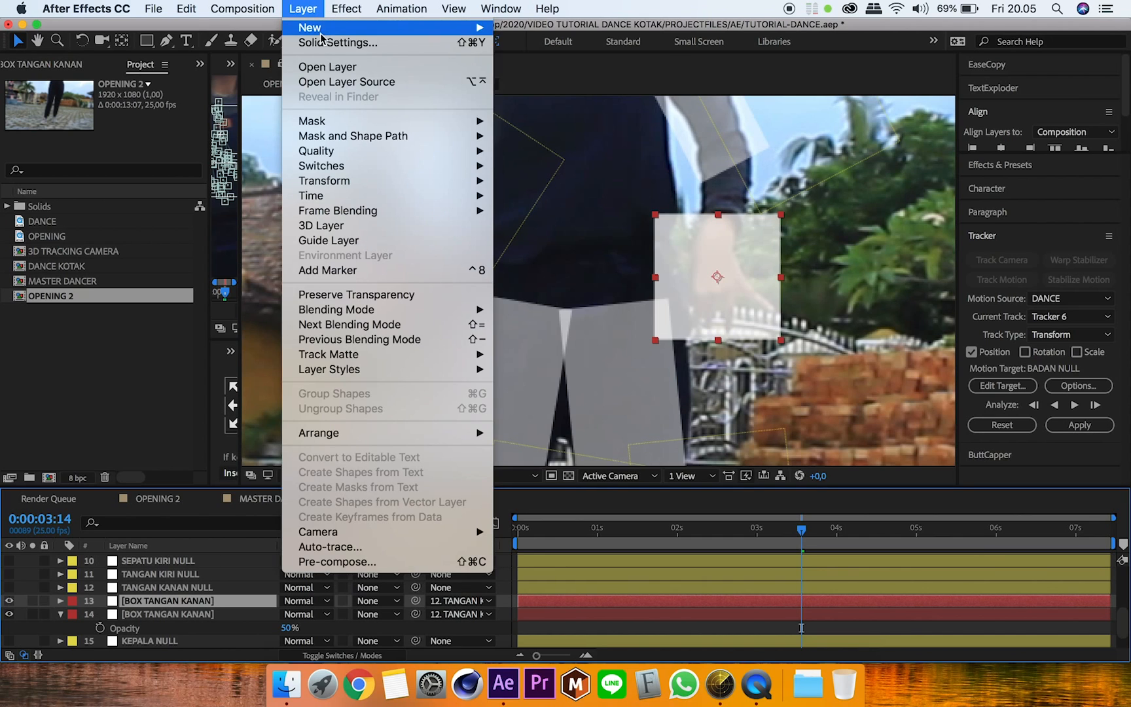
{"action": "left_click", "coordinate": [315, 42]}
{"action": "left_click", "coordinate": [330, 204]}
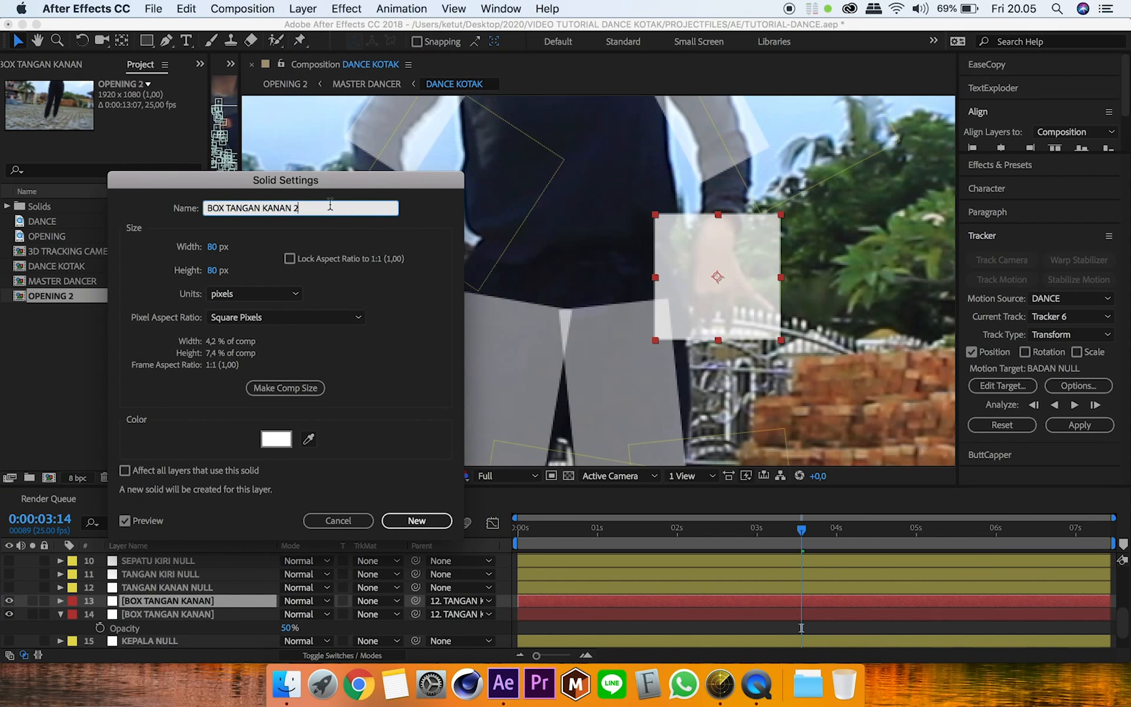
{"action": "type", "text": "IRI"}
{"action": "key", "text": "Return"}
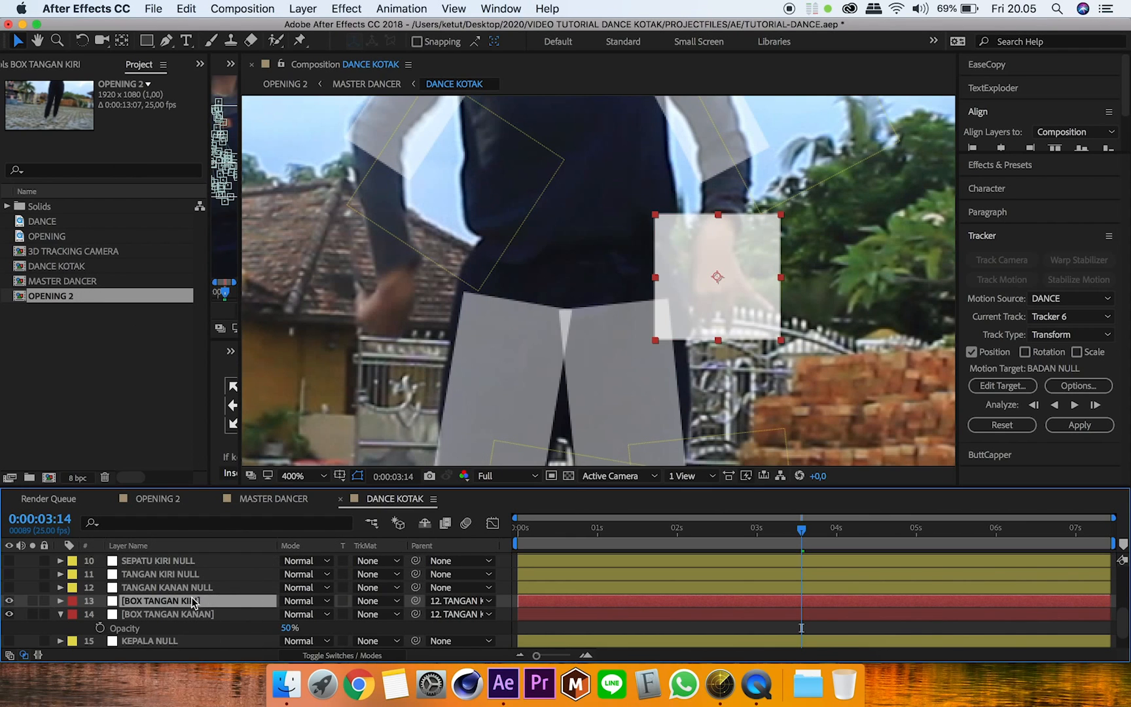
Move BOX TANGAN KIRI directly below TANGAN KIRI NULL, parented to that null, and position it over the dancer's other hand
{"action": "left_click_drag", "start_coordinate": [191, 598], "coordinate": [189, 586]}
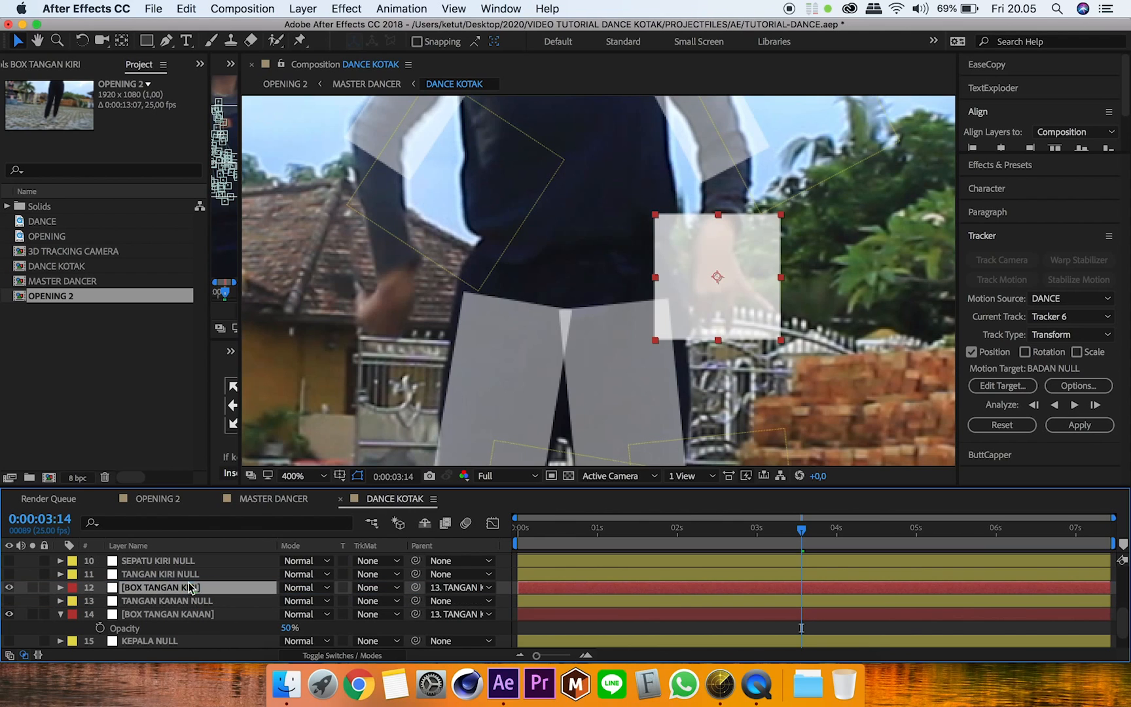
{"action": "left_click_drag", "start_coordinate": [415, 587], "coordinate": [237, 574]}
{"action": "left_click_drag", "start_coordinate": [716, 277], "coordinate": [383, 299]}
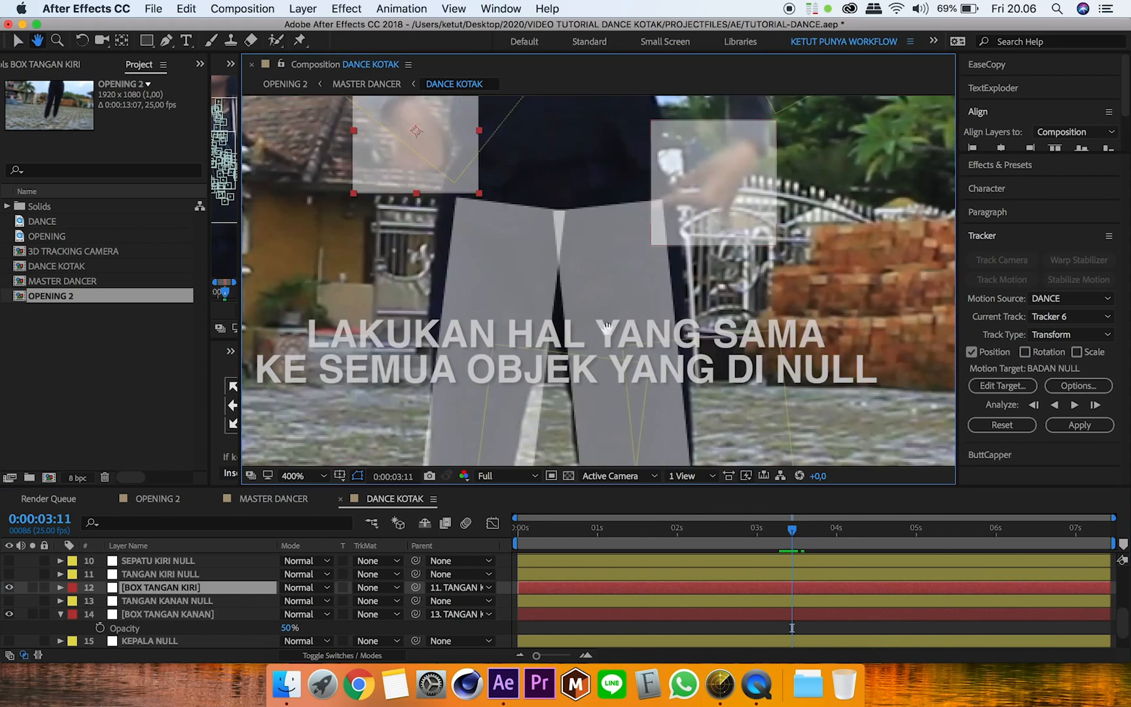
Create a 90 x 90 px solid named SEPATU KANAN and place it directly below SEPATU KANAN NULL in the layer stack
{"action": "left_click", "coordinate": [303, 8]}
{"action": "mouse_move", "coordinate": [310, 27]}
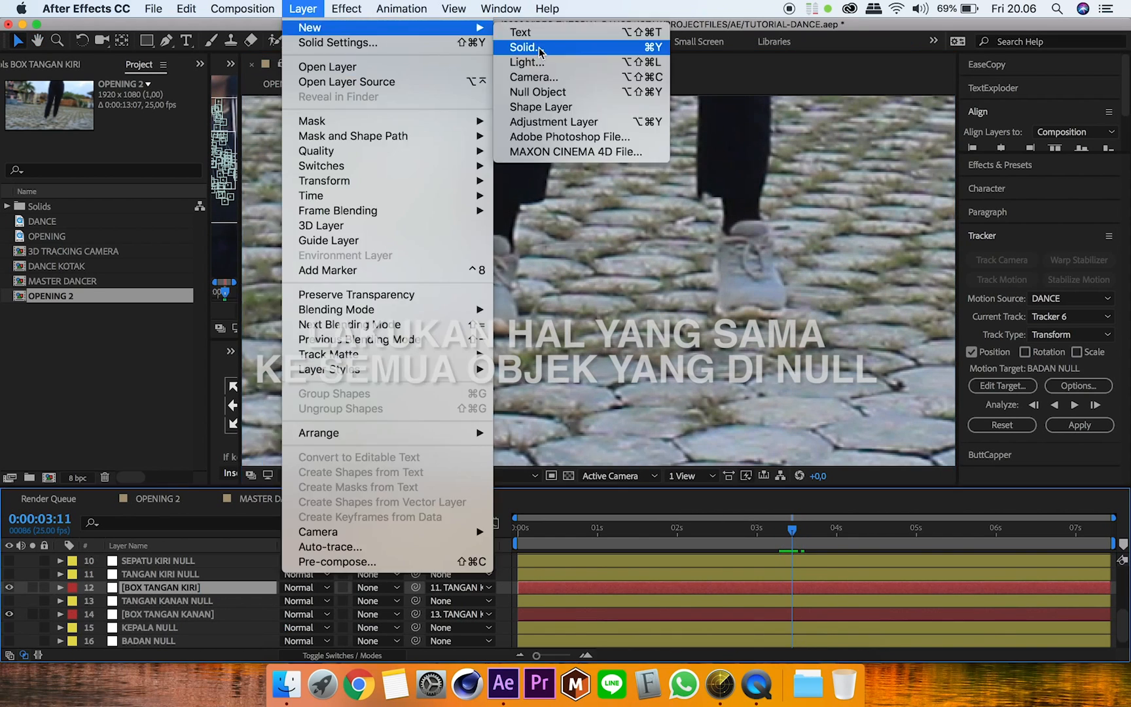
{"action": "left_click", "coordinate": [539, 50]}
{"action": "type", "text": "SEPATU KANAN"}
{"action": "key", "text": "Tab"}
{"action": "type", "text": "50"}
{"action": "key", "text": "Tab"}
{"action": "type", "text": "50"}
{"action": "key", "text": "Return"}
{"action": "left_click_drag", "start_coordinate": [171, 589], "coordinate": [171, 610]}
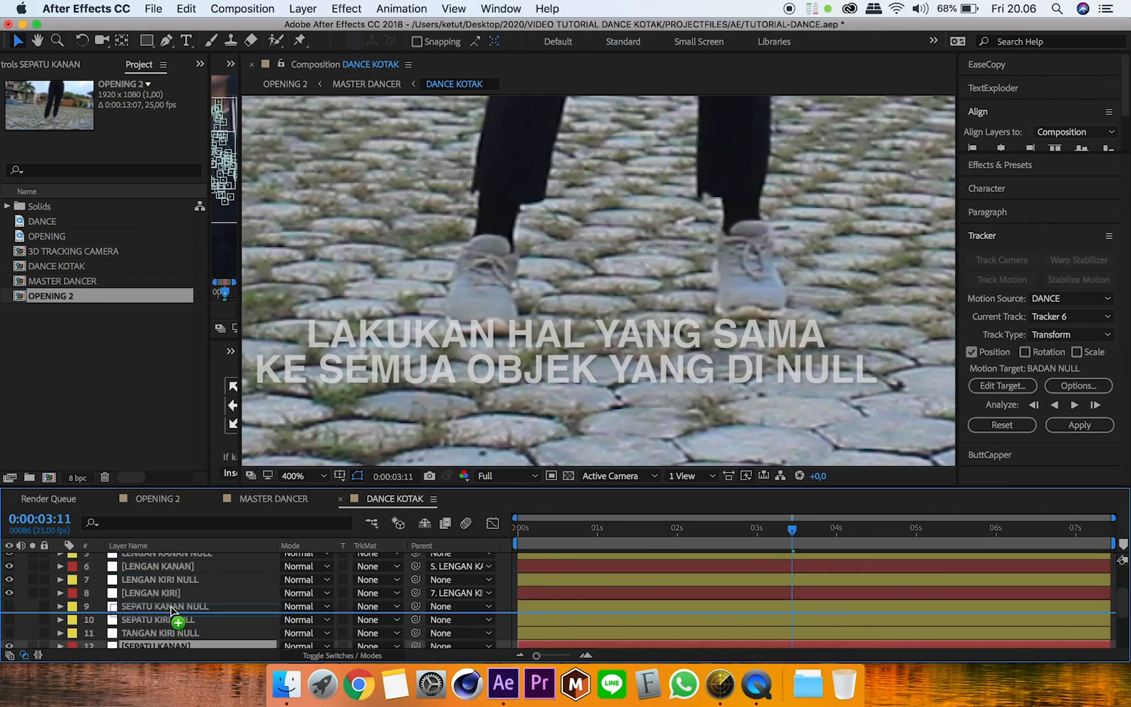
{"action": "left_click_drag", "start_coordinate": [171, 610], "coordinate": [172, 613]}
Resize the SEPATU KANAN solid to 100 x 100 px and parent it to SEPATU KANAN NULL
{"action": "key", "text": "super+shift+y"}
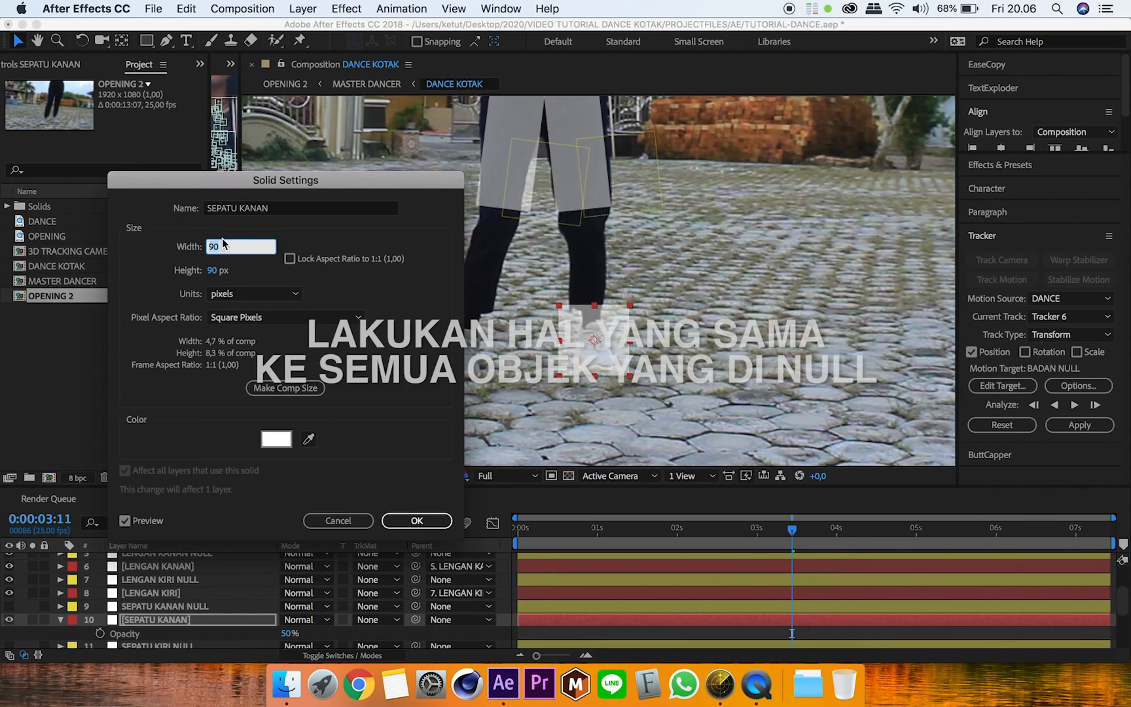
{"action": "type", "text": "100"}
{"action": "key", "text": "Tab"}
{"action": "type", "text": "100"}
{"action": "left_click", "coordinate": [417, 522]}
{"action": "left_click_drag", "start_coordinate": [416, 620], "coordinate": [165, 606]}
Duplicate SEPATU KANAN and rename the copy to SEPATU KIRI in its solid settings
{"action": "left_click", "coordinate": [60, 619]}
{"action": "key", "text": "super+d"}
{"action": "key", "text": "super+shift+y"}
{"action": "type", "text": "SEPATU KIRI"}
{"action": "key", "text": "Return"}
Position SEPATU KIRI over the dancer's other shoe and place it directly below SEPATU KIRI NULL in the layer stack
{"action": "left_click_drag", "start_coordinate": [599, 342], "coordinate": [469, 350]}
{"action": "left_click_drag", "start_coordinate": [165, 620], "coordinate": [168, 594]}
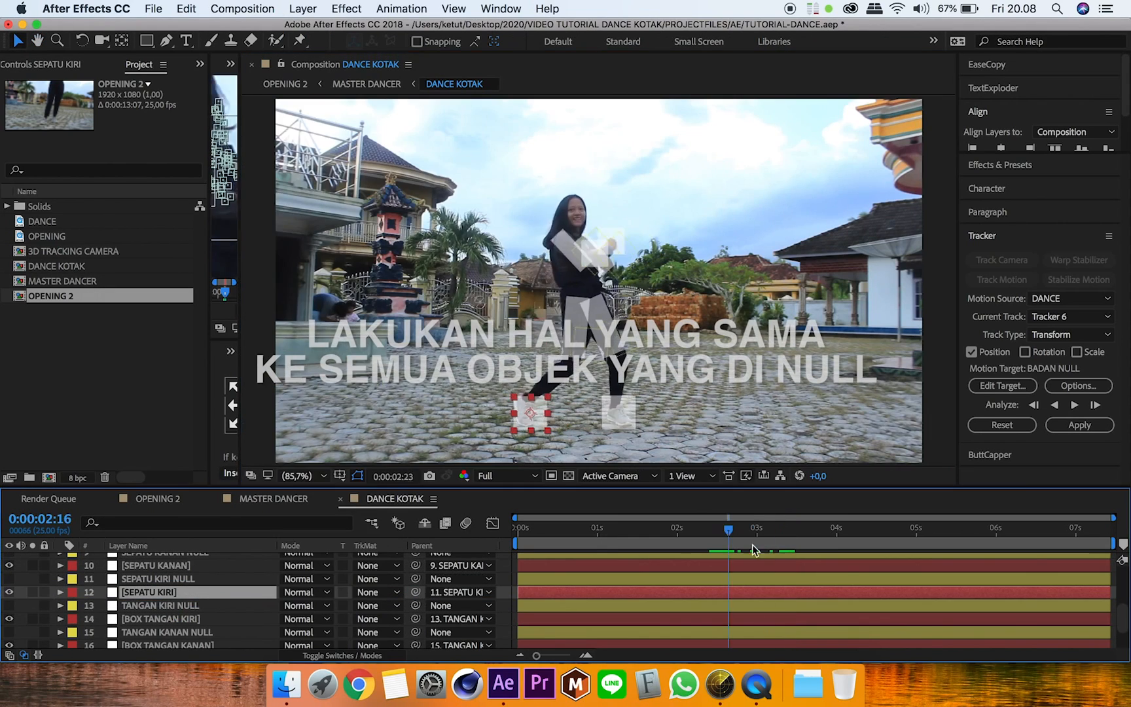
Cover the dancer's torso with a 50% opacity solid named BADAN, placed directly below BADAN NULL and parented to it
{"action": "left_click", "coordinate": [302, 9]}
{"action": "left_click", "coordinate": [522, 45]}
{"action": "type", "text": "BADAN"}
{"action": "key", "text": "Tab"}
{"action": "key", "text": "Tab"}
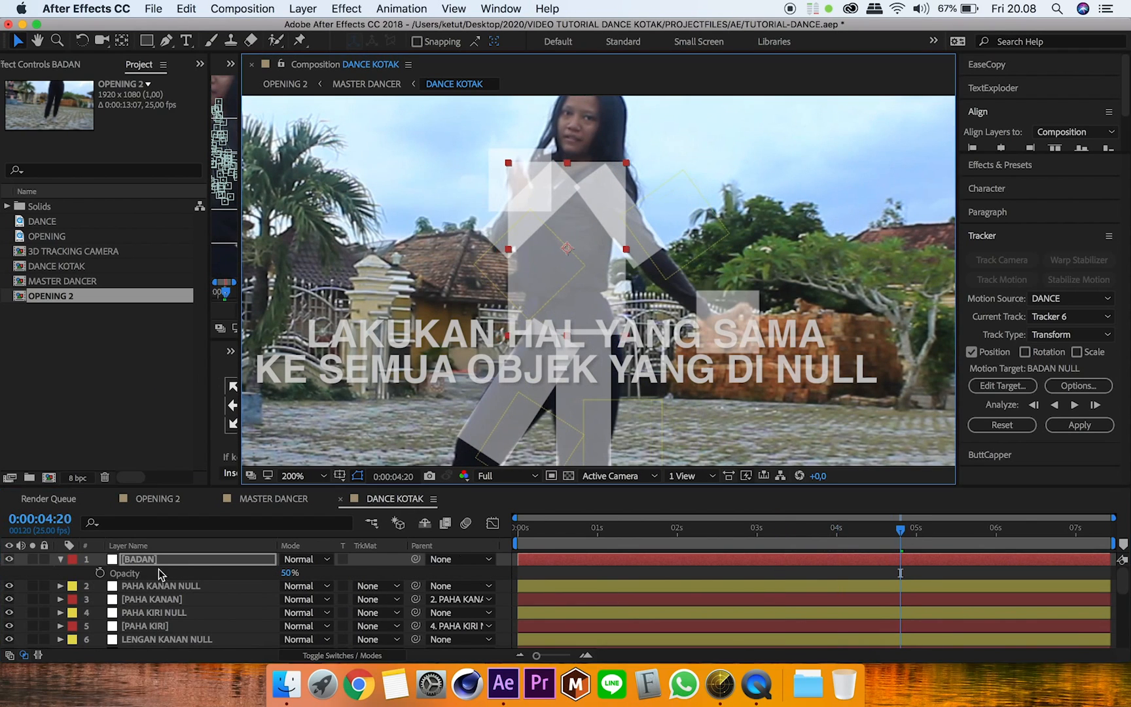
{"action": "left_click_drag", "start_coordinate": [160, 561], "coordinate": [157, 615]}
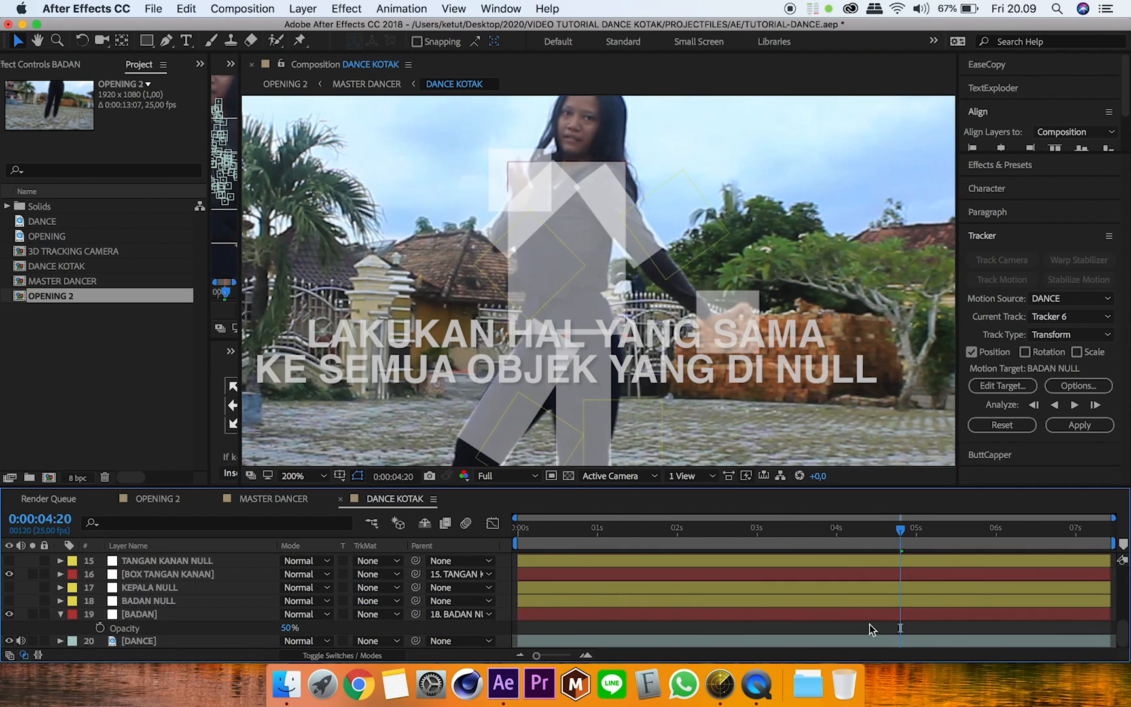
{"action": "left_click", "coordinate": [587, 297]}
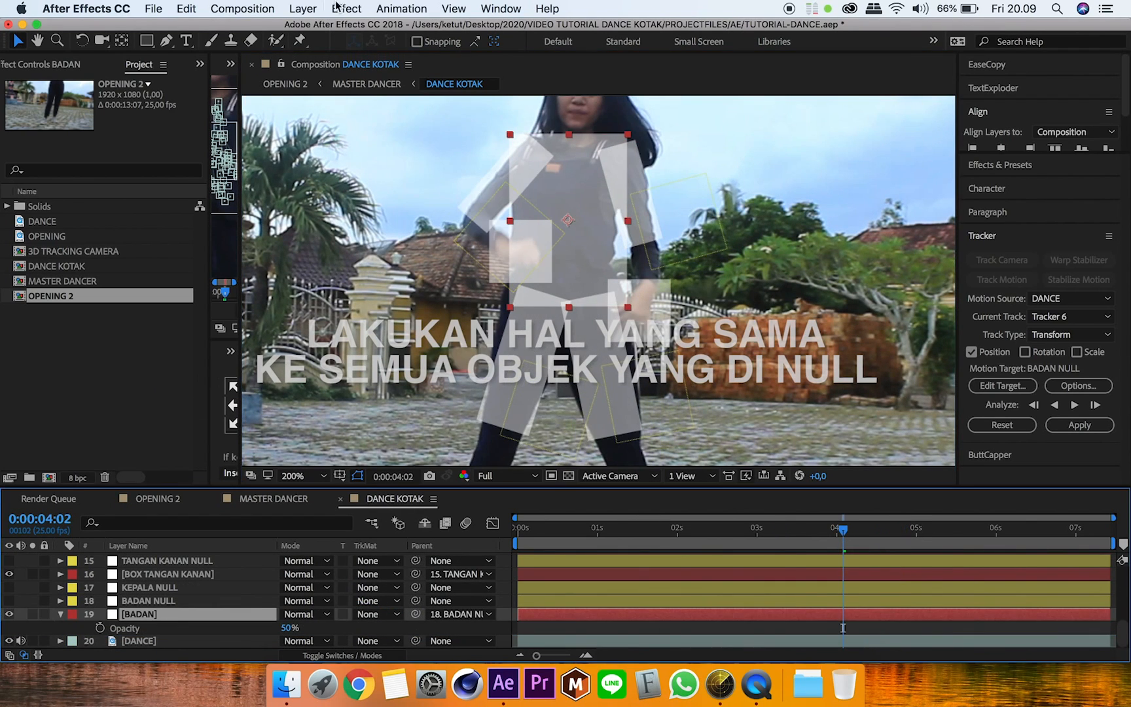
Create a solid named KEPALA over the dancer's head and place it directly below KEPALA NULL in the layer stack
{"action": "left_click", "coordinate": [303, 8]}
{"action": "key", "text": "super+y"}
{"action": "key", "text": "Tab"}
{"action": "key", "text": "Tab"}
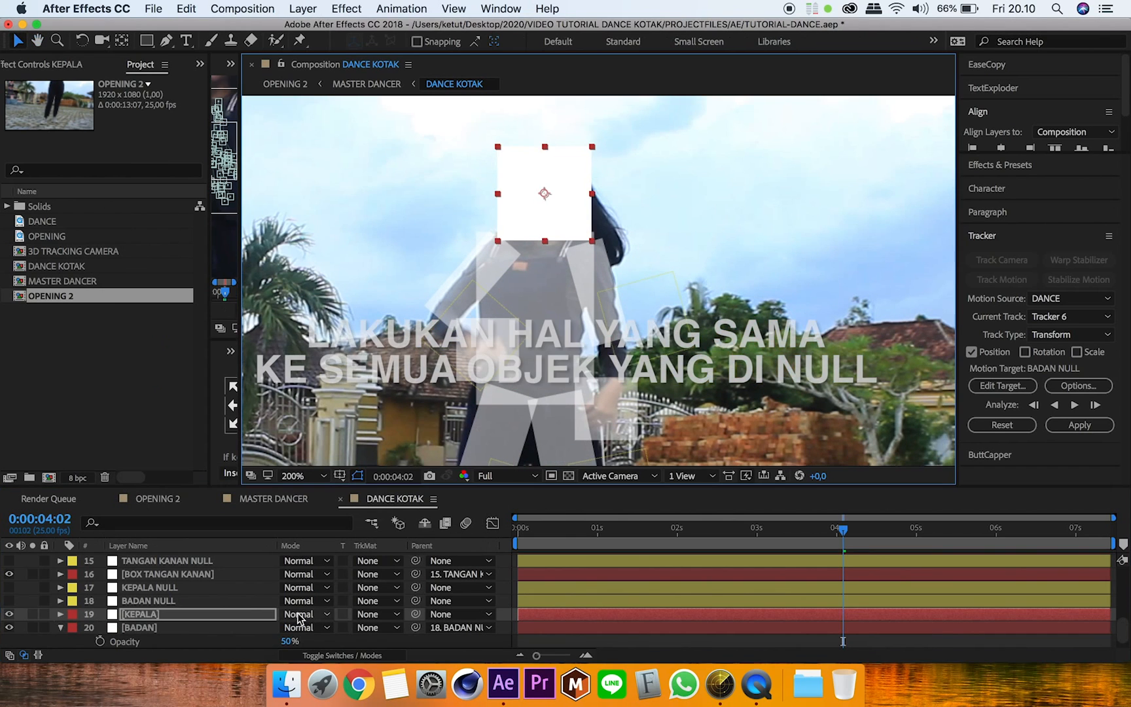
{"action": "key", "text": "super+]"}
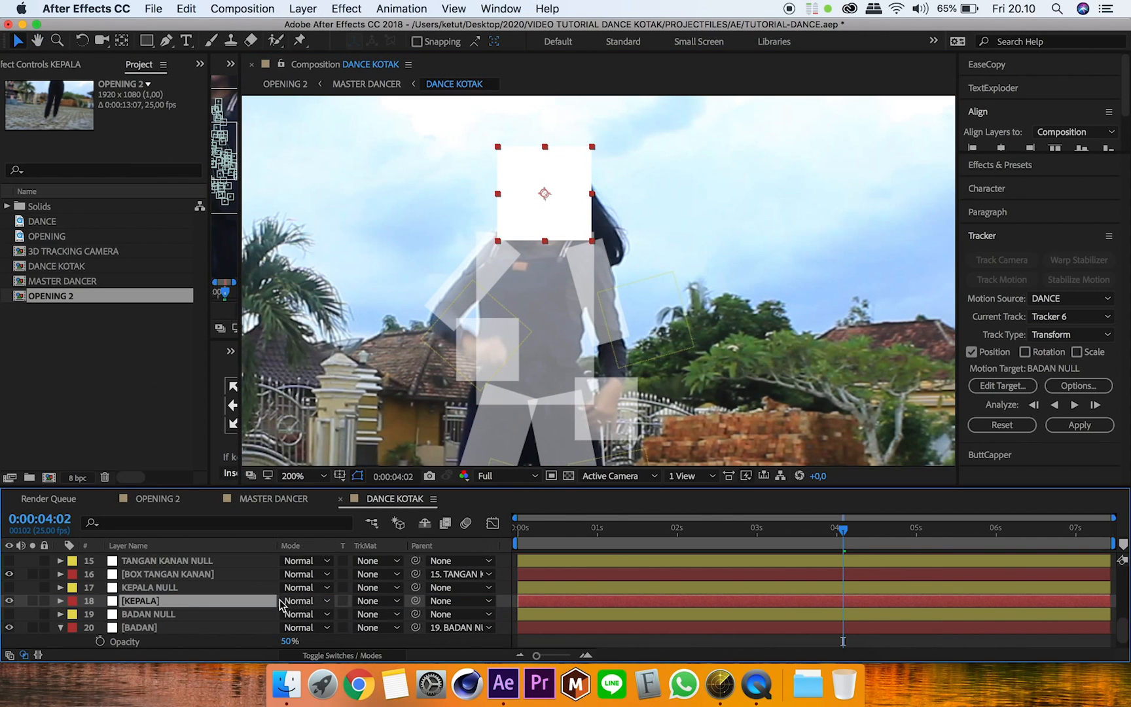
Set KEPALA's opacity to 50% and align it with the dancer's face
{"action": "key", "text": "t"}
{"action": "left_click", "coordinate": [295, 613]}
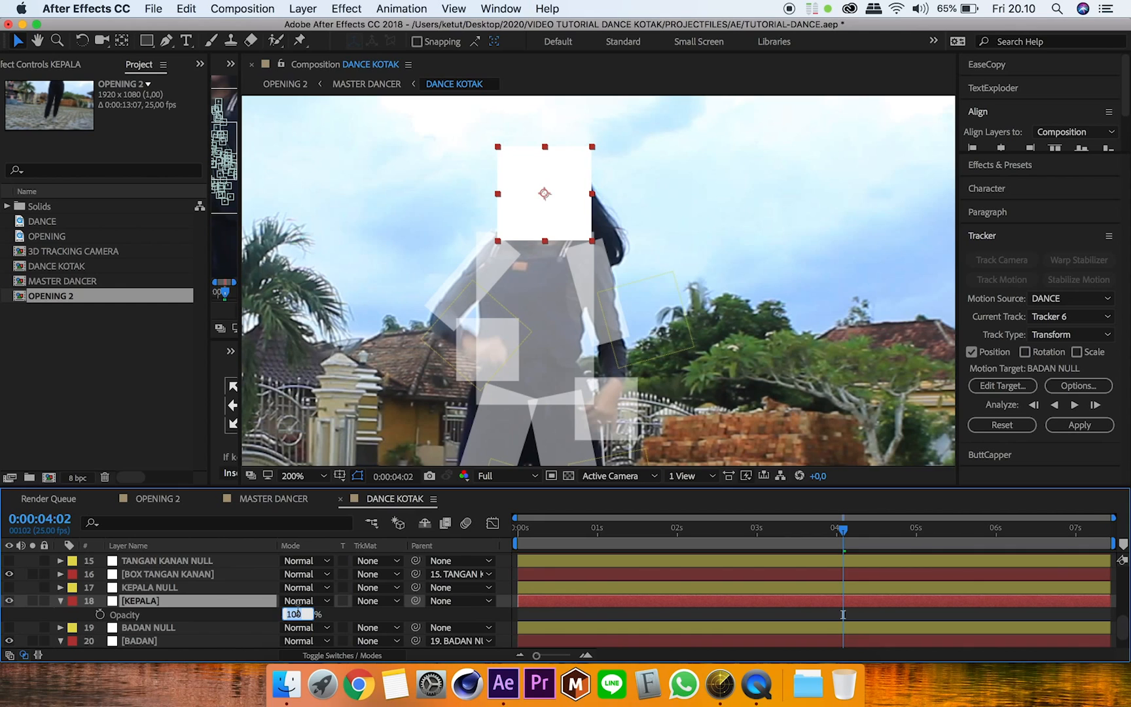
{"action": "key", "text": "Return"}
{"action": "left_click_drag", "start_coordinate": [547, 191], "coordinate": [553, 195]}
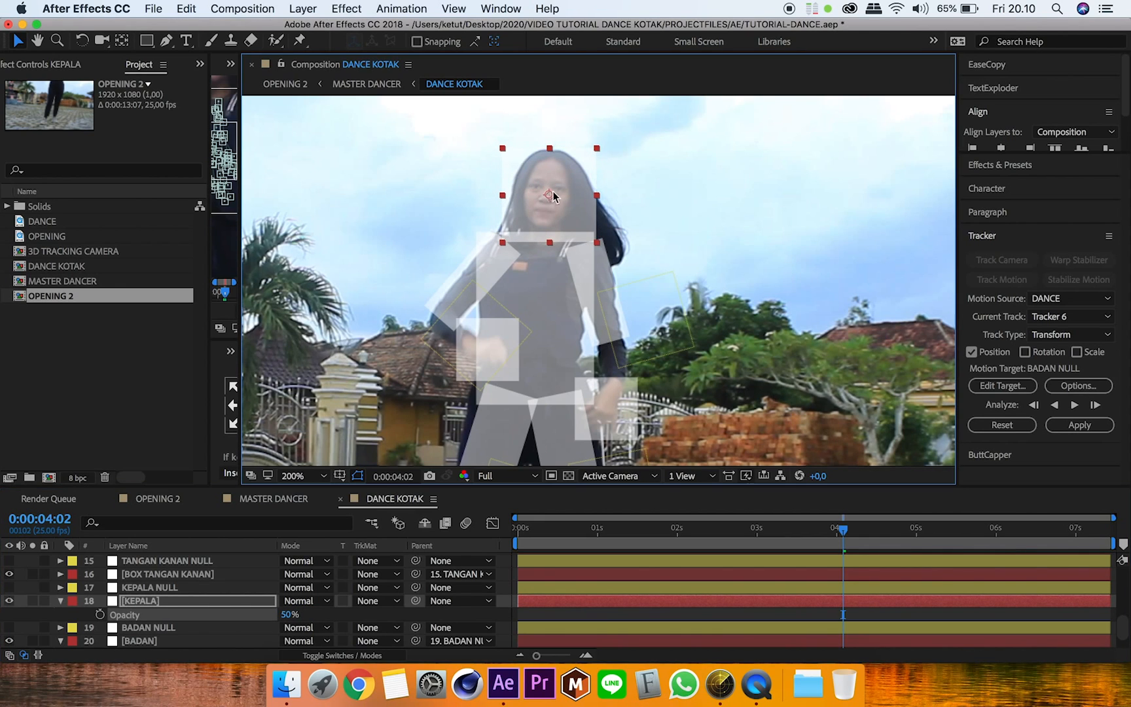
Parent KEPALA to KEPALA NULL and shift it to cover the dancer's head at 0:00:03:07
{"action": "left_click_drag", "start_coordinate": [416, 602], "coordinate": [354, 588]}
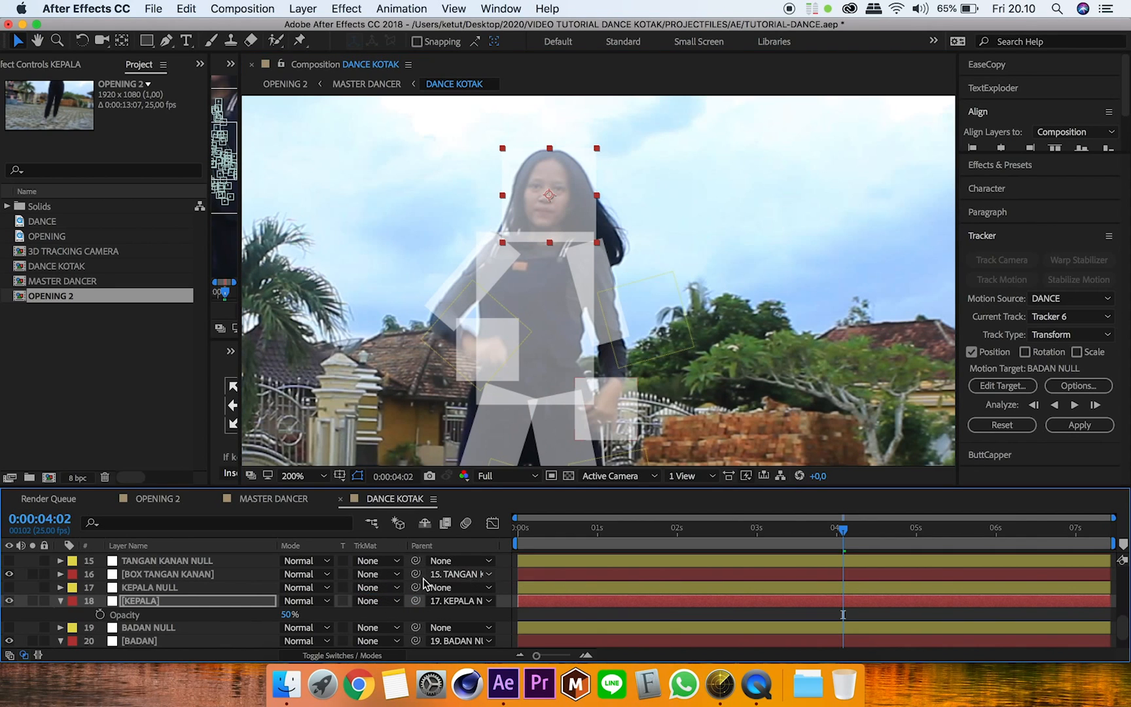
{"action": "left_click_drag", "start_coordinate": [826, 543], "coordinate": [779, 545]}
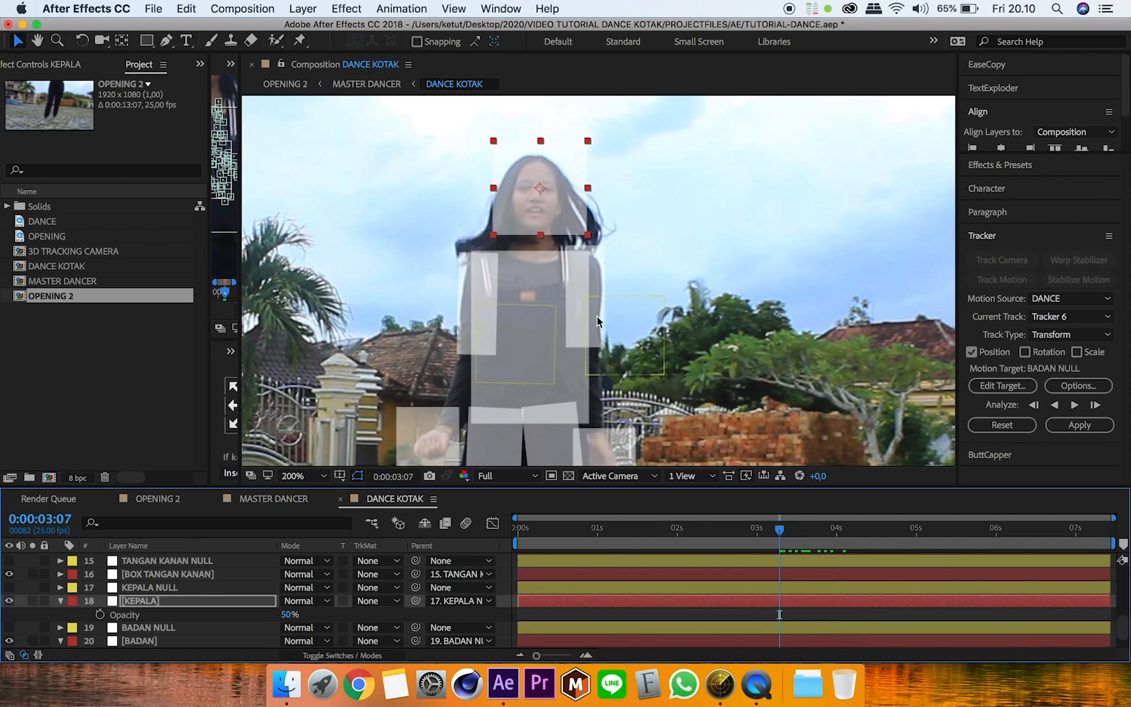
{"action": "left_click_drag", "start_coordinate": [550, 208], "coordinate": [541, 212]}
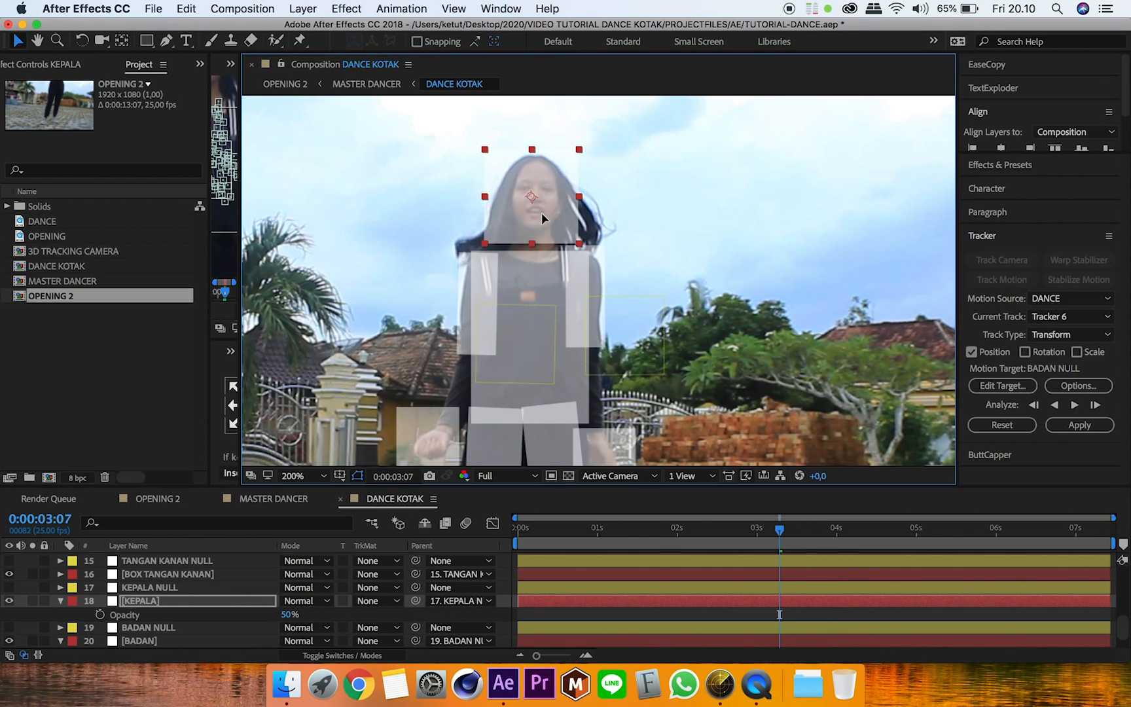
Examine how the boxes follow the dancer across the timeline, with the whole frame fitted in view
{"action": "left_click_drag", "start_coordinate": [798, 542], "coordinate": [530, 581]}
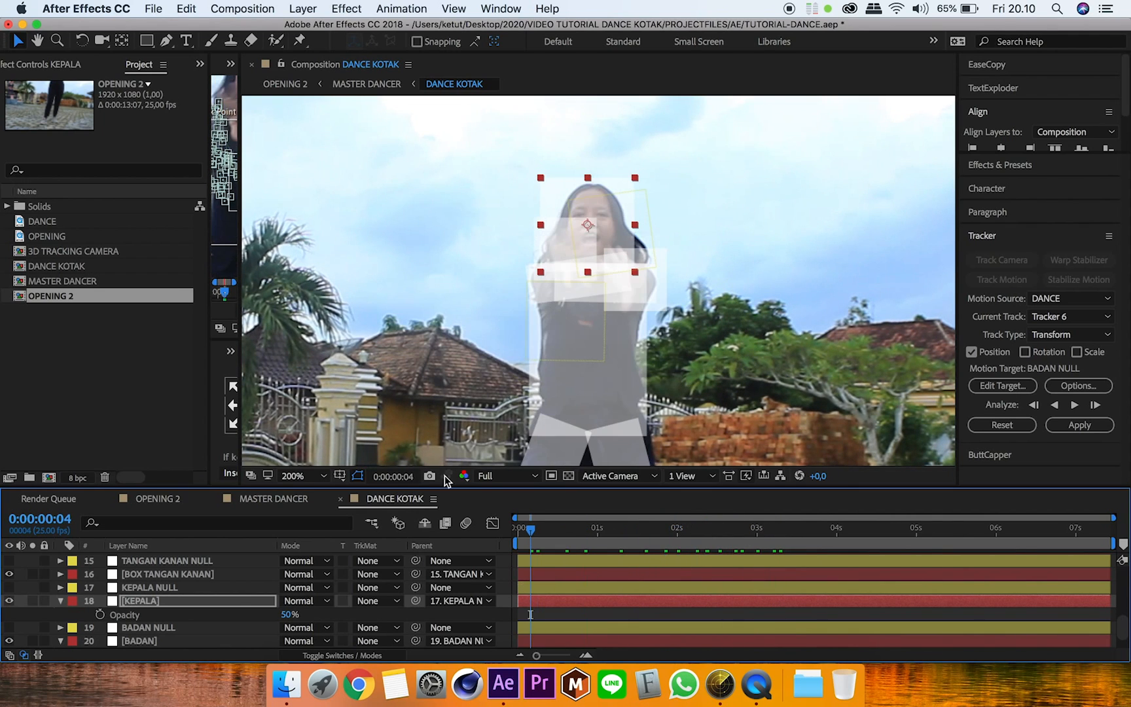
{"action": "left_click", "coordinate": [303, 475]}
{"action": "left_click", "coordinate": [316, 416]}
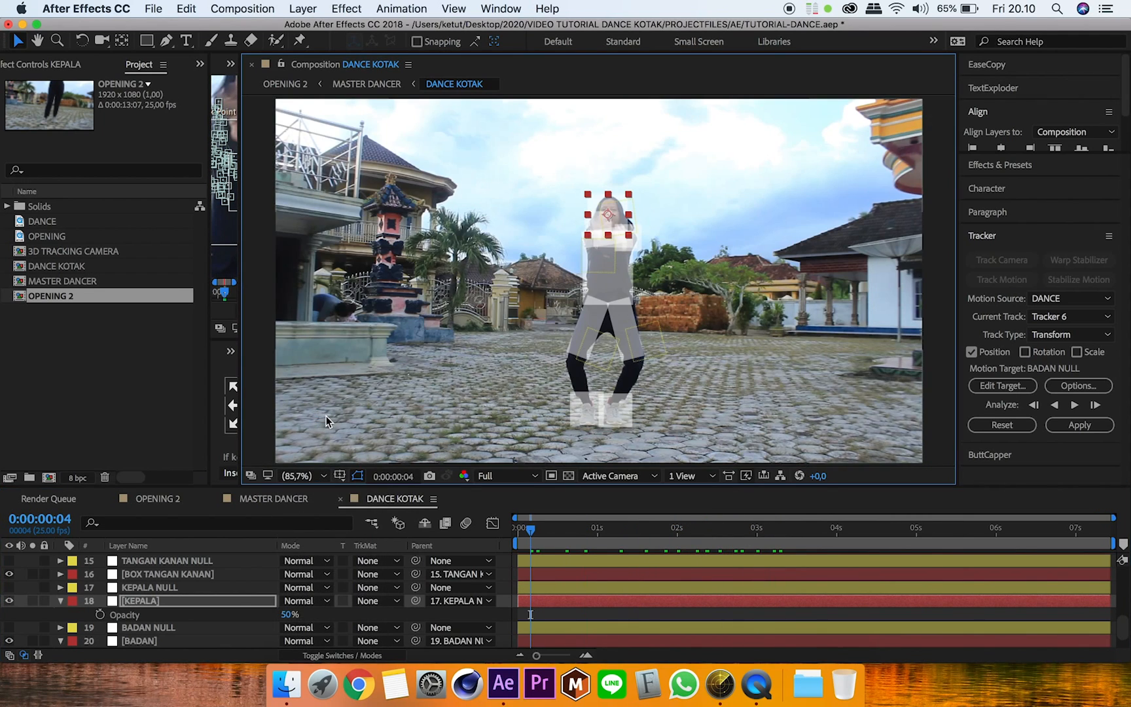
{"action": "left_click_drag", "start_coordinate": [532, 531], "coordinate": [826, 530]}
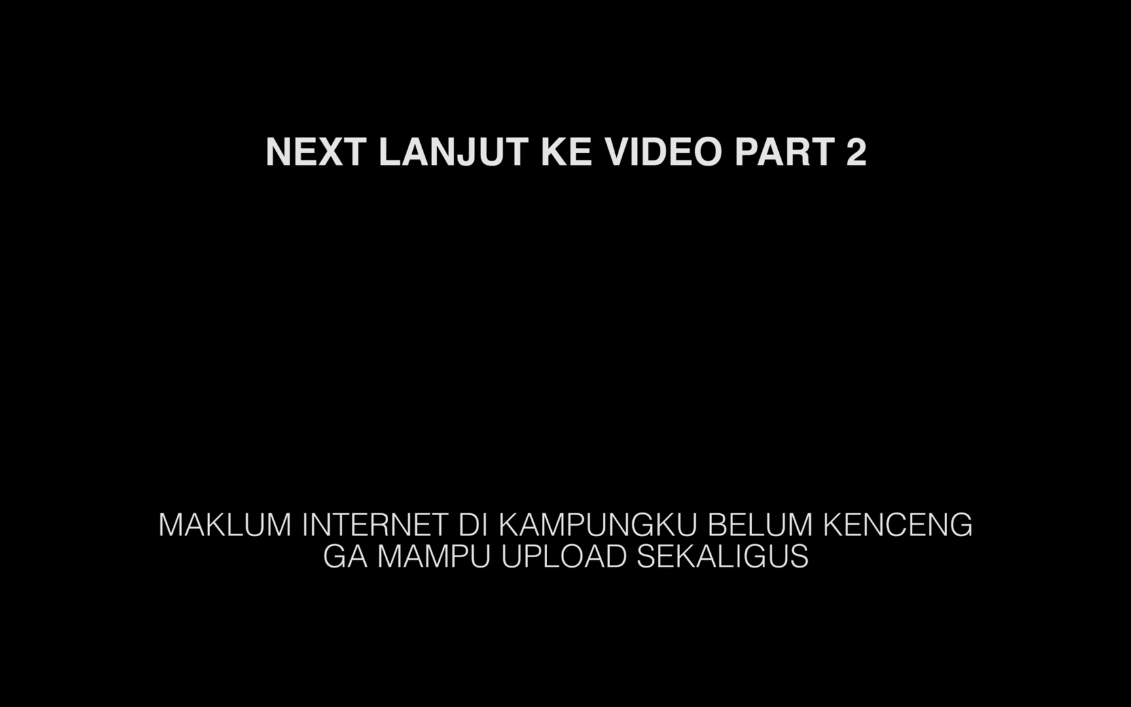